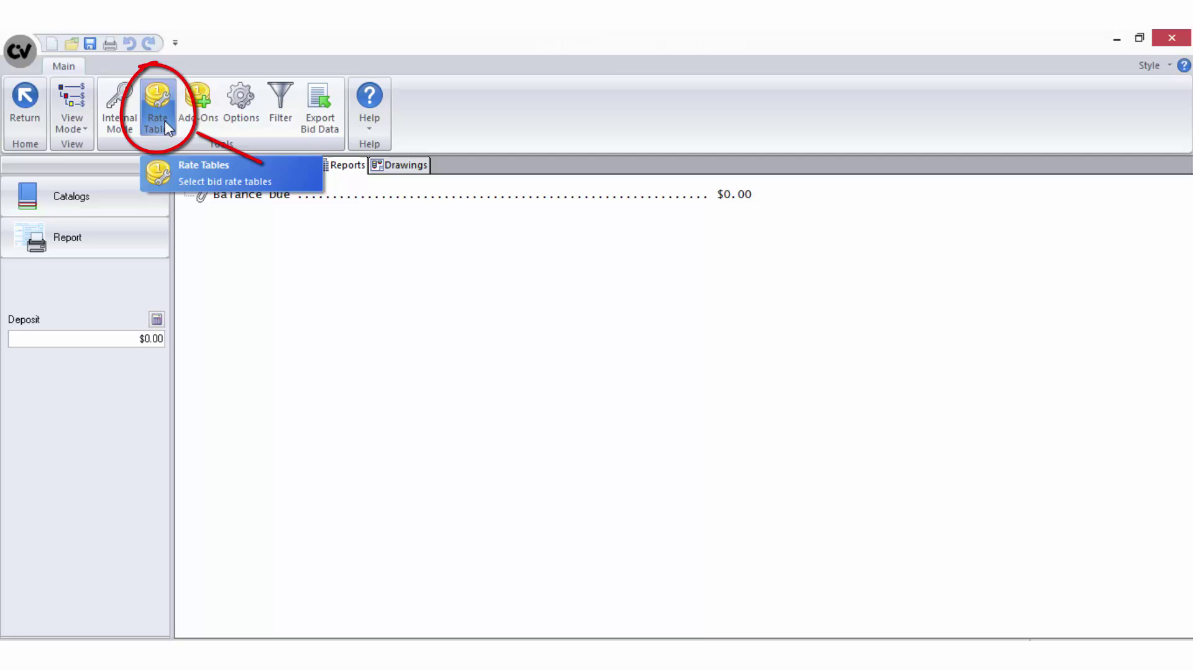
Apply the benchtop, kicks, doors, splashback, delivery, installation and zMarkup 50 Standard rate tables to the bid.
{"action": "left_click", "coordinate": [165, 121]}
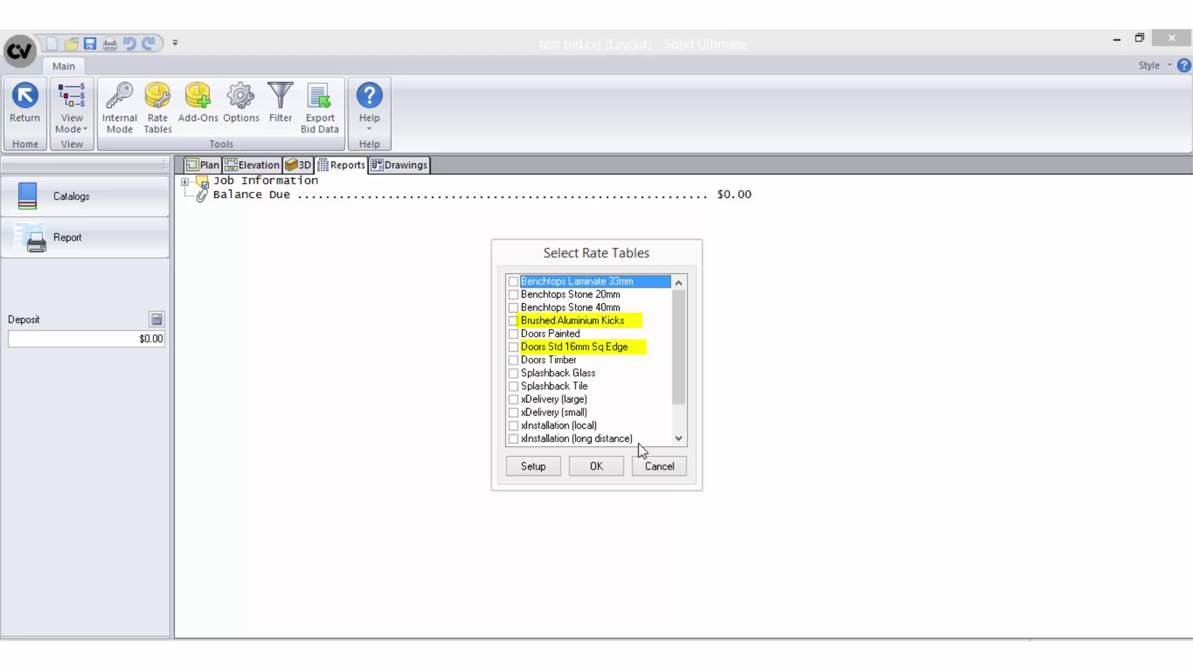
{"action": "left_click", "coordinate": [513, 282]}
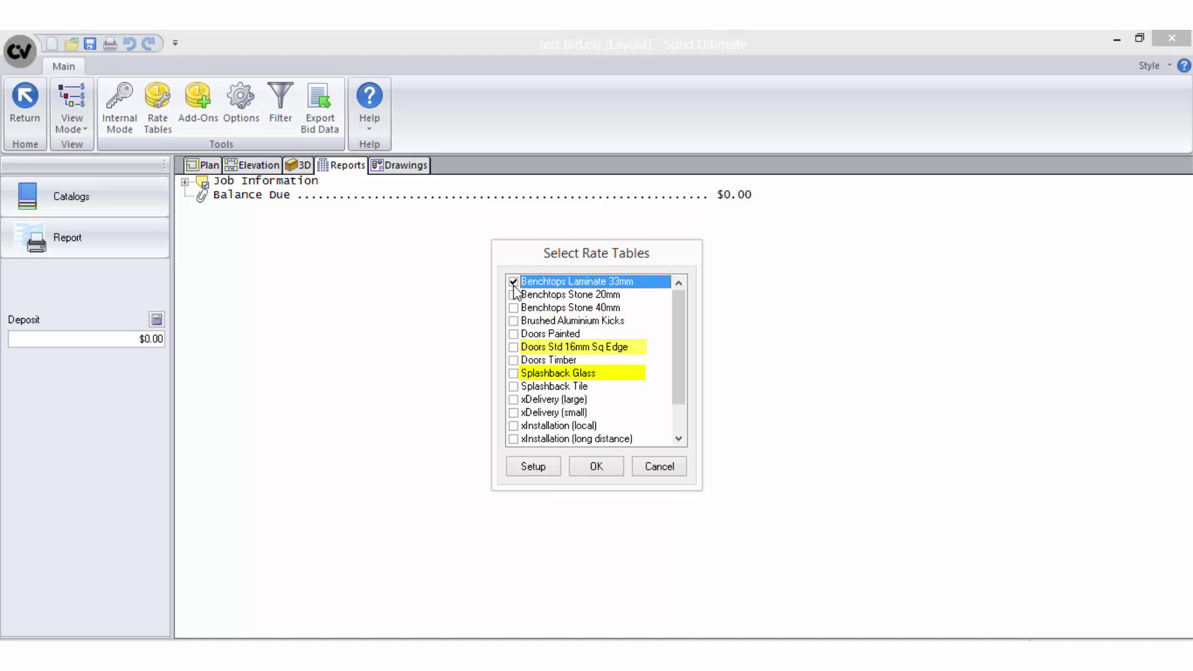
{"action": "left_click", "coordinate": [513, 321]}
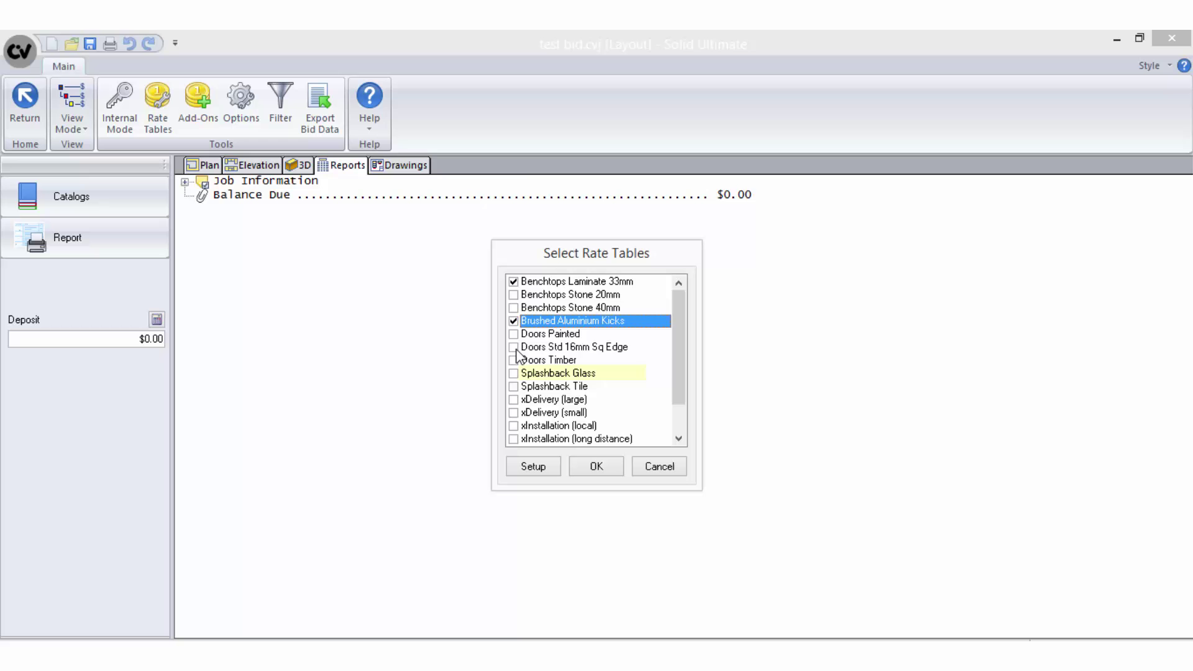
{"action": "left_click", "coordinate": [513, 347]}
{"action": "left_click", "coordinate": [513, 373]}
{"action": "left_click", "coordinate": [513, 412]}
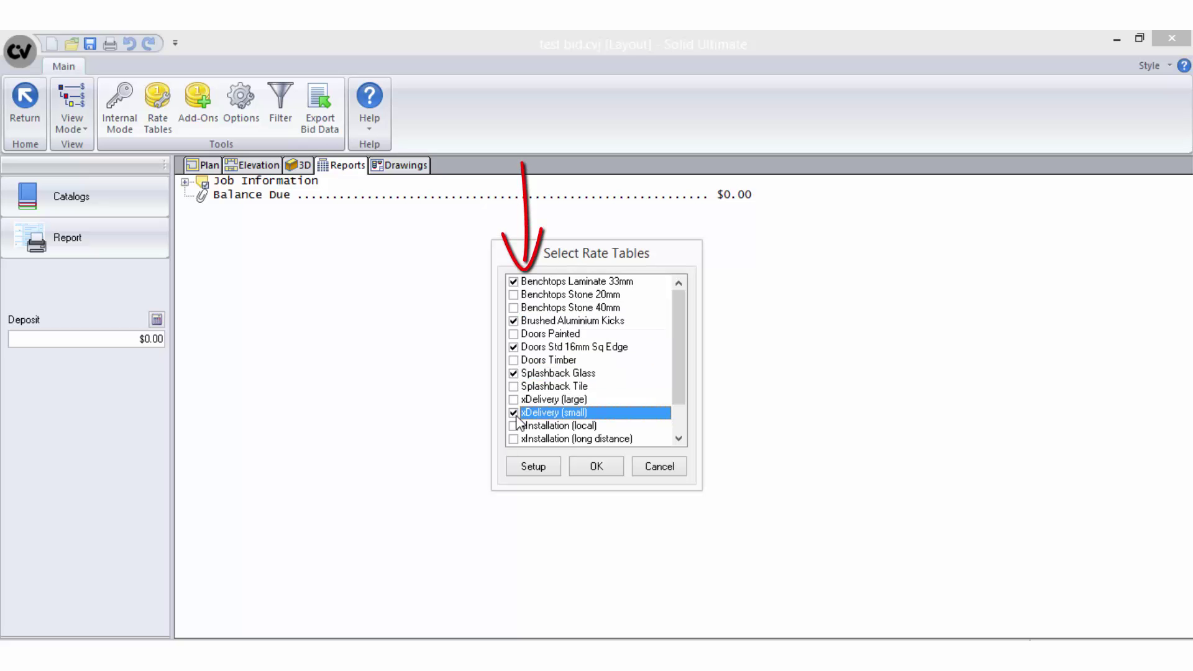
{"action": "left_click", "coordinate": [513, 426]}
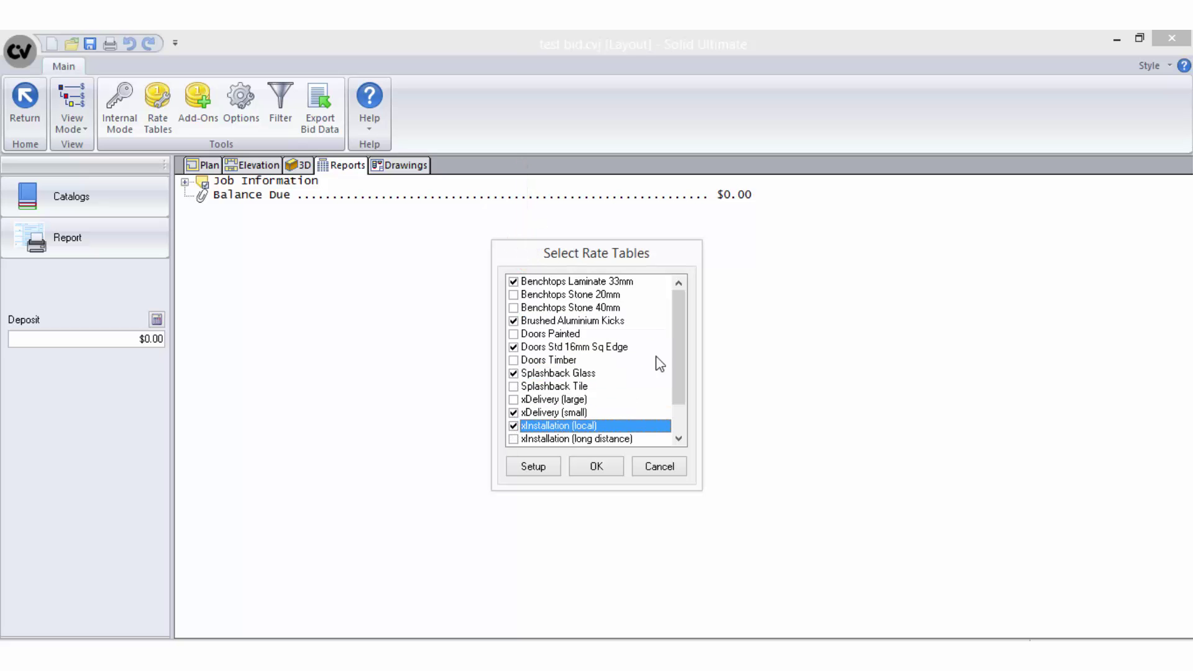
{"action": "left_click_drag", "start_coordinate": [682, 309], "coordinate": [677, 373]}
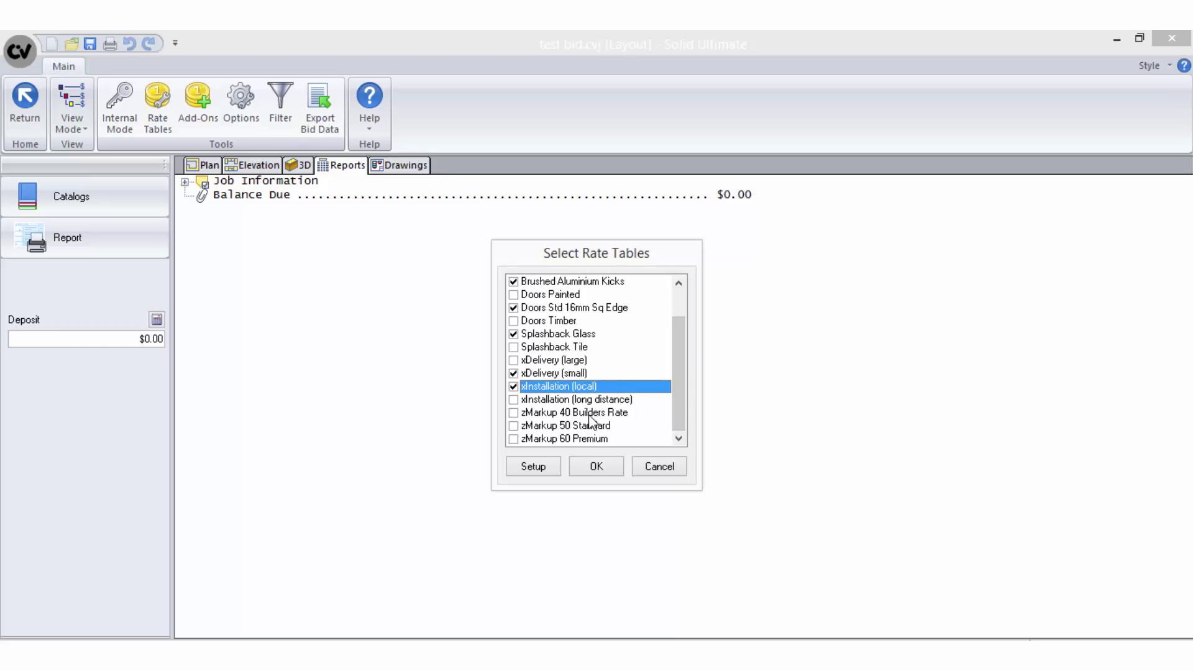
{"action": "left_click", "coordinate": [514, 426]}
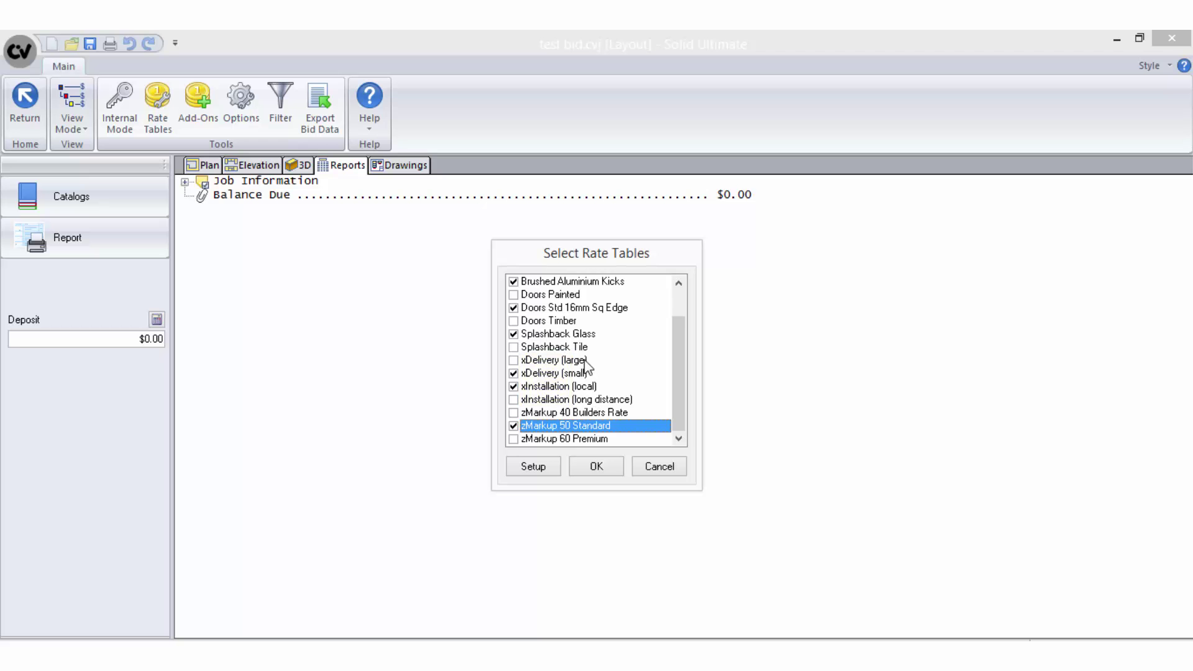
{"action": "left_click", "coordinate": [593, 467]}
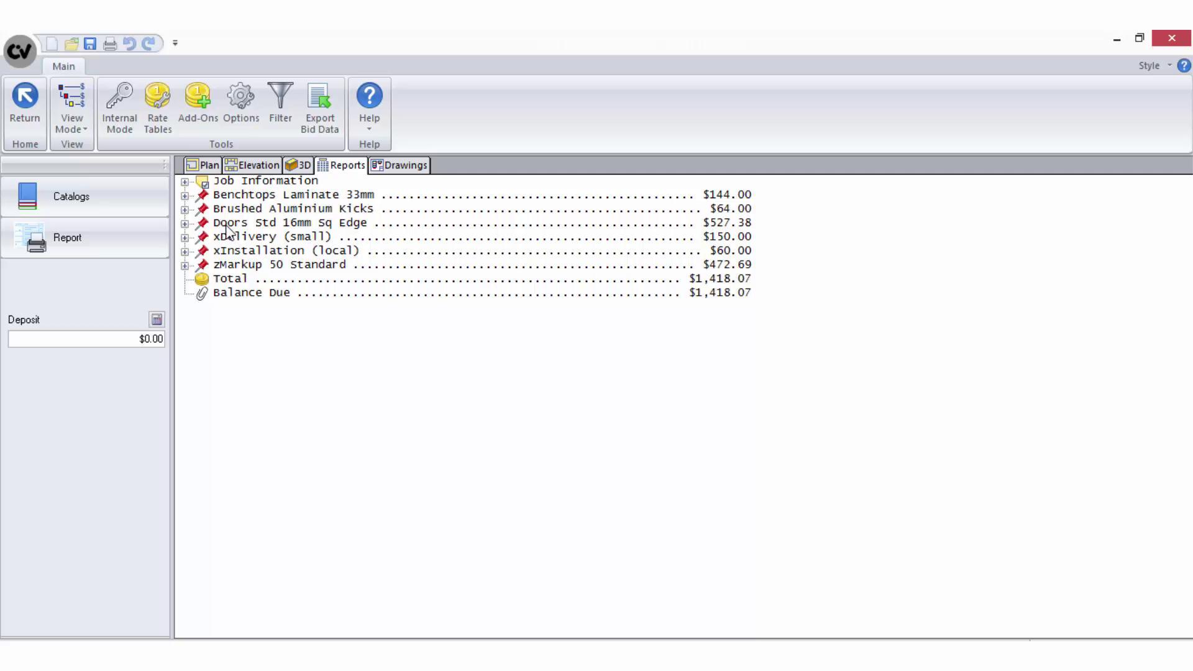
In rate table setup, review the Benchtops Laminate 33mm and Doors Std 16mm Sq Edge rate items.
{"action": "left_click", "coordinate": [163, 116]}
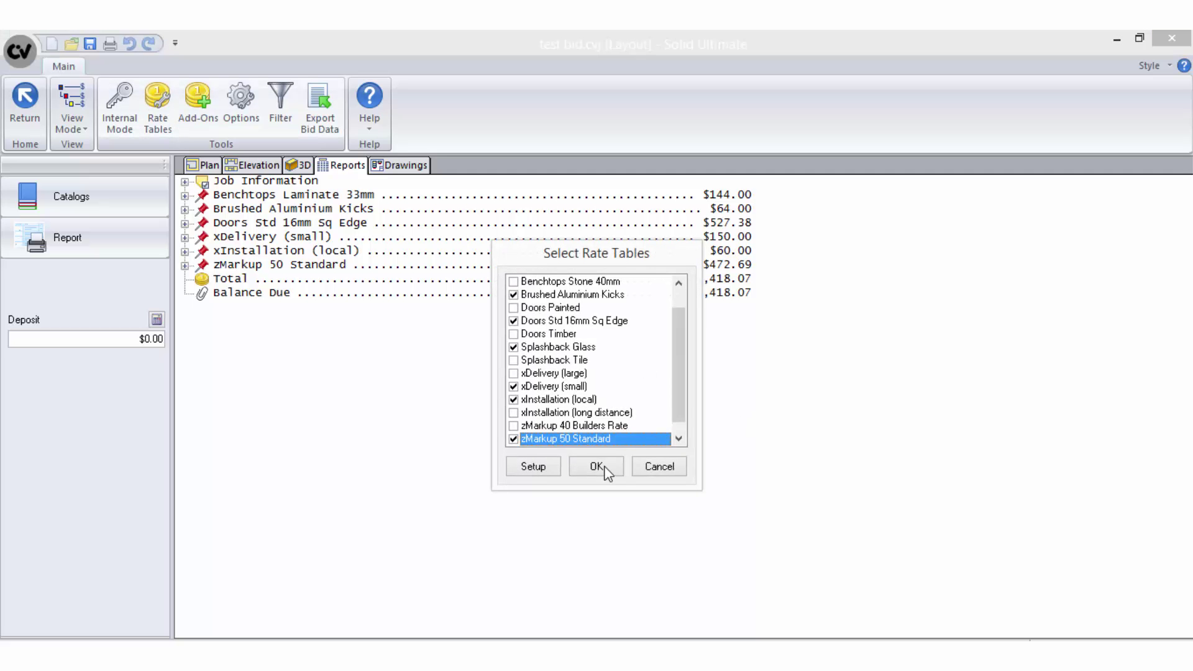
{"action": "left_click", "coordinate": [679, 438]}
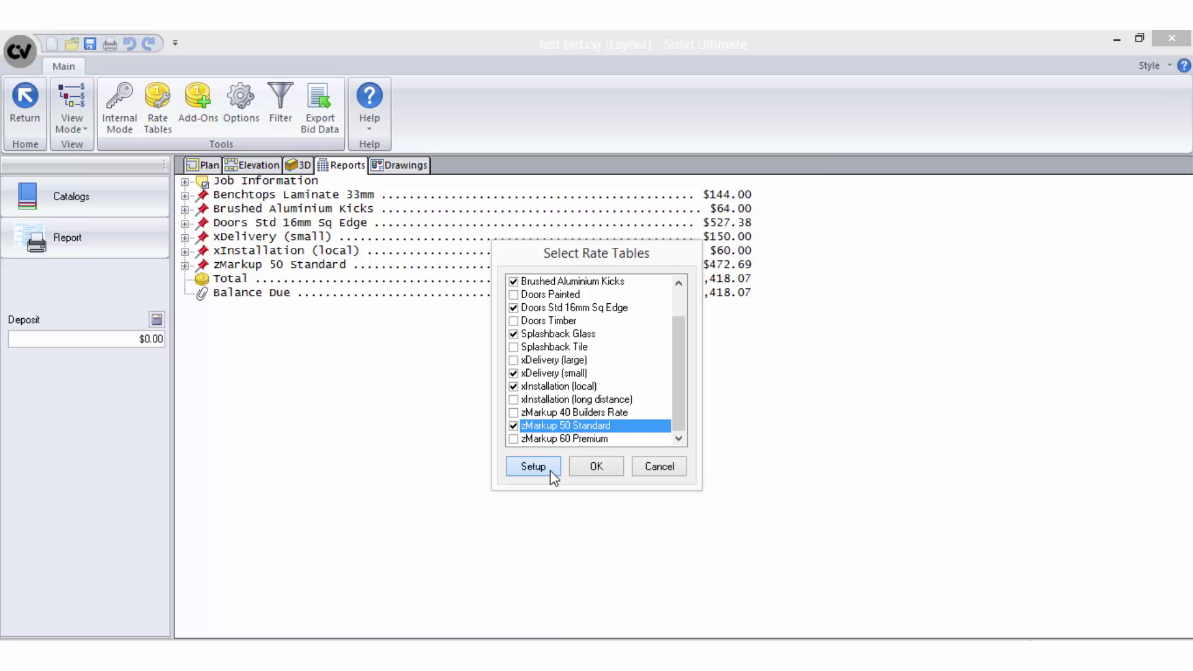
{"action": "left_click", "coordinate": [534, 467]}
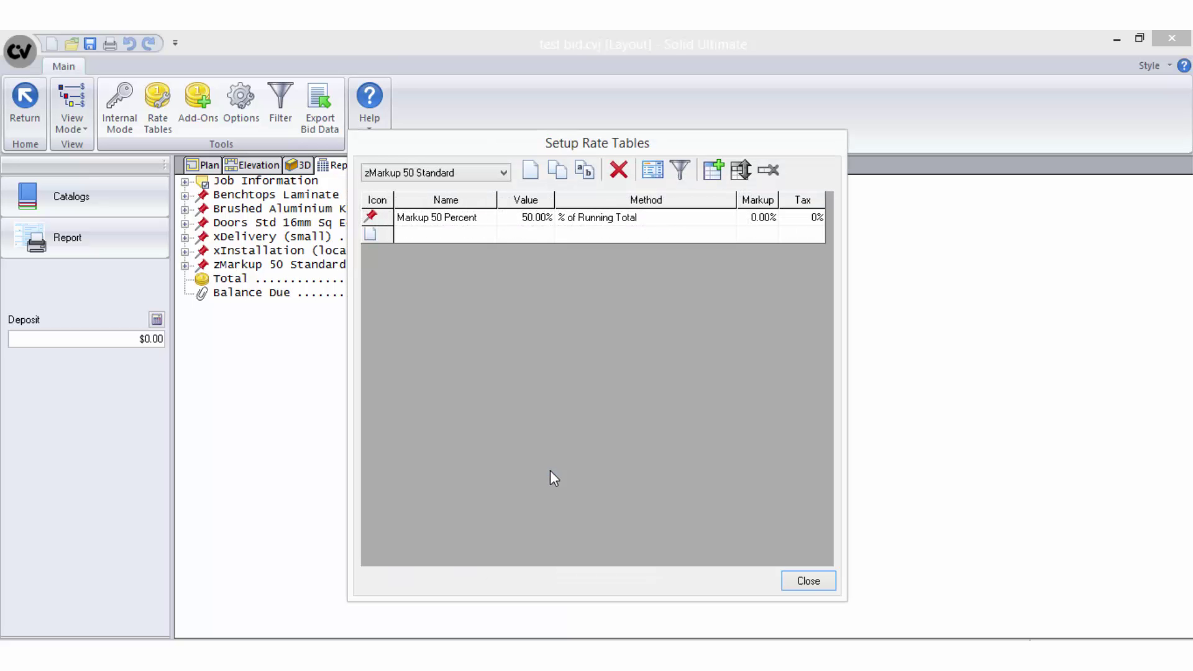
{"action": "left_click", "coordinate": [503, 172]}
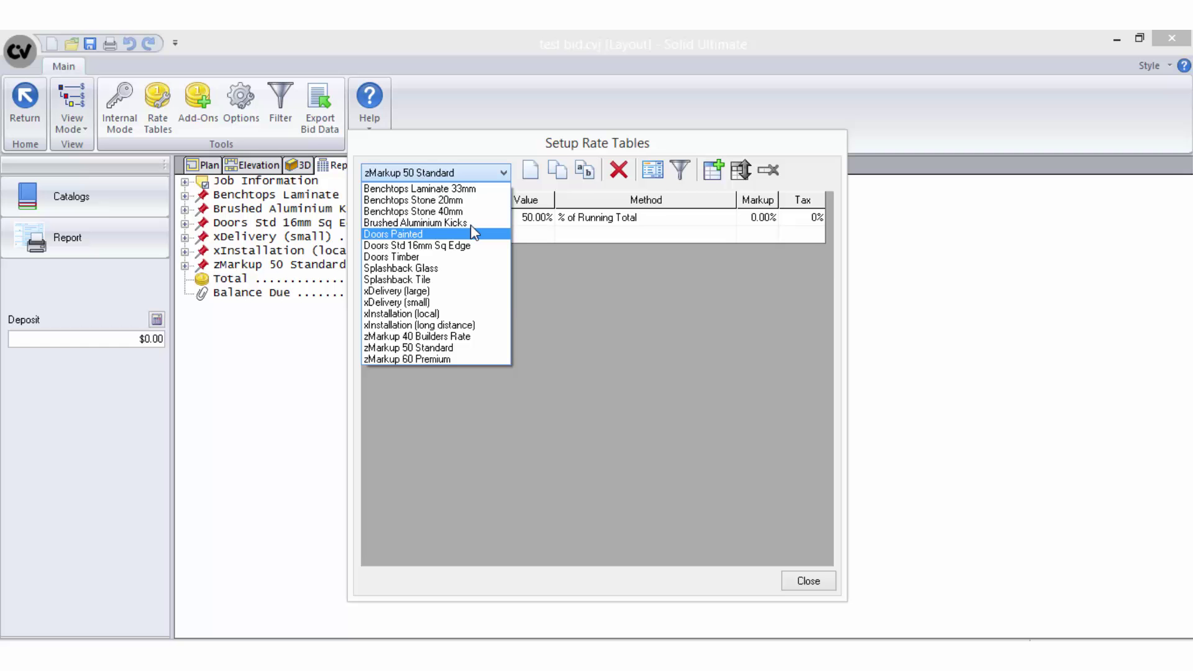
{"action": "left_click", "coordinate": [474, 189]}
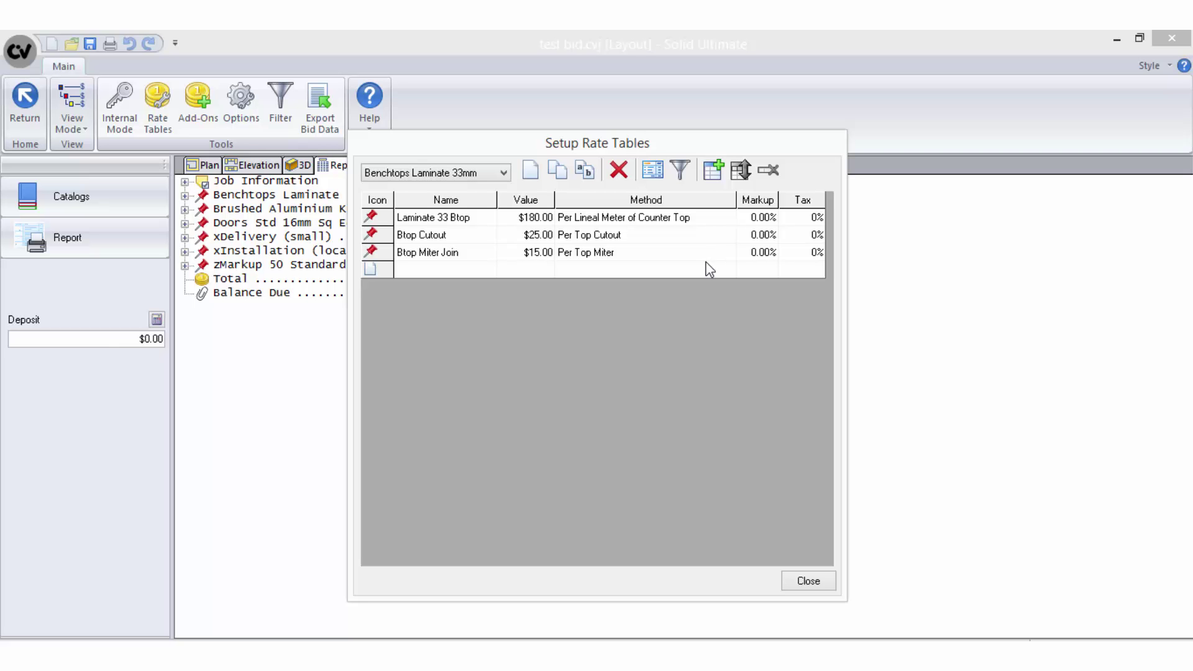
{"action": "left_click", "coordinate": [503, 173]}
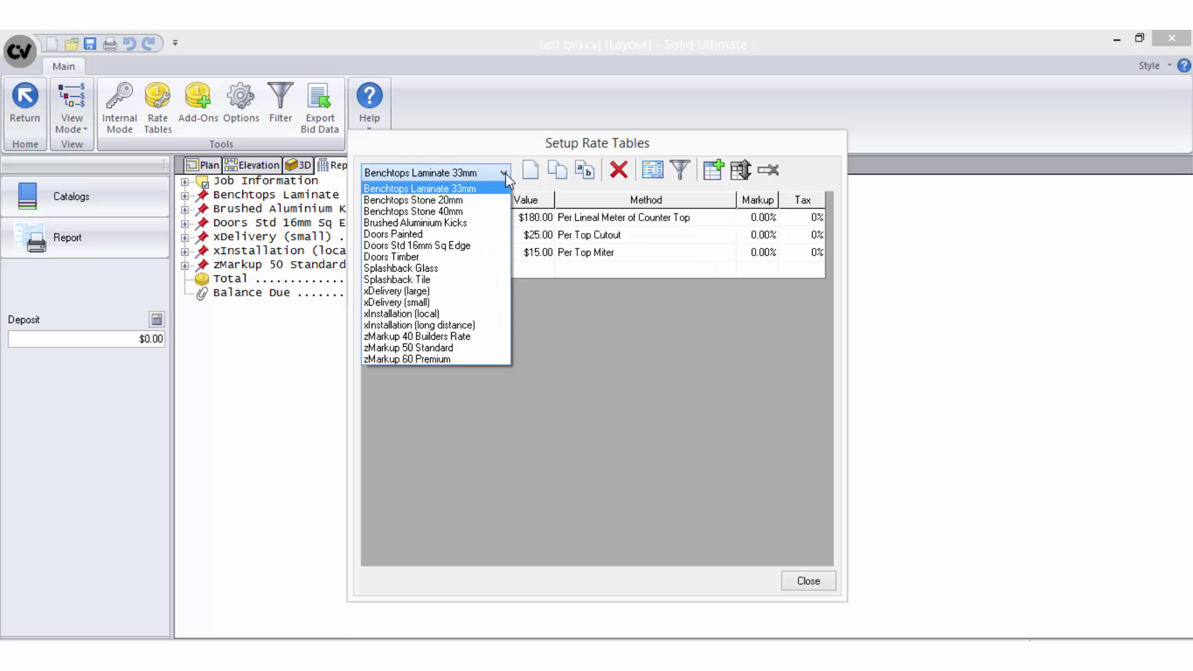
{"action": "left_click", "coordinate": [473, 246]}
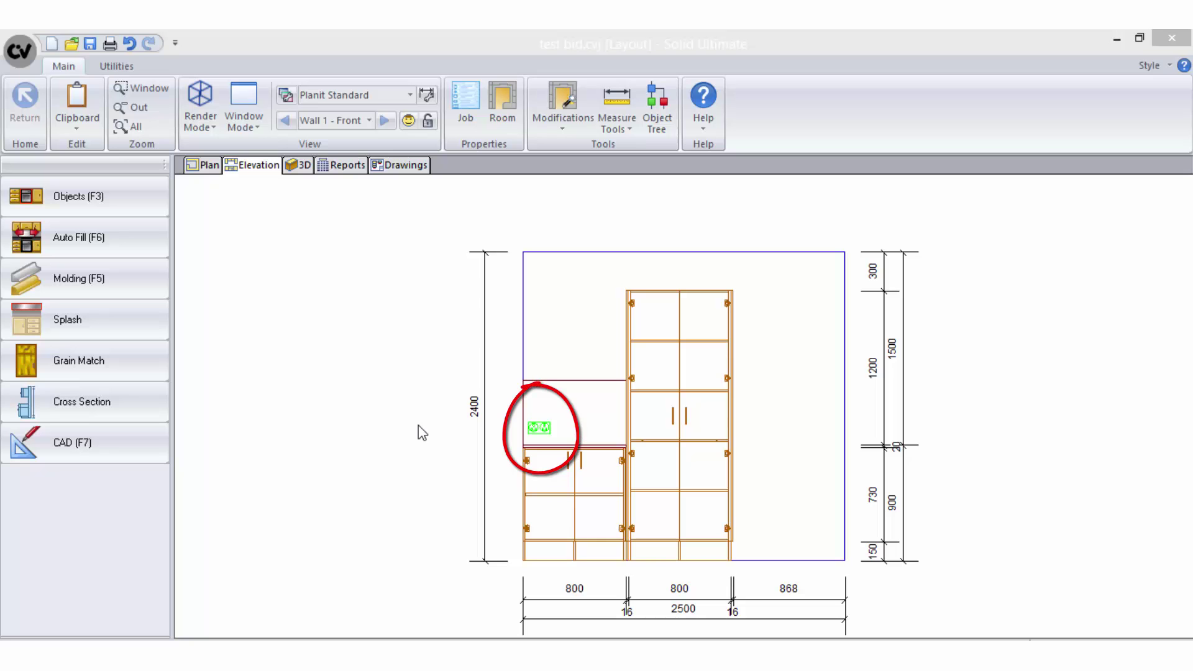
Set the wall socket's labor to 20 minutes in its Properties.
{"action": "left_click", "coordinate": [541, 431]}
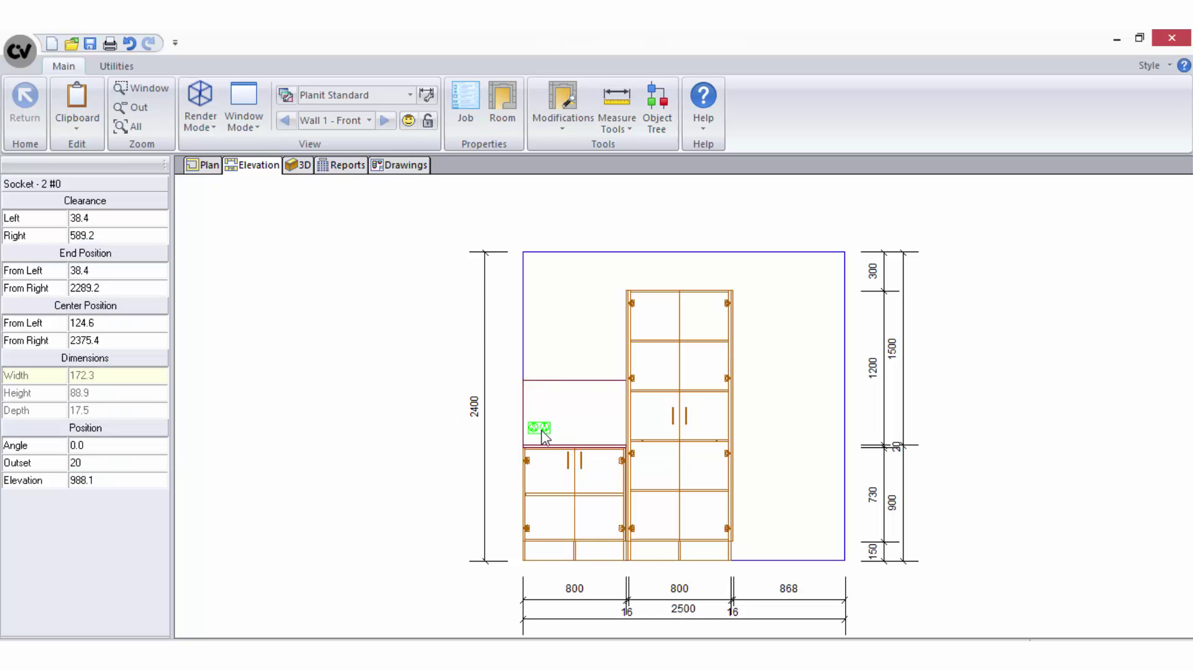
{"action": "right_click", "coordinate": [542, 429]}
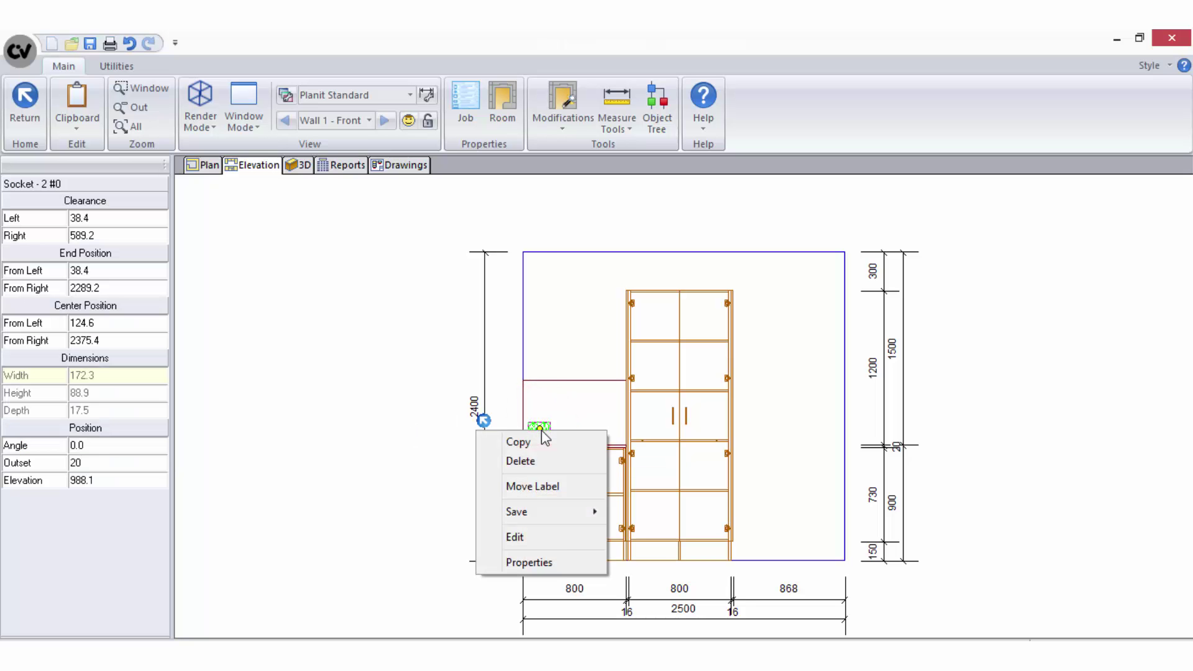
{"action": "left_click", "coordinate": [563, 561]}
{"action": "double_click", "coordinate": [700, 366]}
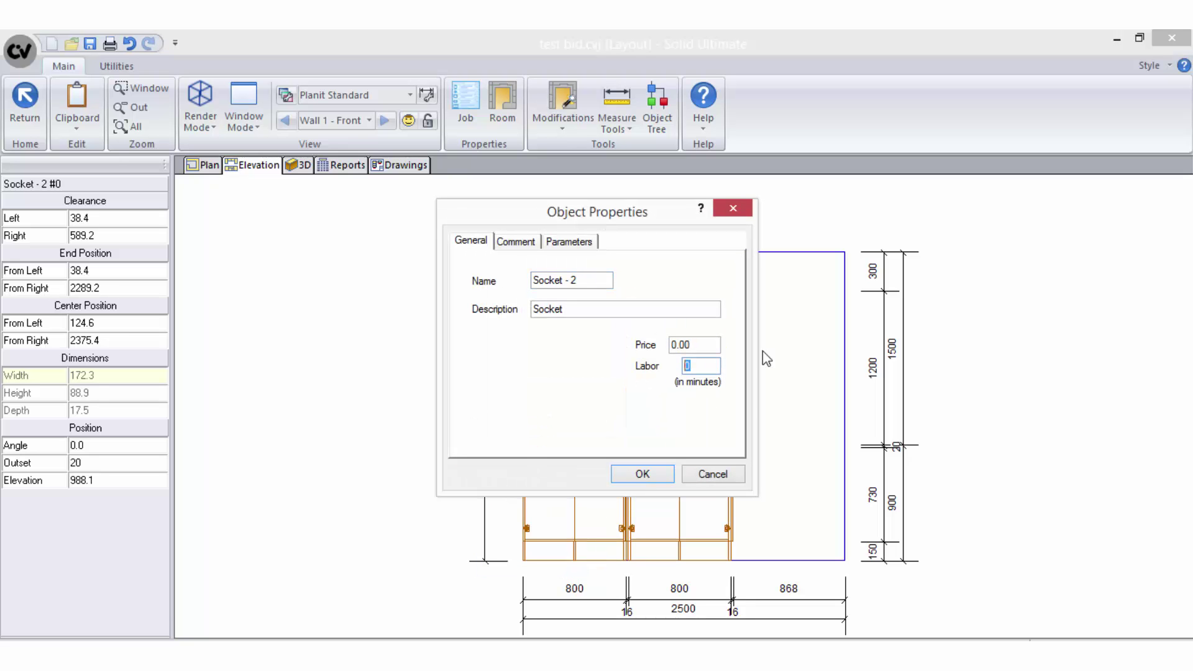
{"action": "type", "text": "20"}
{"action": "left_click", "coordinate": [661, 474]}
In the Bid Center, check the Fittings Labour method of the Doors Std 16mm Sq Edge table.
{"action": "left_click", "coordinate": [343, 165]}
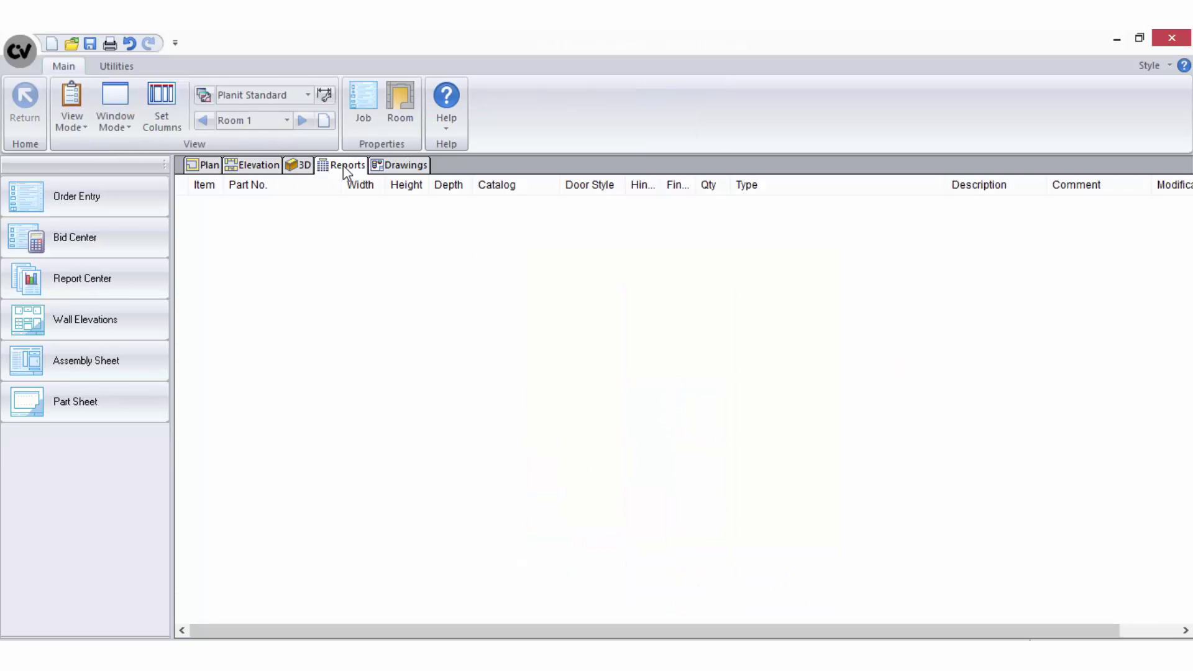
{"action": "left_click", "coordinate": [119, 234]}
{"action": "left_click", "coordinate": [157, 122]}
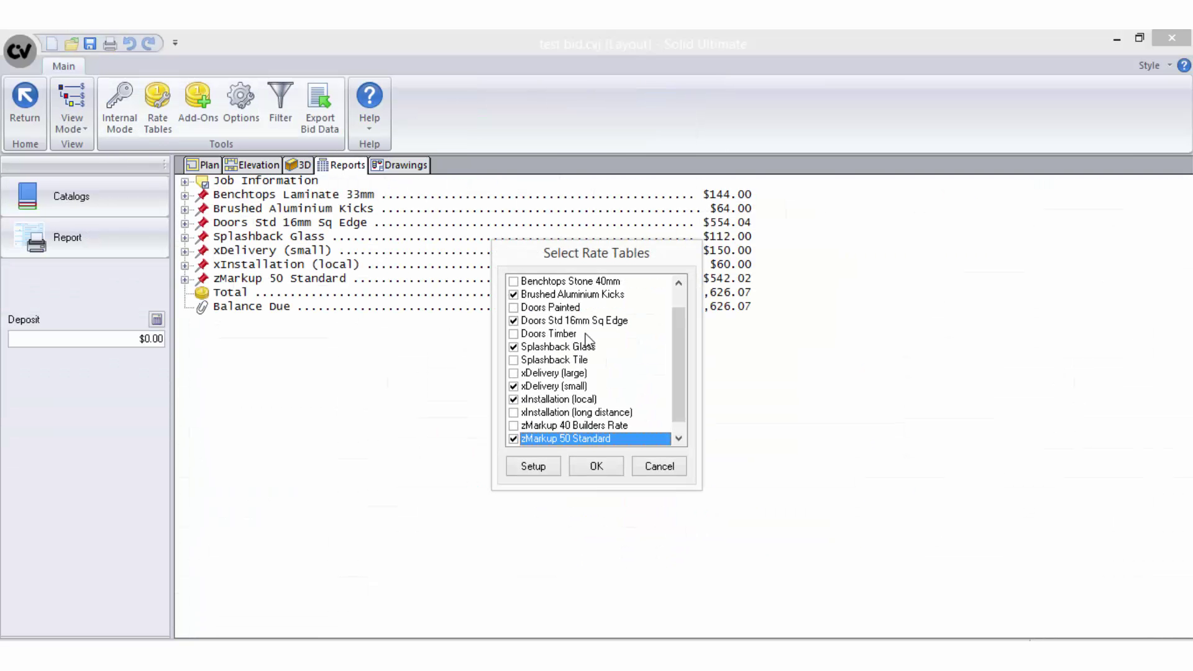
{"action": "left_click", "coordinate": [584, 322]}
{"action": "left_click", "coordinate": [540, 466]}
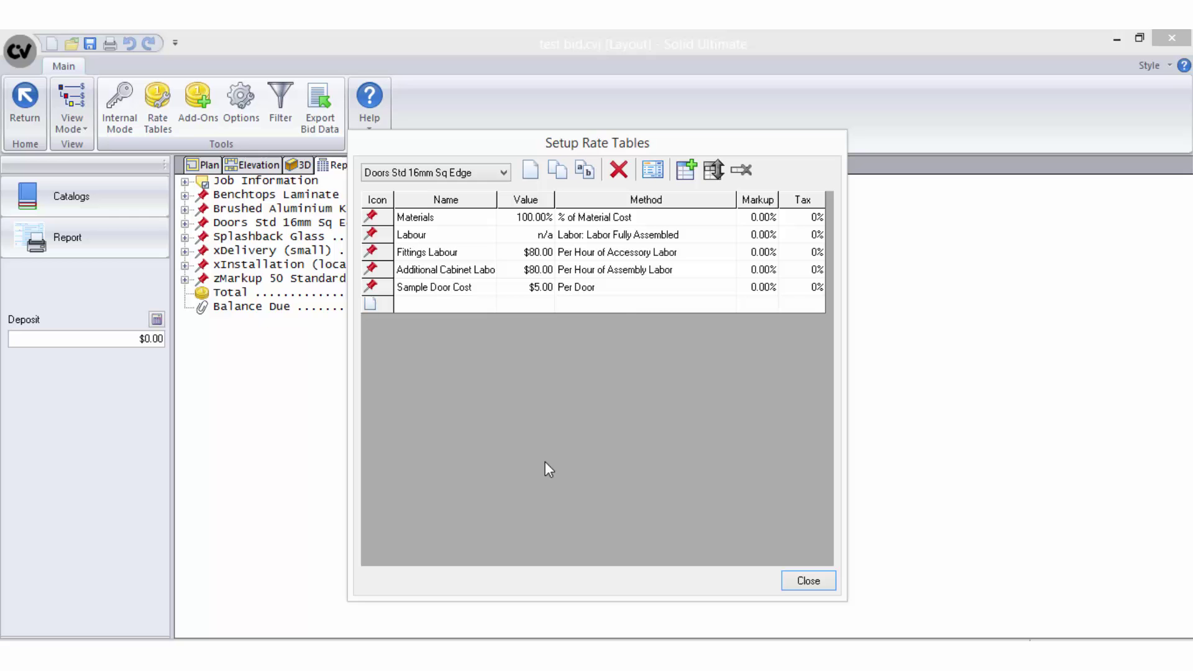
{"action": "left_click", "coordinate": [674, 254]}
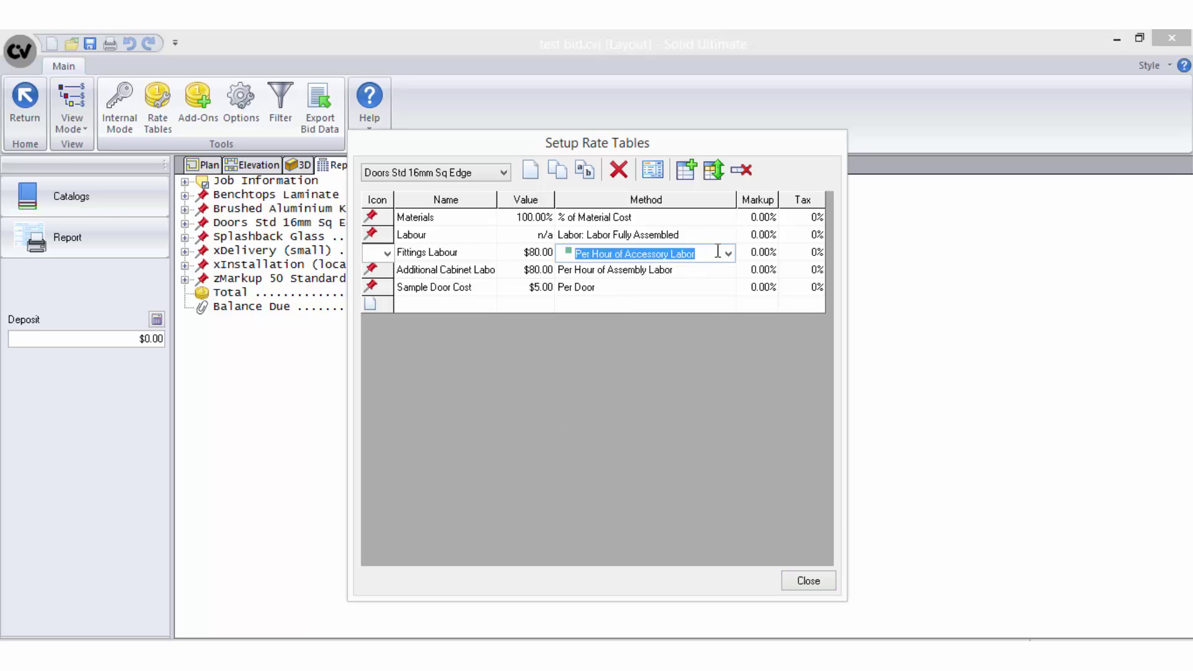
{"action": "left_click", "coordinate": [810, 585]}
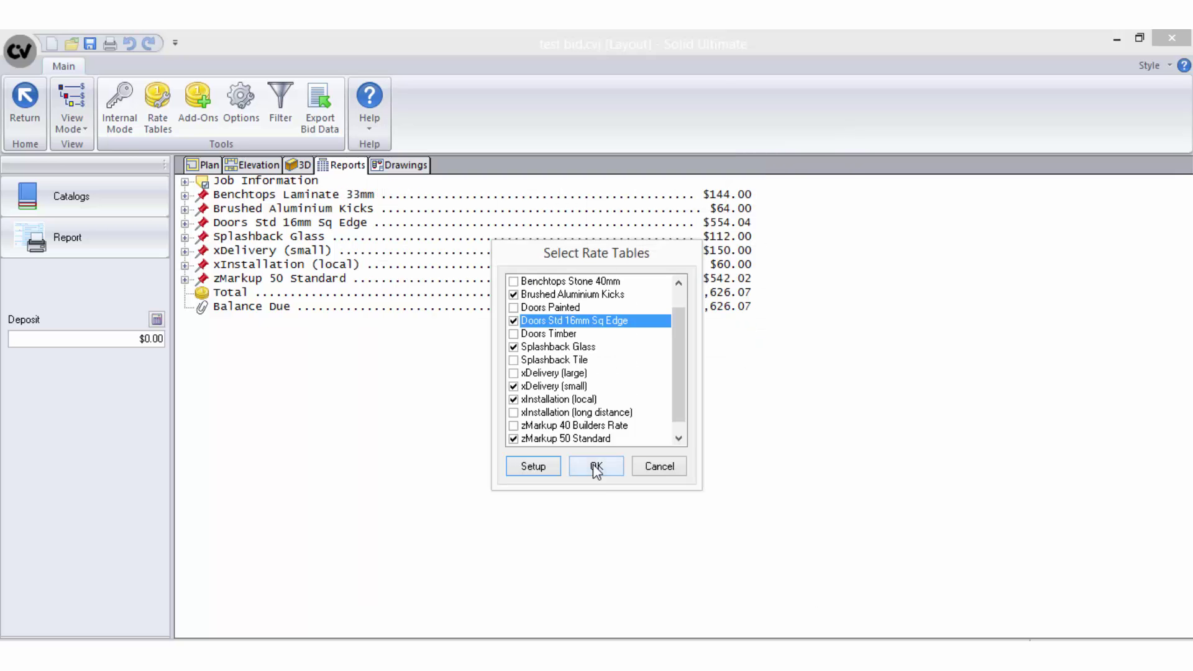
{"action": "left_click", "coordinate": [594, 466]}
Show internal costs and expand the doors down to Fittings Labour at $80.00 x 0.33 hours.
{"action": "left_click", "coordinate": [119, 106]}
{"action": "left_click", "coordinate": [184, 222]}
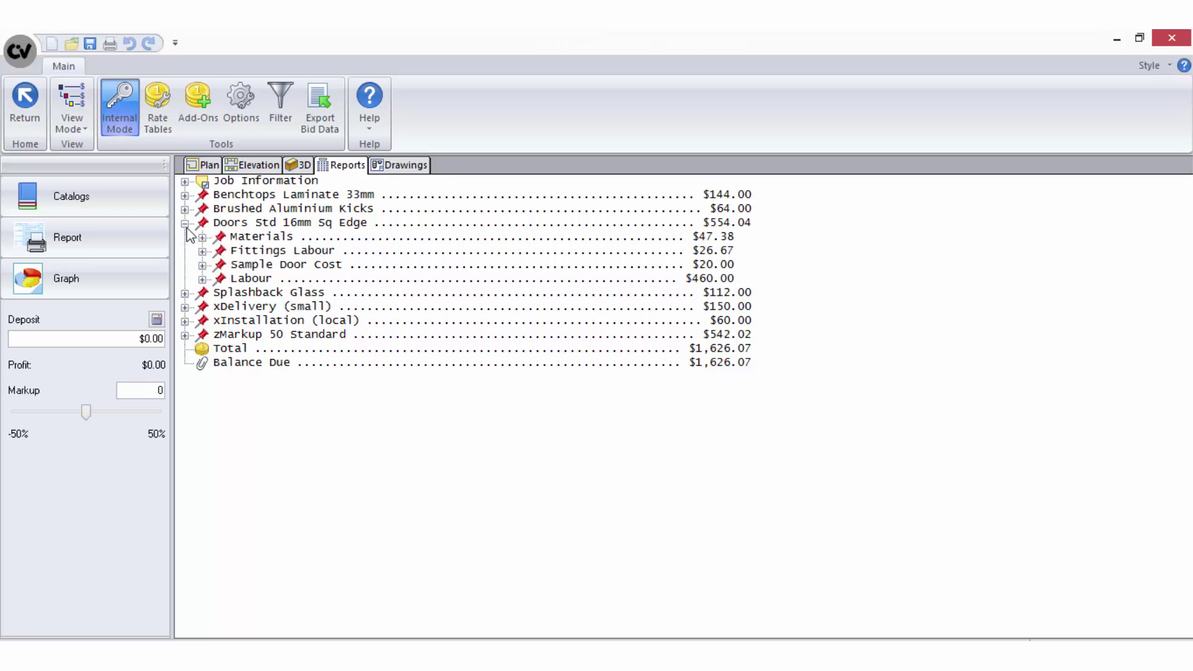
{"action": "left_click", "coordinate": [201, 251]}
{"action": "left_click", "coordinate": [260, 269]}
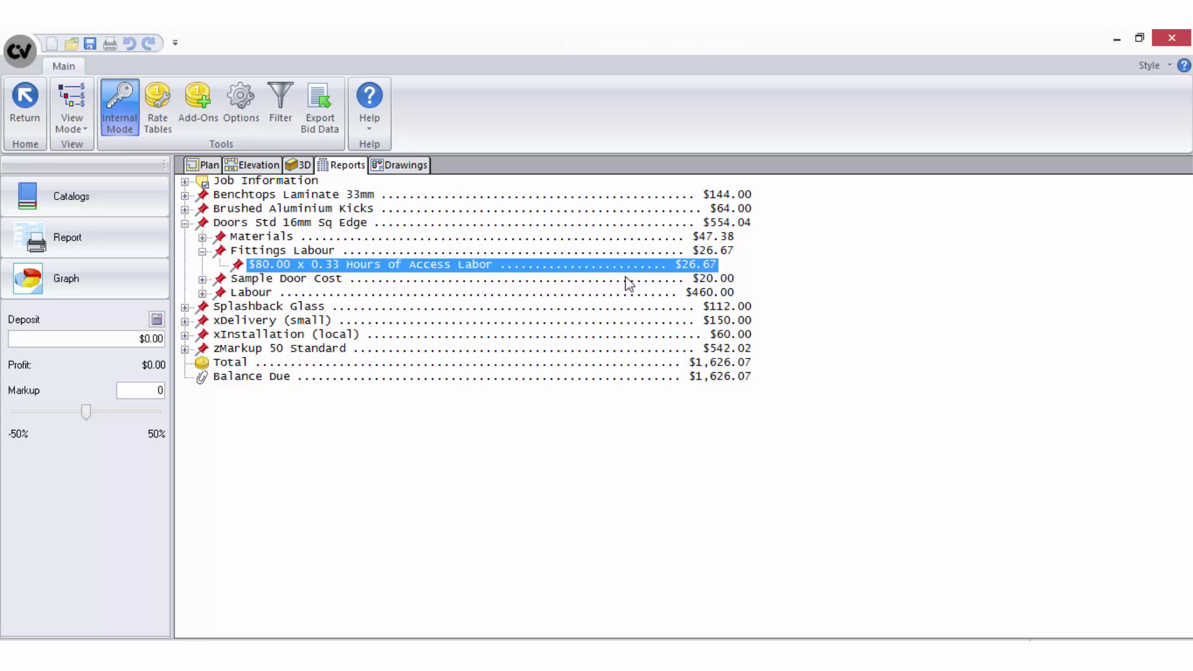
Check the report's Show/Hide options, then reselect all seven rate tables including zMarkup 50 Standard.
{"action": "left_click", "coordinate": [235, 111]}
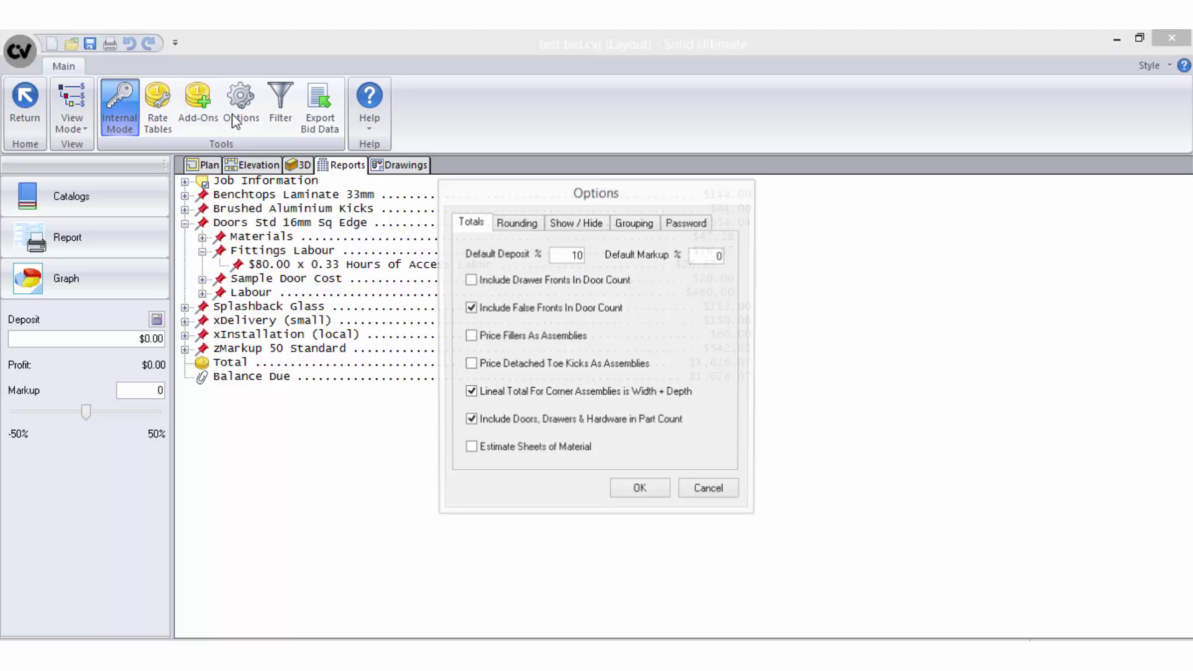
{"action": "left_click", "coordinate": [562, 228]}
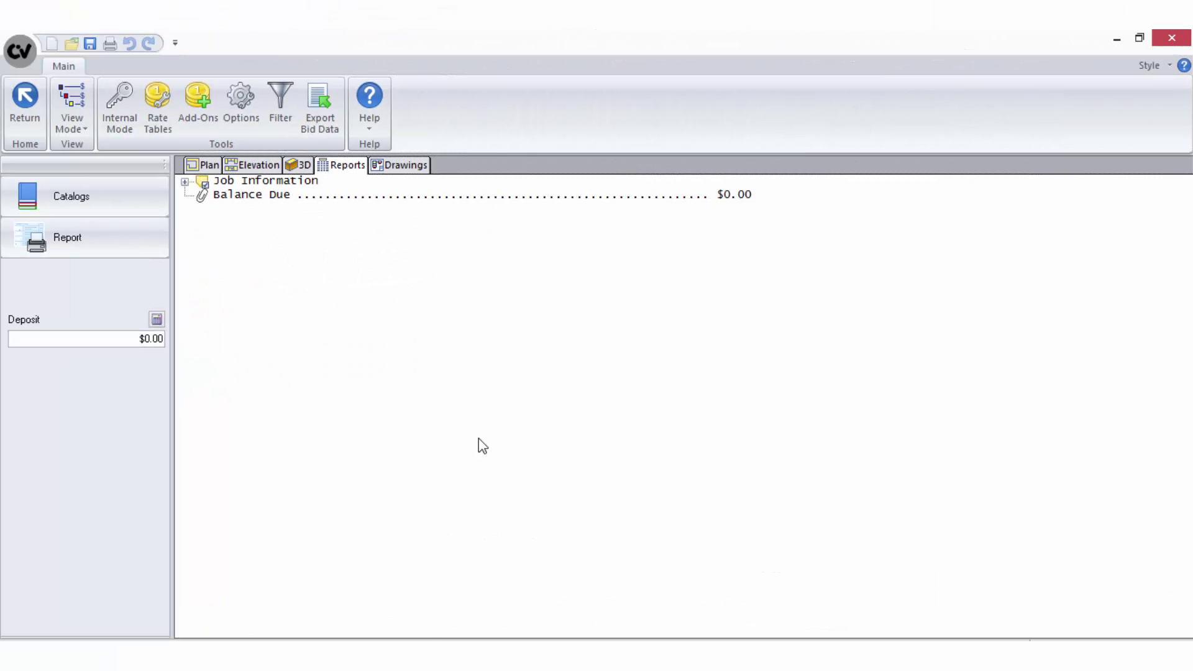
{"action": "left_click", "coordinate": [156, 124]}
{"action": "left_click", "coordinate": [513, 282]}
{"action": "left_click", "coordinate": [514, 346]}
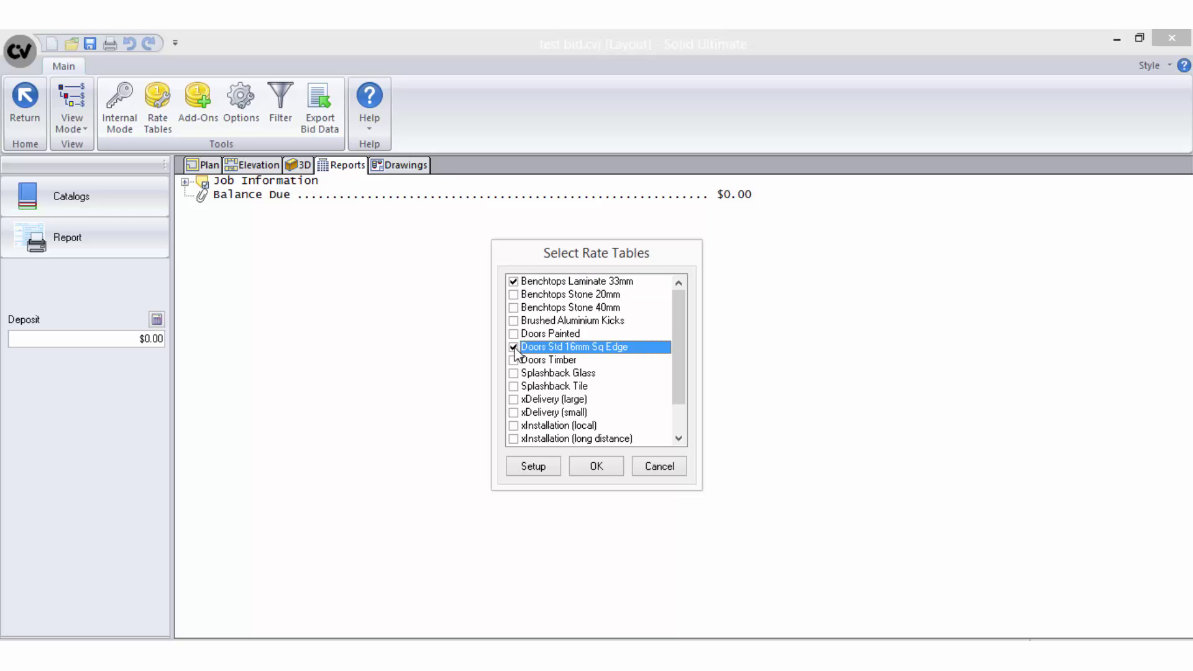
{"action": "left_click", "coordinate": [513, 321]}
{"action": "left_click", "coordinate": [513, 373]}
{"action": "left_click", "coordinate": [513, 412]}
{"action": "left_click", "coordinate": [513, 425]}
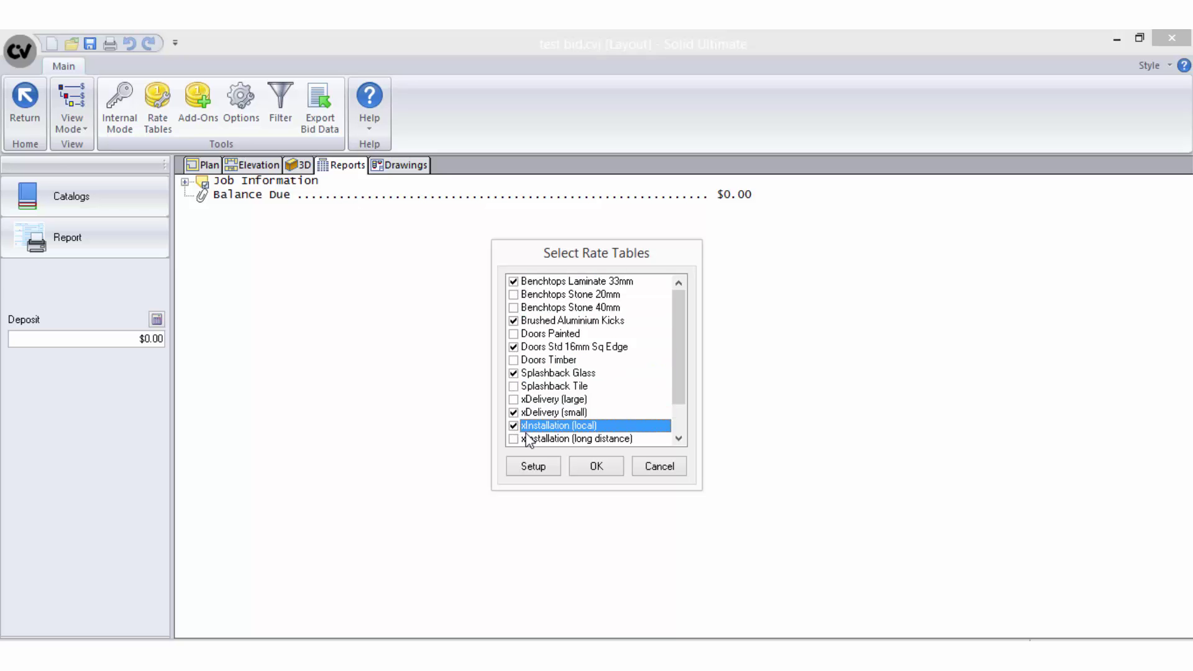
{"action": "scroll", "coordinate": [519, 434], "scroll_direction": "down", "scroll_amount": 1}
{"action": "left_click", "coordinate": [513, 425]}
{"action": "left_click", "coordinate": [595, 466]}
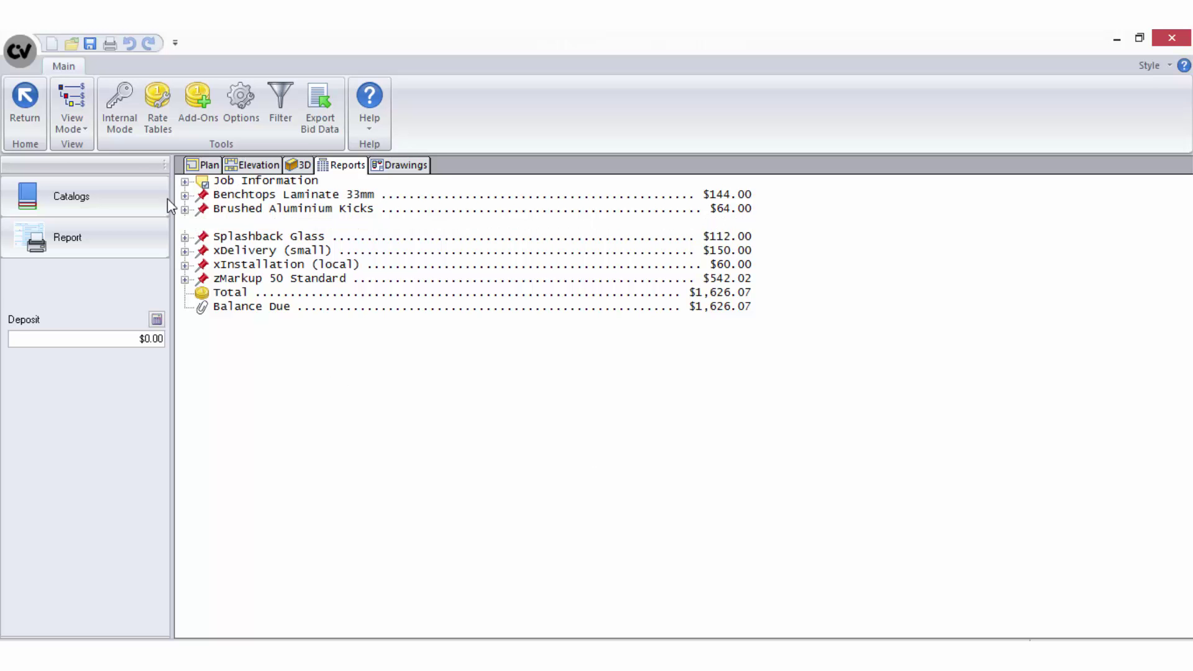
In internal mode, expand the kicks and door Materials to list fittings like the 096mm Handle and Blum hinge.
{"action": "left_click", "coordinate": [126, 127]}
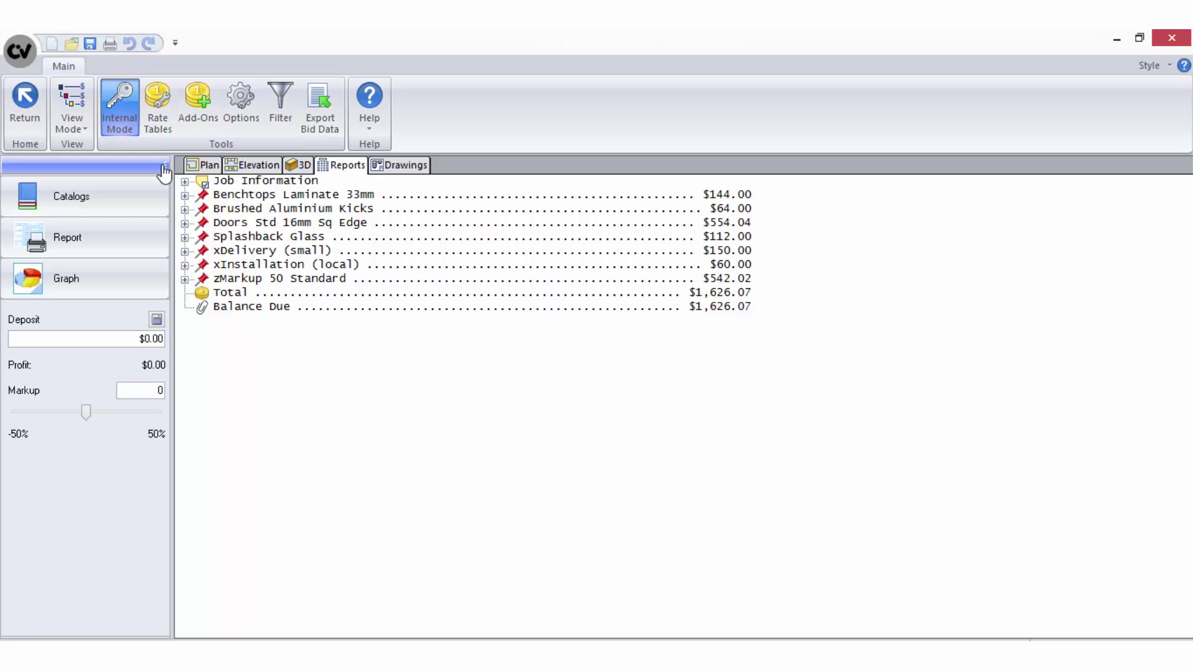
{"action": "left_click", "coordinate": [185, 208]}
{"action": "left_click", "coordinate": [203, 223]}
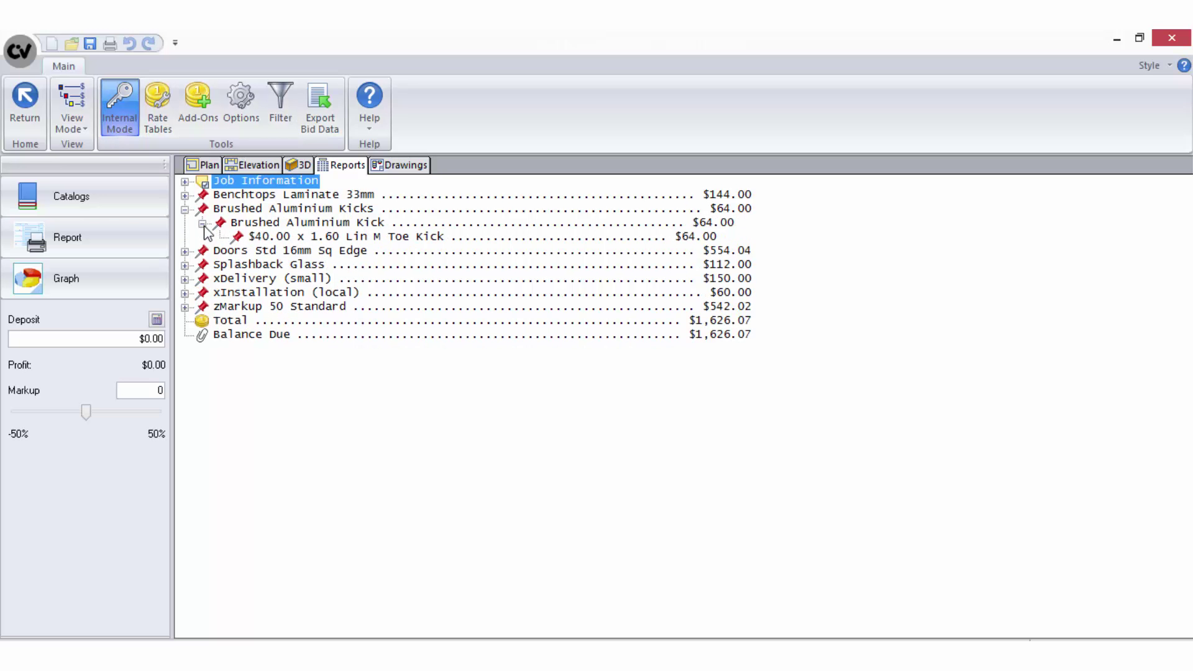
{"action": "left_click", "coordinate": [185, 251]}
{"action": "left_click", "coordinate": [203, 265]}
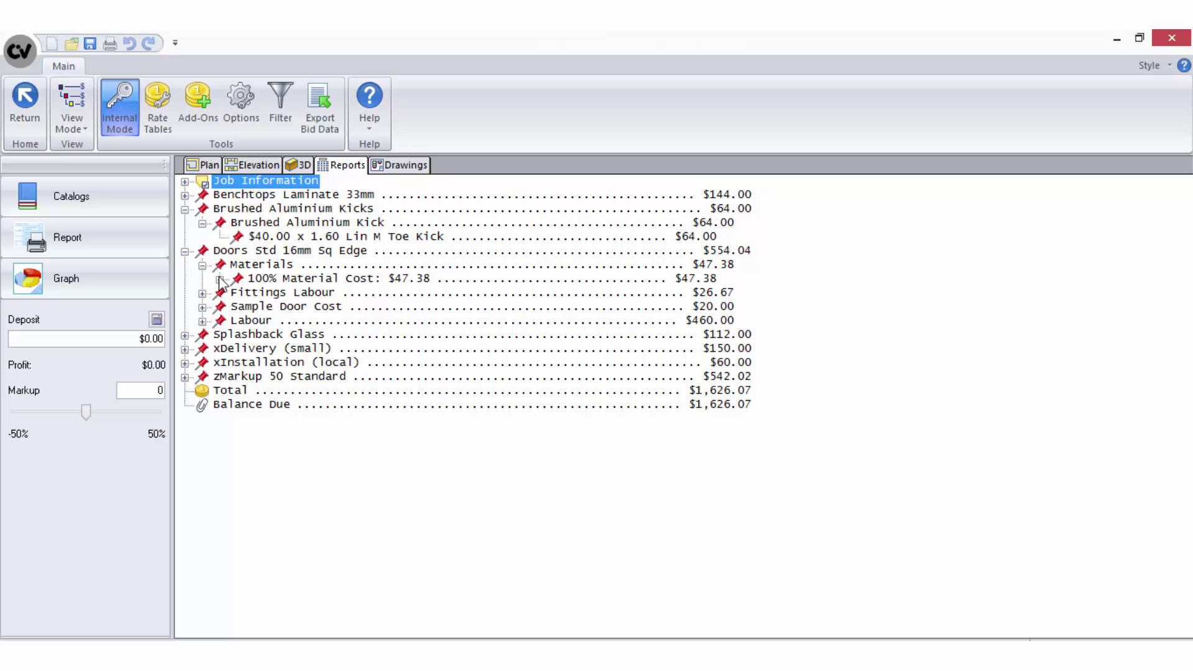
{"action": "left_click", "coordinate": [220, 279]}
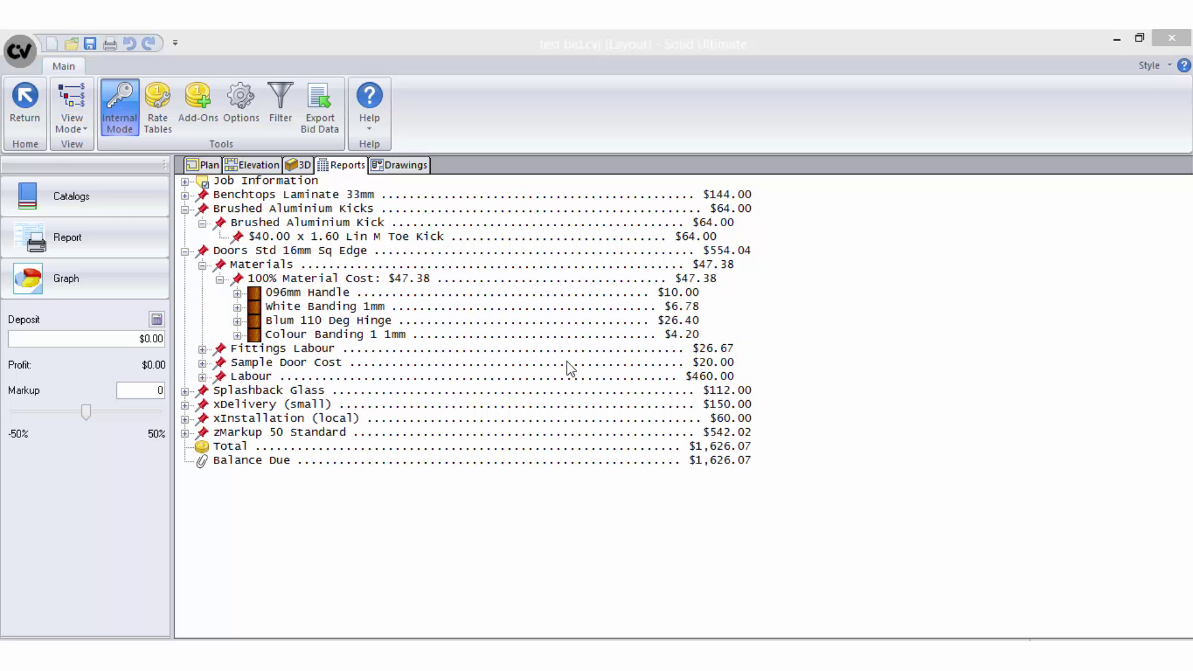
{"action": "left_click", "coordinate": [163, 115]}
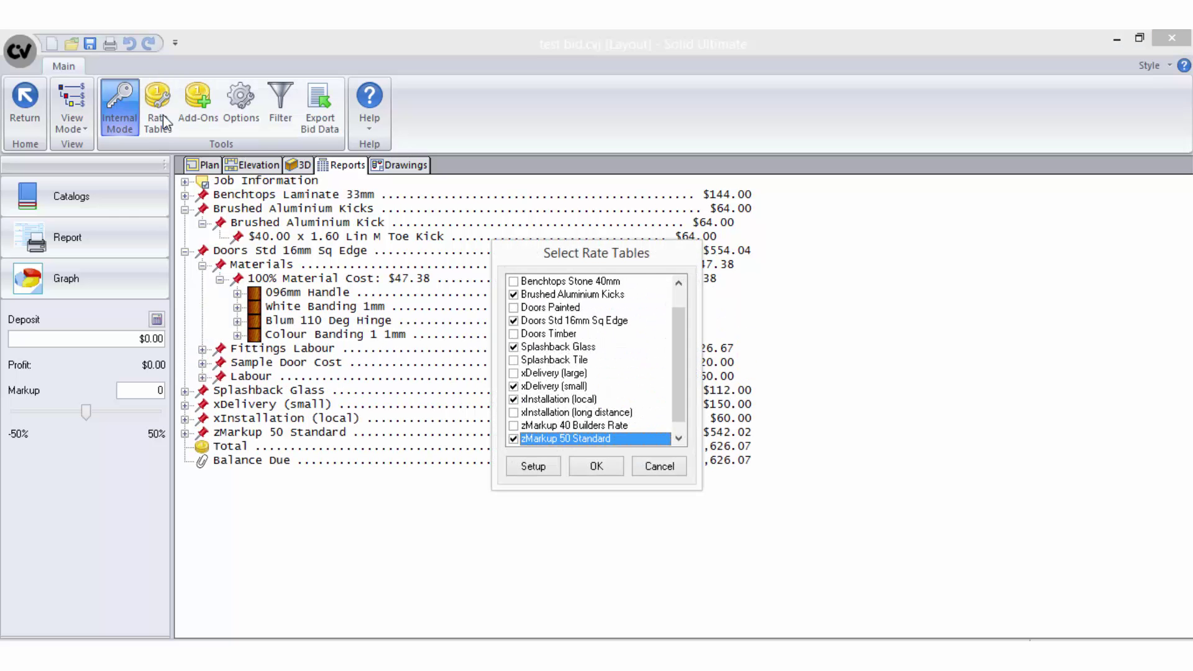
{"action": "left_click", "coordinate": [534, 467]}
{"action": "left_click", "coordinate": [449, 168]}
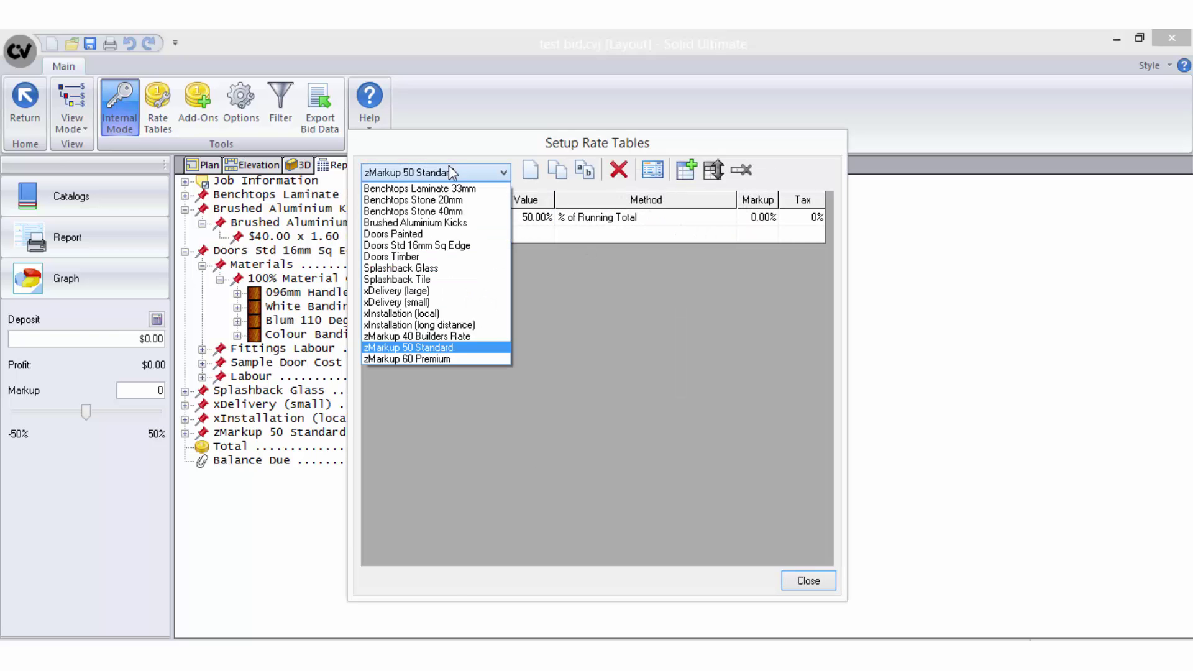
{"action": "left_click", "coordinate": [417, 245]}
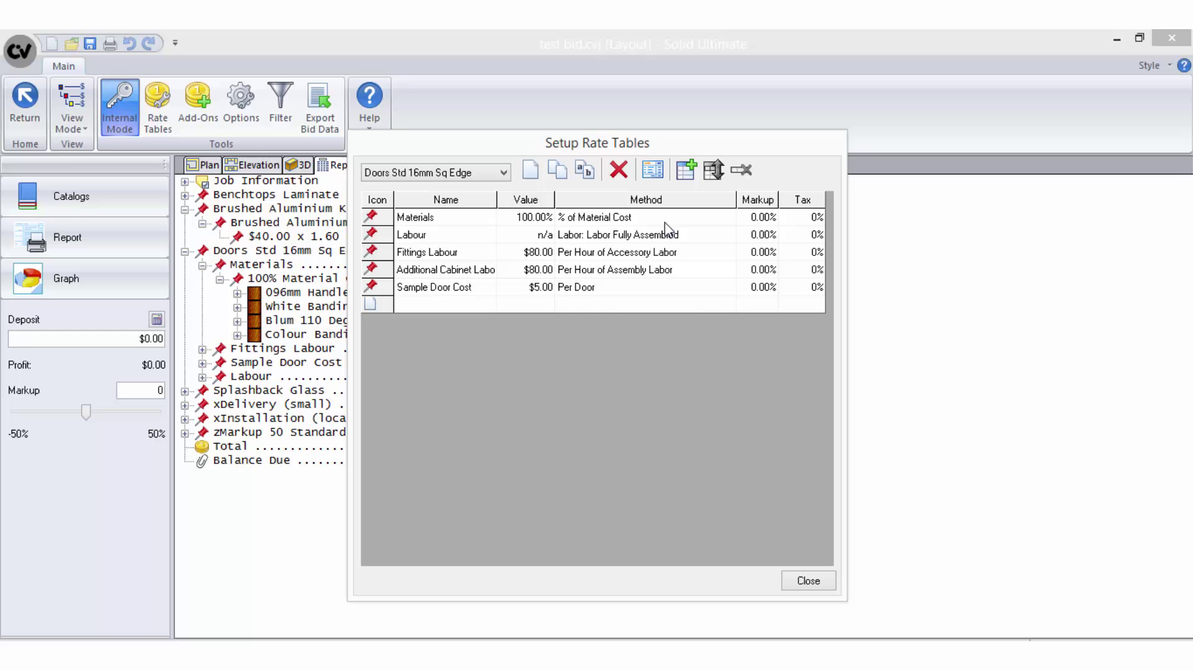
{"action": "left_click", "coordinate": [726, 219]}
{"action": "left_click", "coordinate": [727, 219]}
{"action": "mouse_move", "coordinate": [728, 245]}
{"action": "left_mouse_down"}
{"action": "mouse_move", "coordinate": [730, 298]}
{"action": "mouse_move", "coordinate": [731, 245]}
{"action": "left_mouse_up"}
{"action": "left_click", "coordinate": [629, 237]}
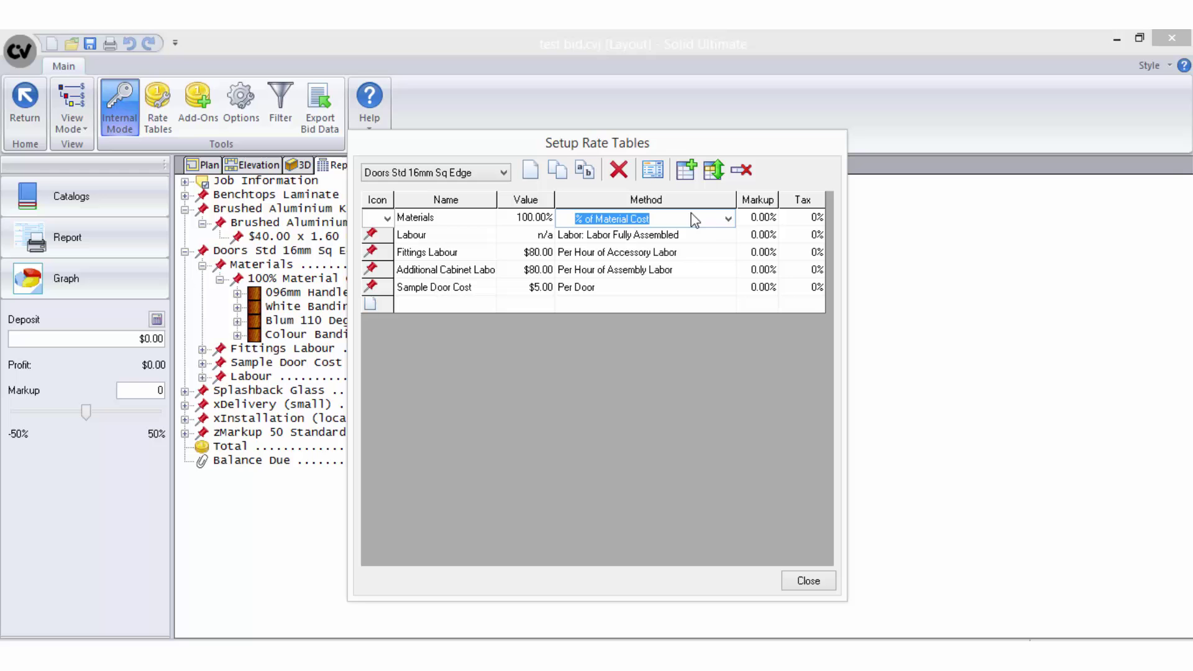
{"action": "left_click", "coordinate": [720, 254]}
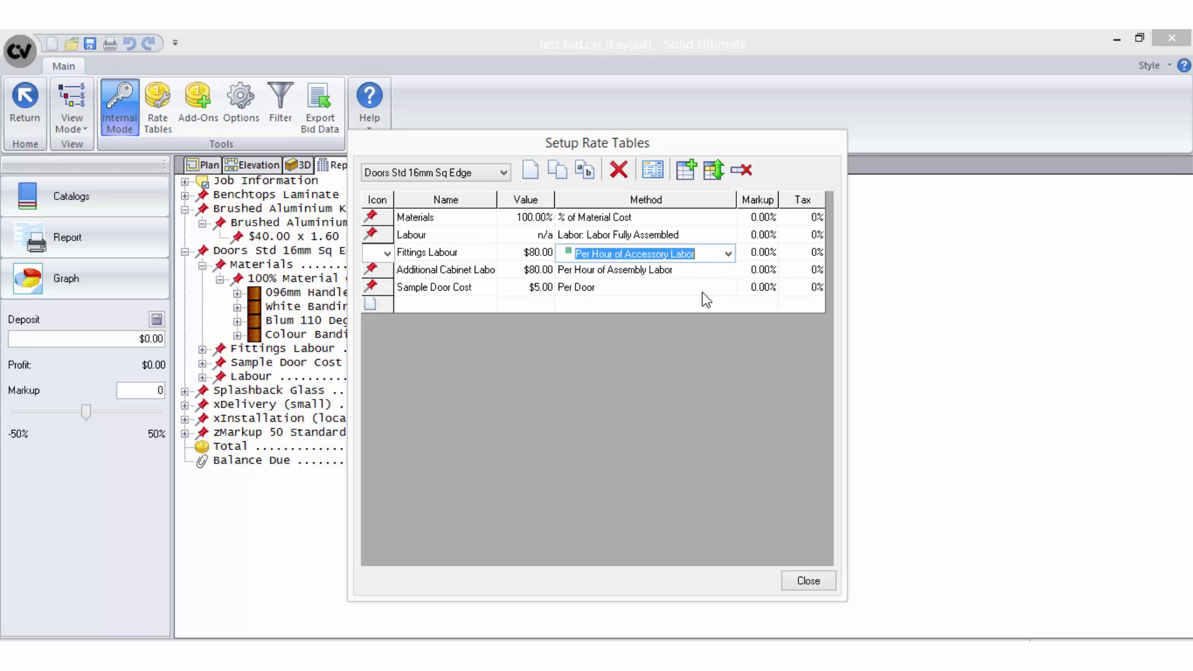
{"action": "left_click", "coordinate": [693, 309]}
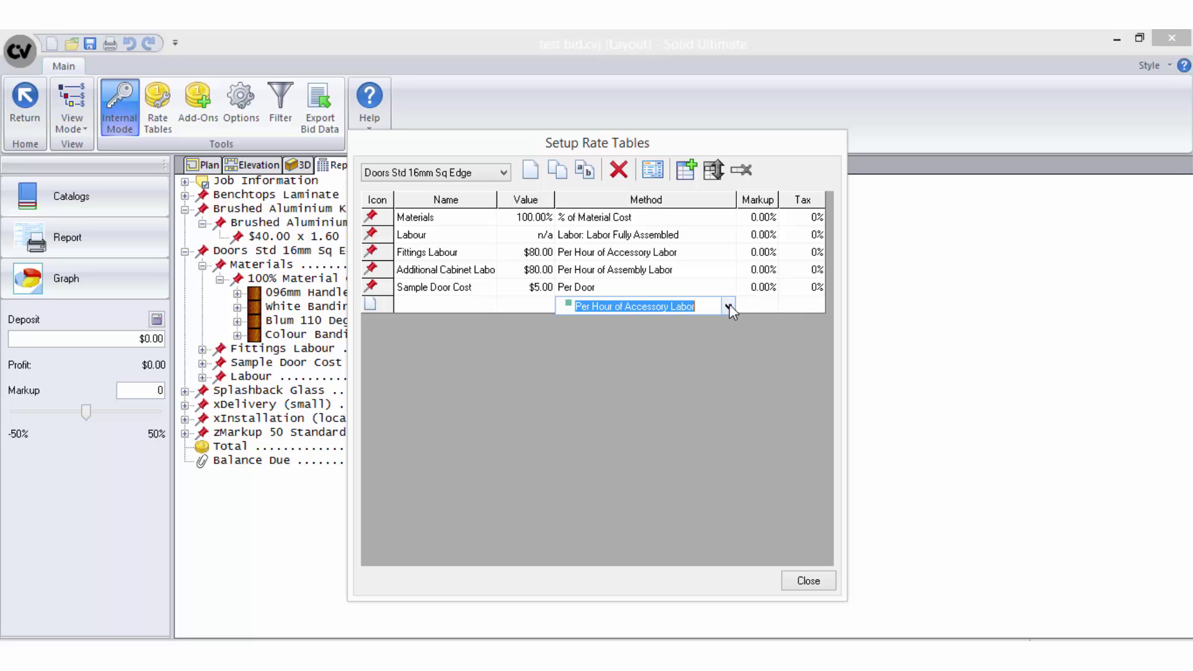
{"action": "left_click", "coordinate": [728, 306]}
{"action": "left_click_drag", "start_coordinate": [728, 359], "coordinate": [736, 416]}
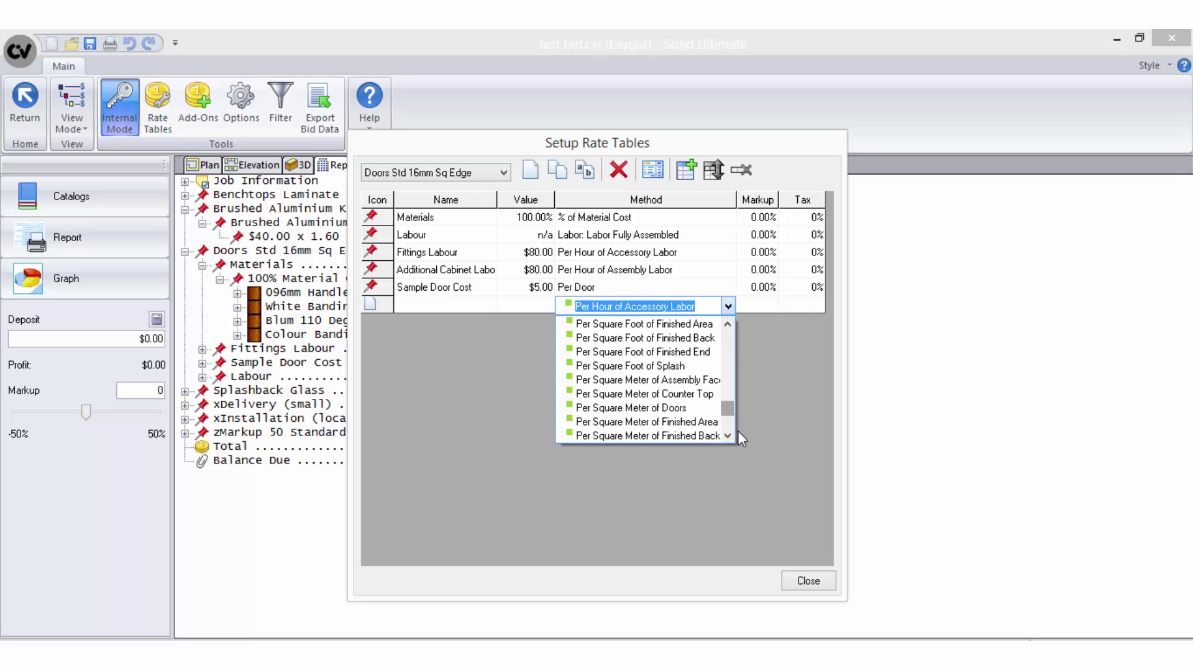
{"action": "left_click", "coordinate": [809, 578]}
Close the rate table setup and selection, then open Help Topics on bid methods.
{"action": "left_click", "coordinate": [811, 583]}
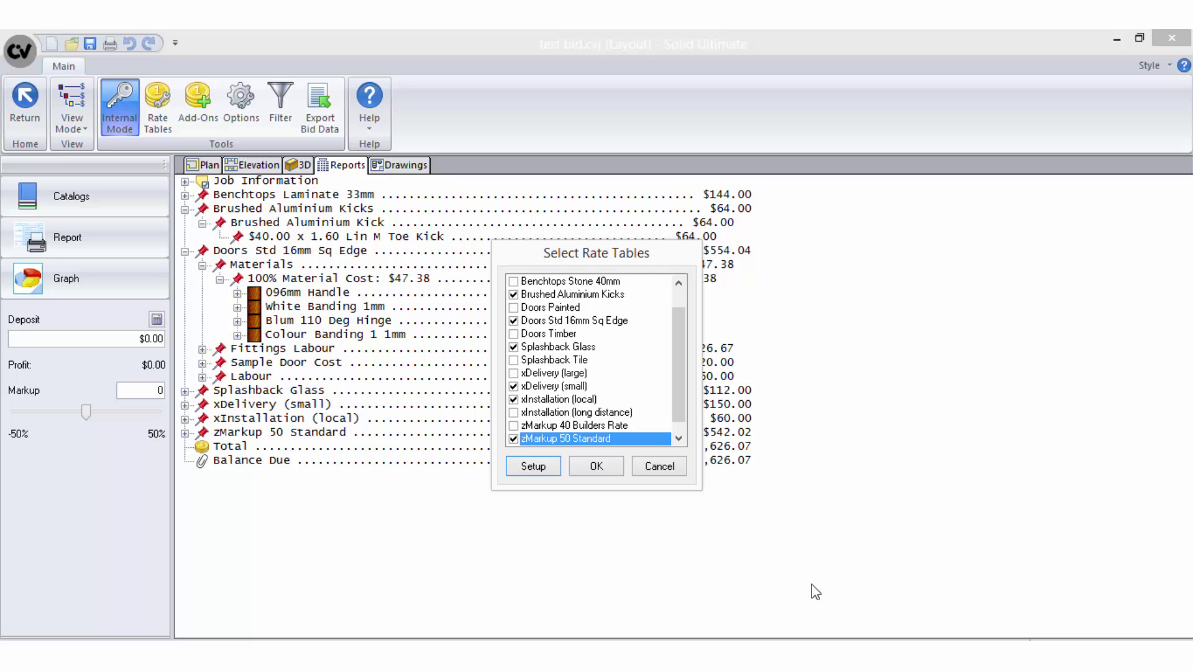
{"action": "left_click", "coordinate": [599, 469]}
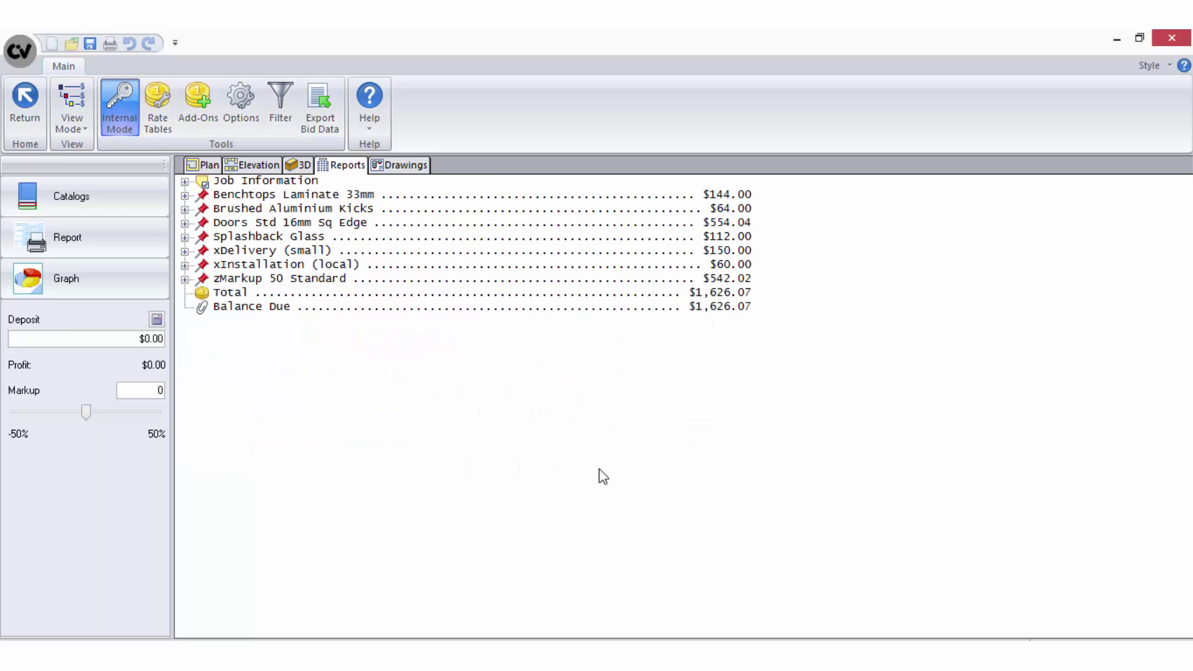
{"action": "left_click", "coordinate": [369, 102]}
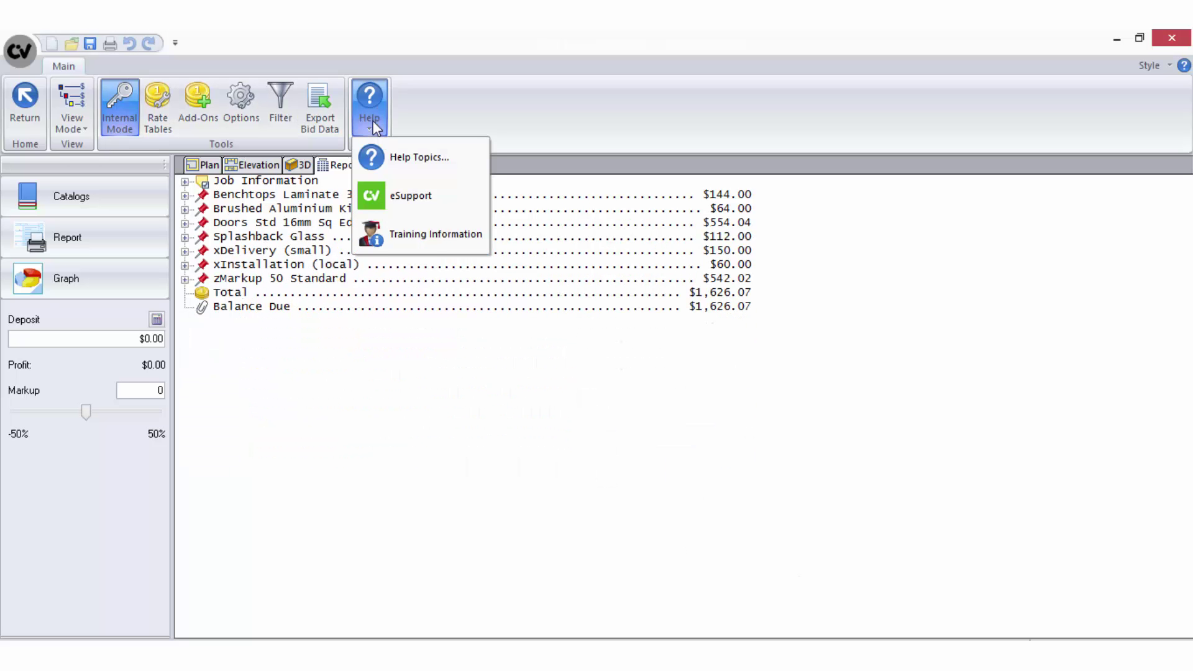
{"action": "left_click", "coordinate": [391, 159]}
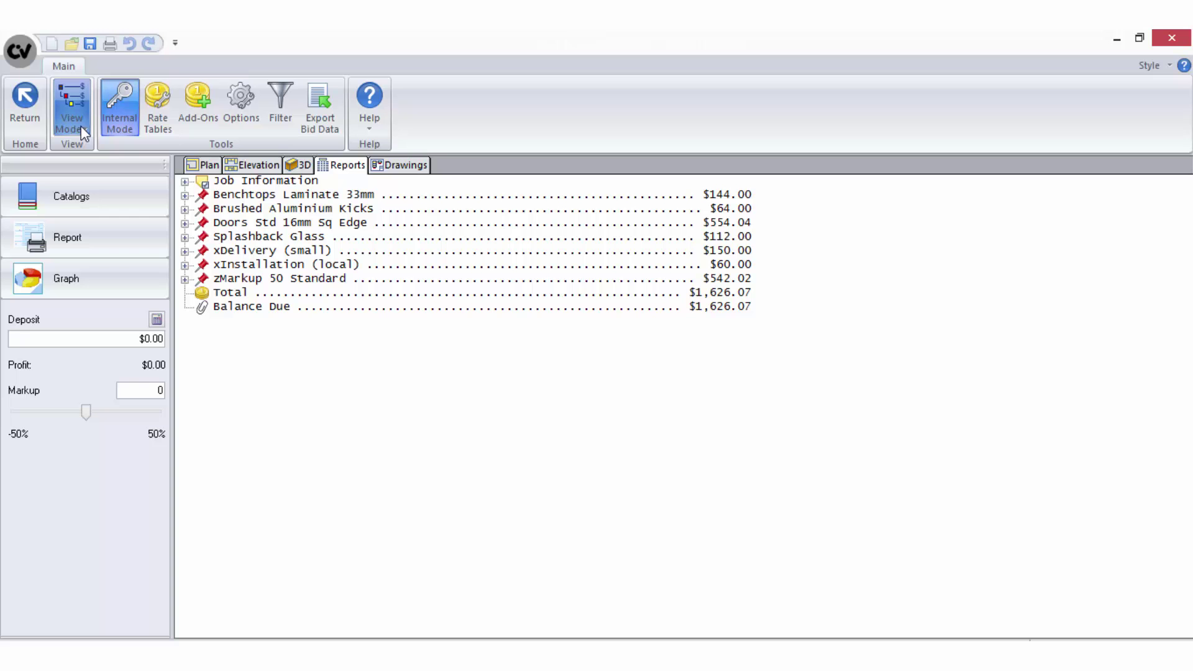
Switch the report to the Labor view using the Labor Fully Assembled scheme.
{"action": "left_click", "coordinate": [79, 124]}
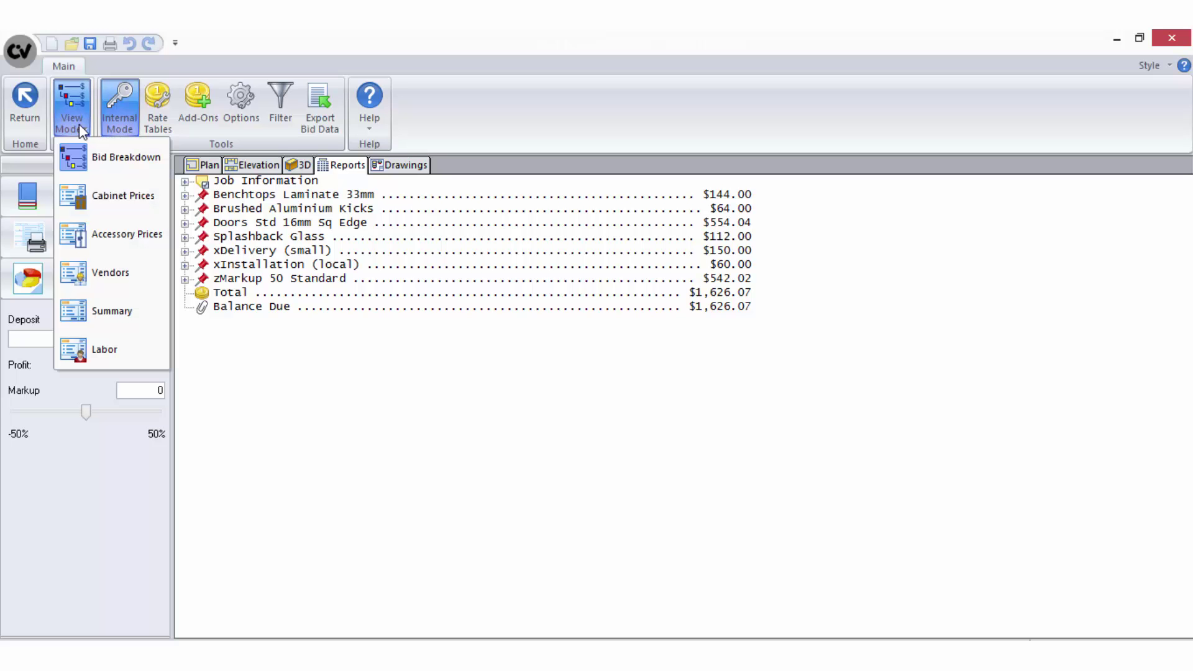
{"action": "left_click", "coordinate": [106, 352]}
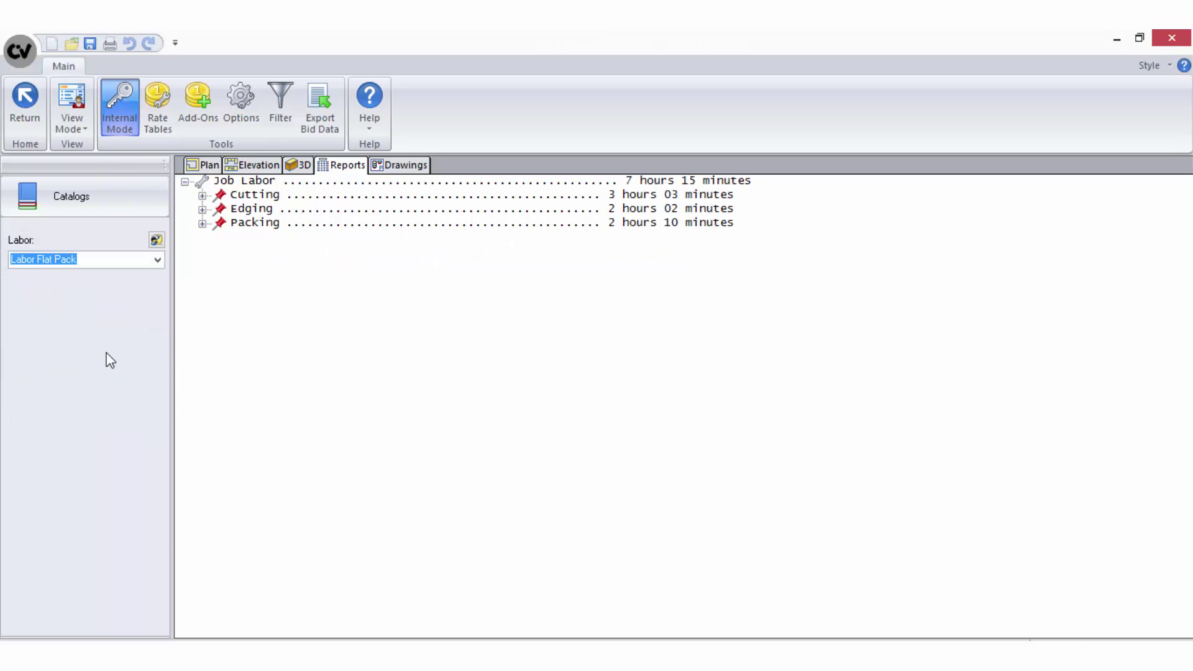
{"action": "left_click", "coordinate": [156, 259]}
{"action": "left_click", "coordinate": [146, 285]}
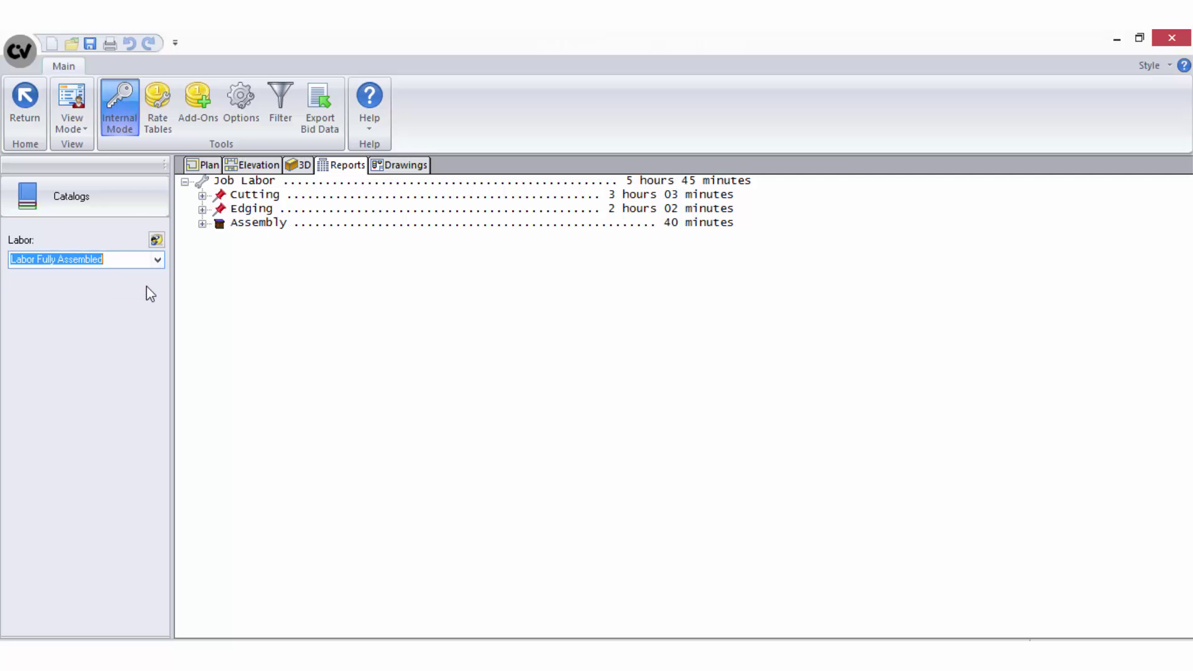
Inspect the Labor Fully Assembled scheme's Cutting row, leaving its Per Part method unchanged.
{"action": "left_click", "coordinate": [156, 240]}
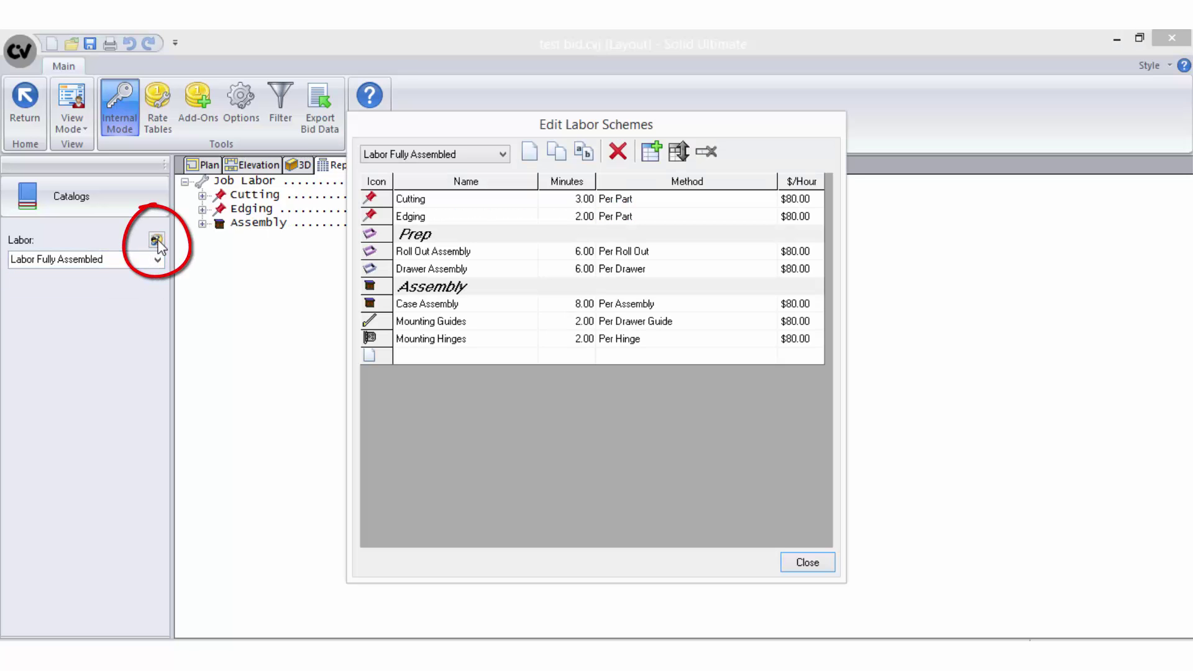
{"action": "left_click", "coordinate": [501, 154]}
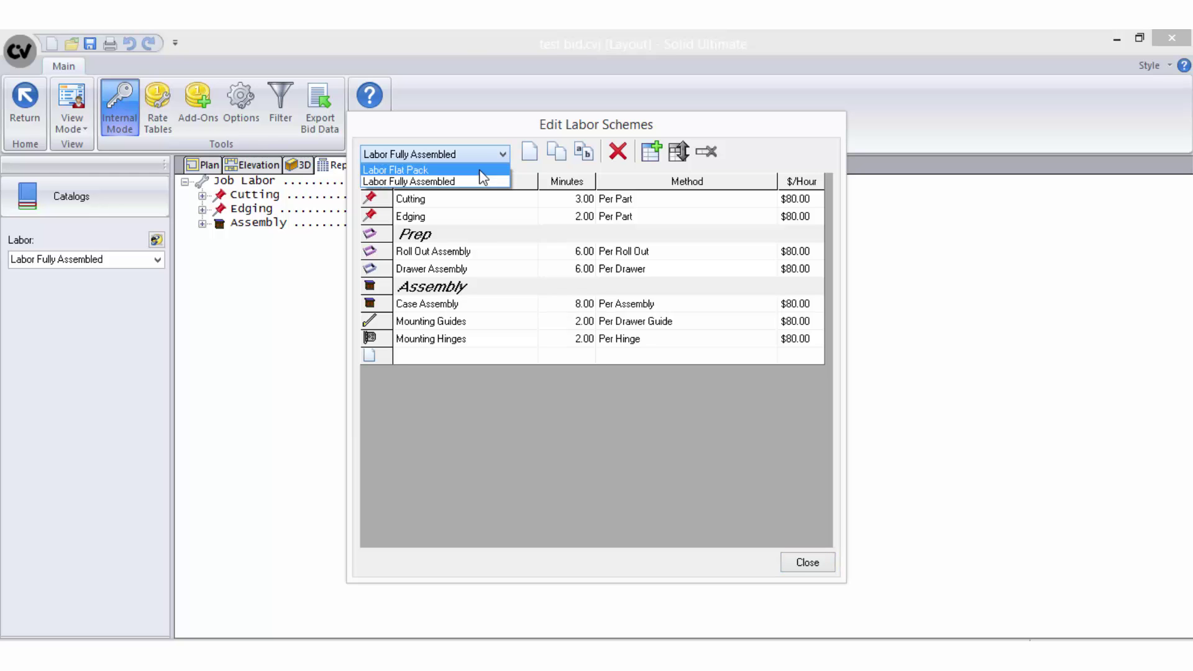
{"action": "left_click", "coordinate": [477, 180]}
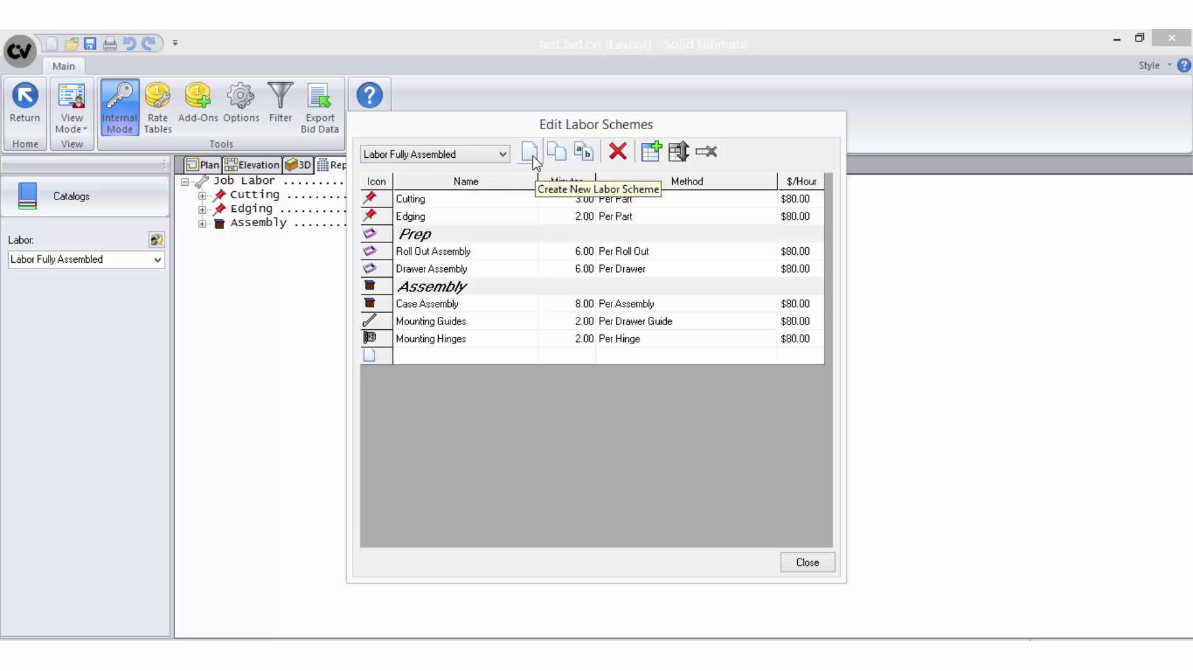
{"action": "left_click", "coordinate": [651, 200]}
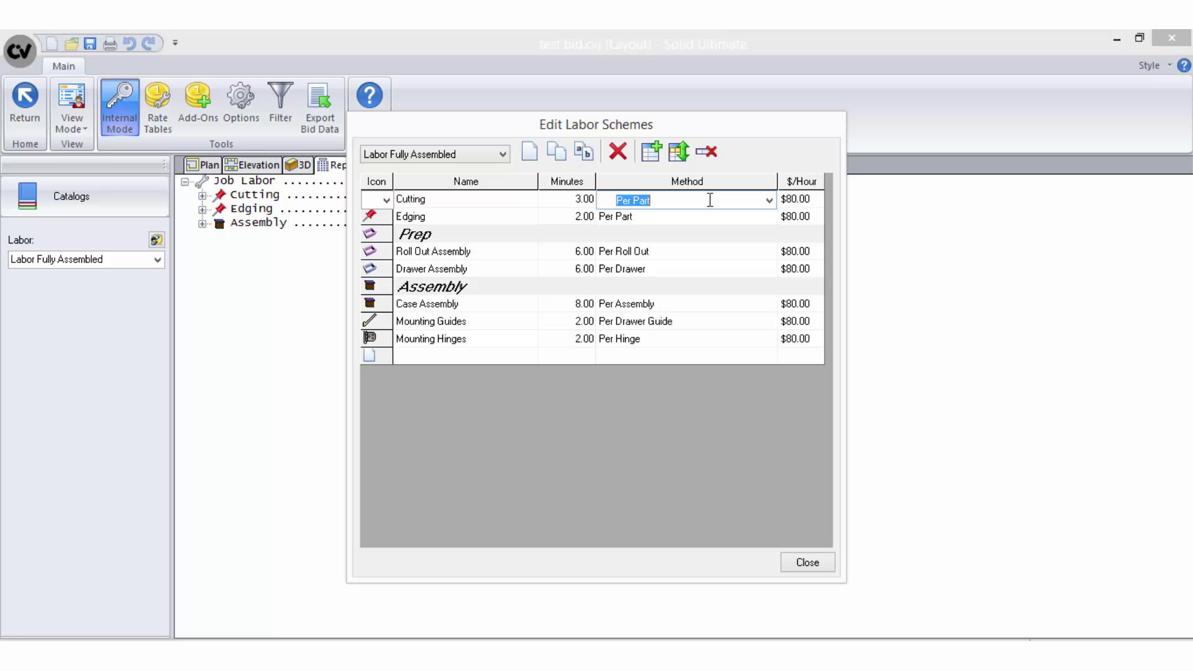
{"action": "left_click", "coordinate": [769, 200]}
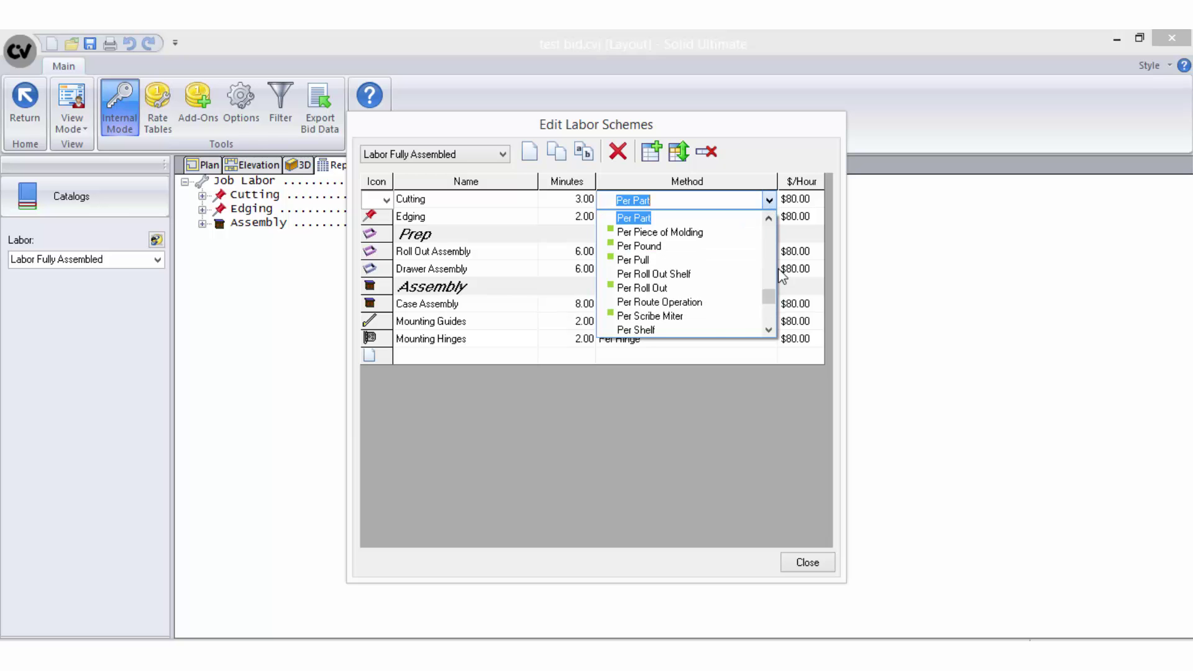
{"action": "left_click_drag", "start_coordinate": [769, 297], "coordinate": [774, 322]}
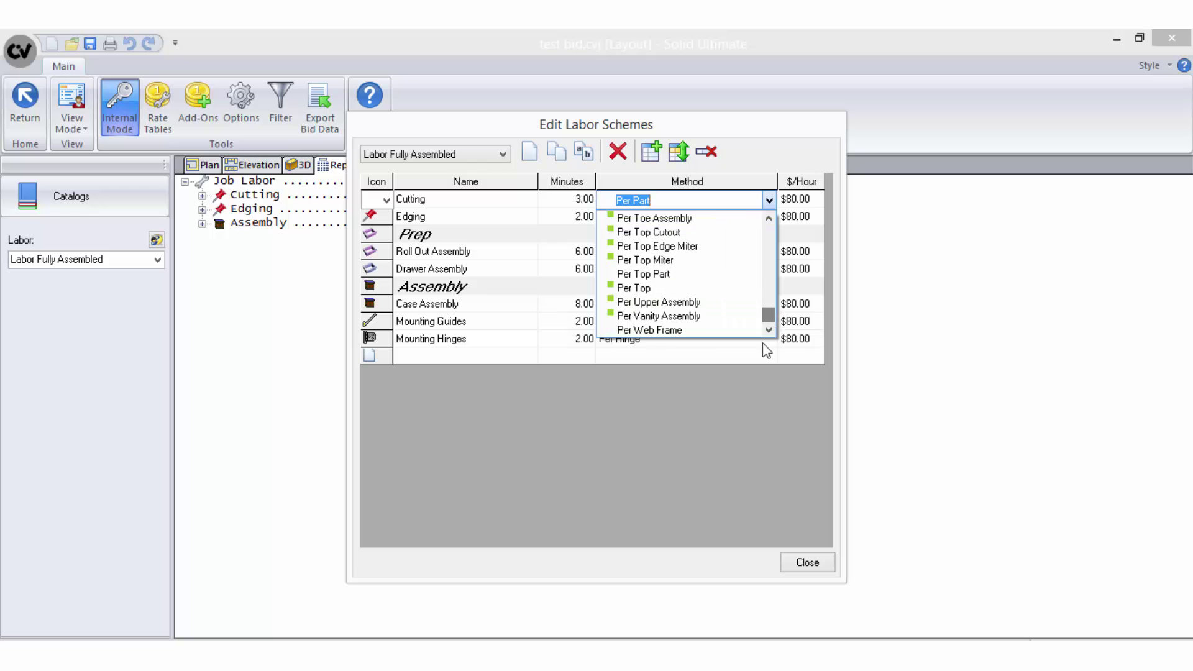
{"action": "left_click", "coordinate": [751, 386]}
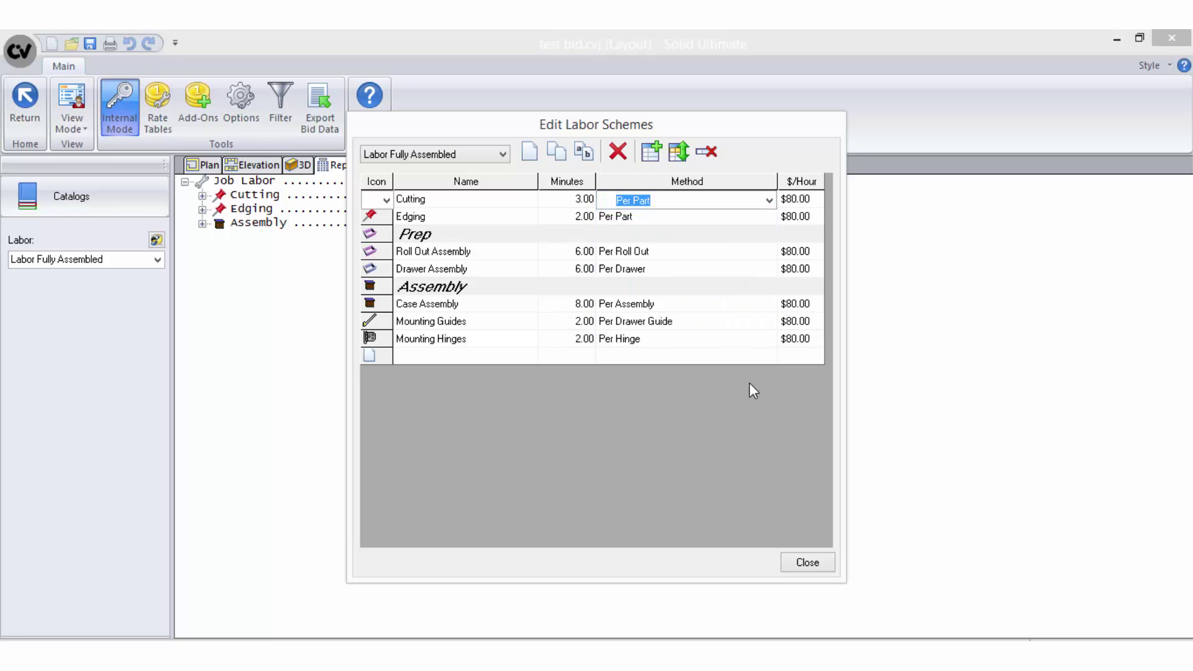
{"action": "left_click", "coordinate": [565, 197]}
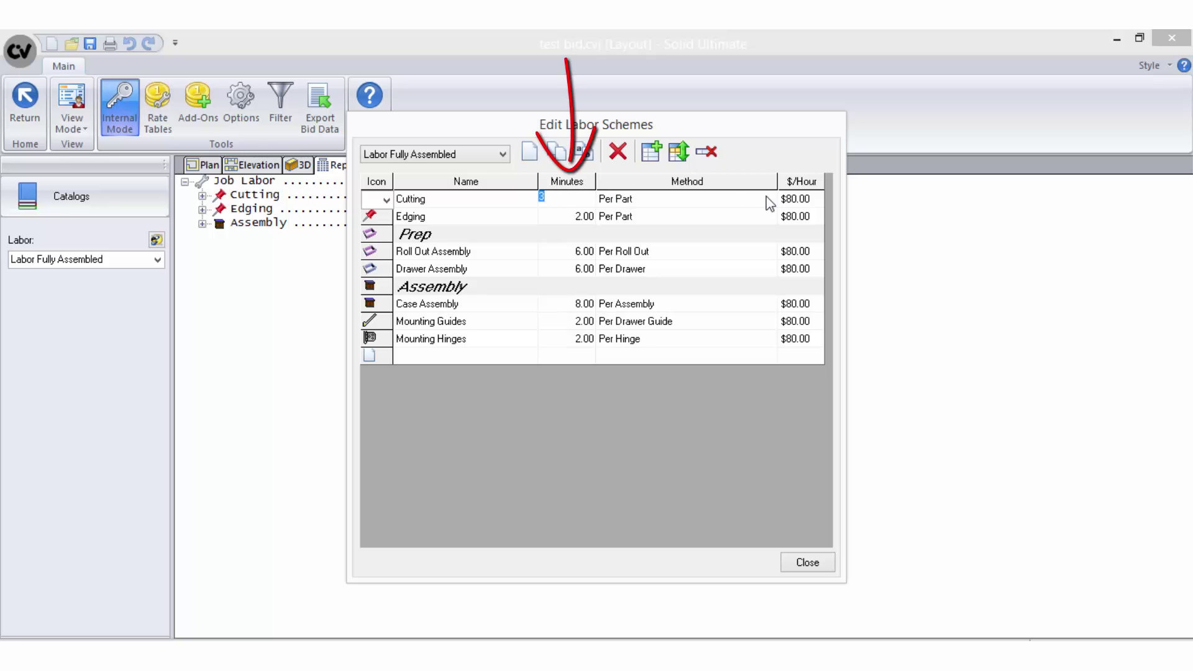
{"action": "left_click", "coordinate": [802, 198]}
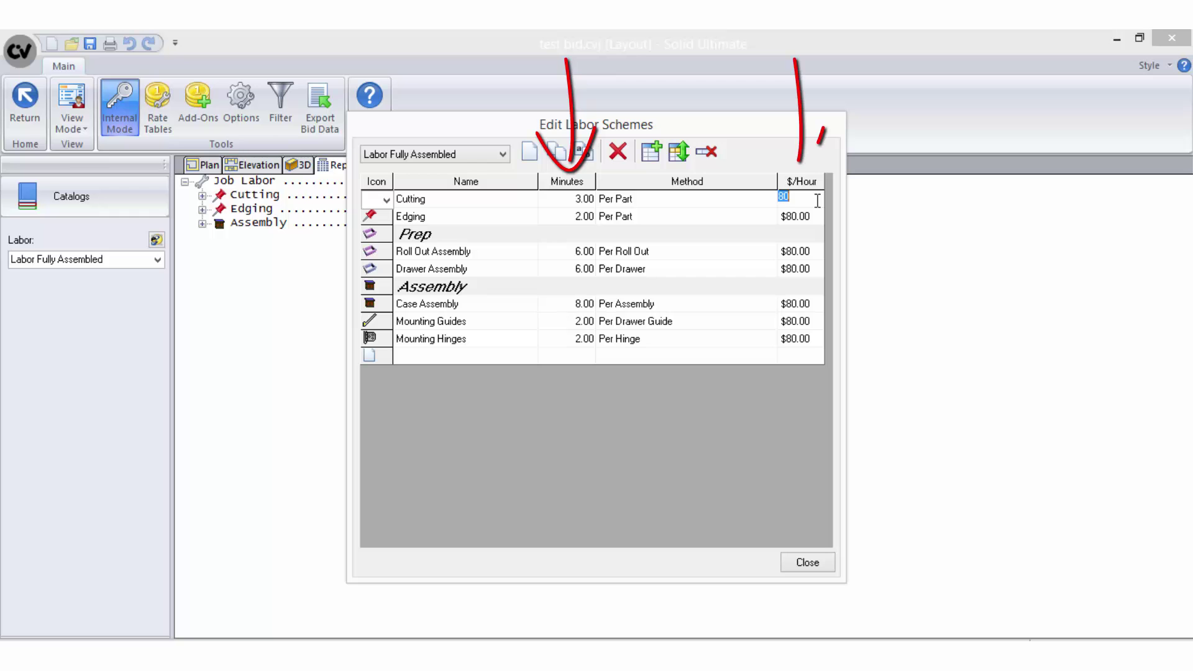
{"action": "left_click", "coordinate": [808, 562]}
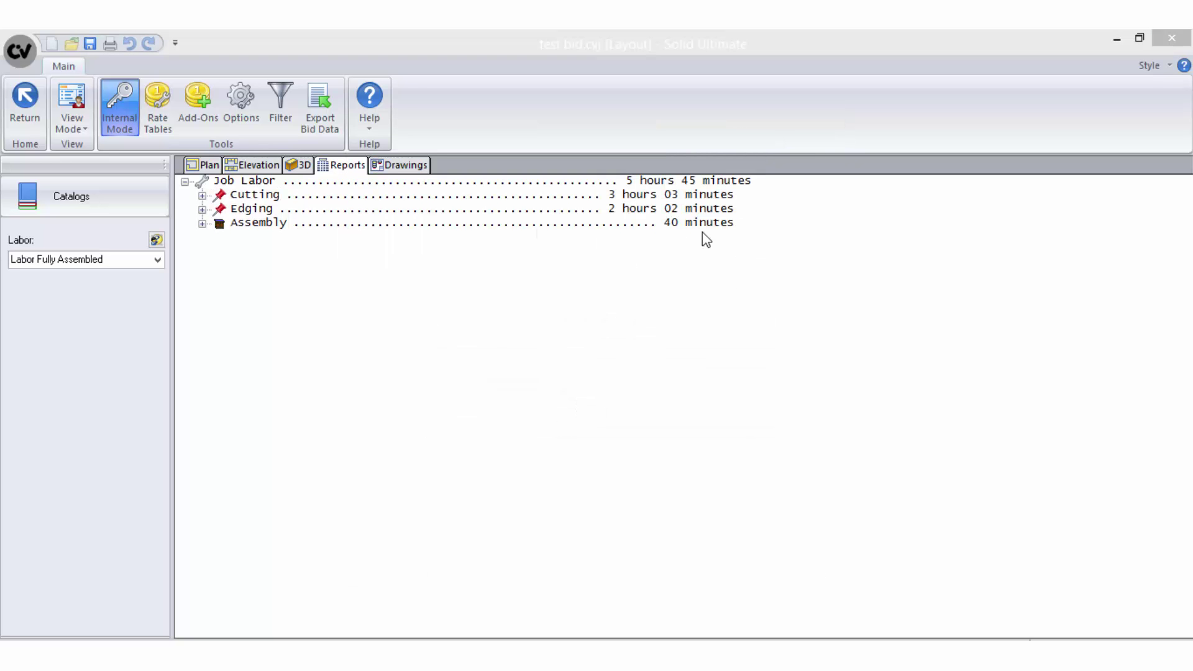
Return to the bid breakdown report and open setup for the Doors Std 16mm Sq Edge table.
{"action": "left_click", "coordinate": [69, 129]}
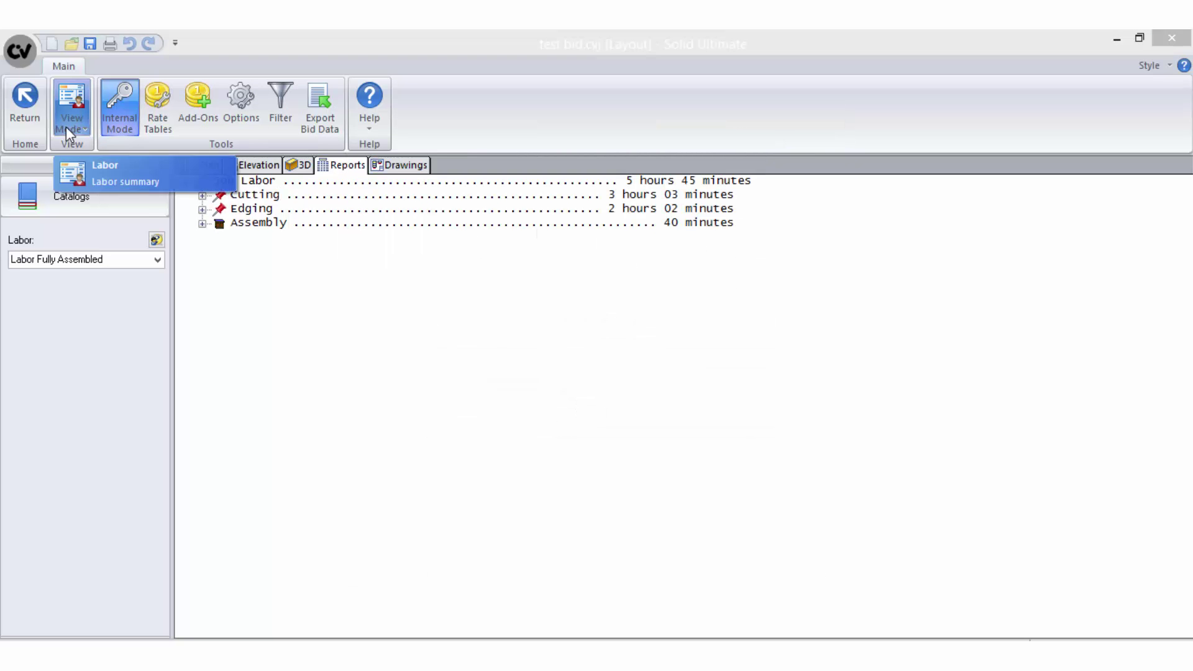
{"action": "left_click", "coordinate": [92, 155]}
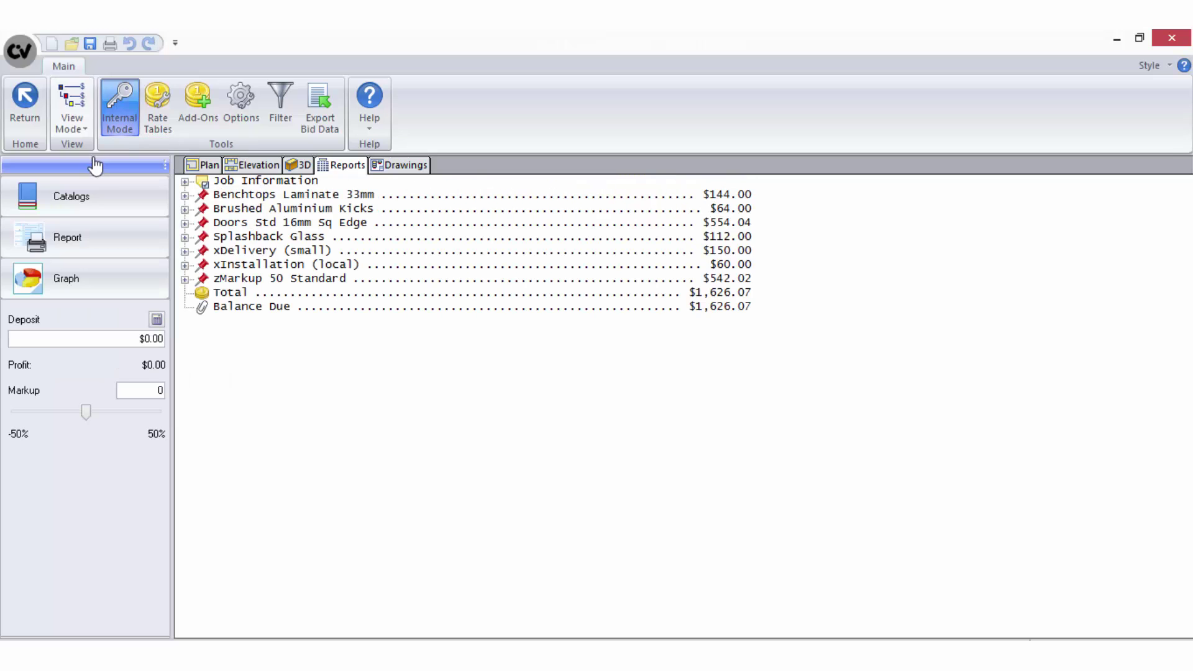
{"action": "left_click", "coordinate": [165, 120]}
{"action": "left_click", "coordinate": [581, 320]}
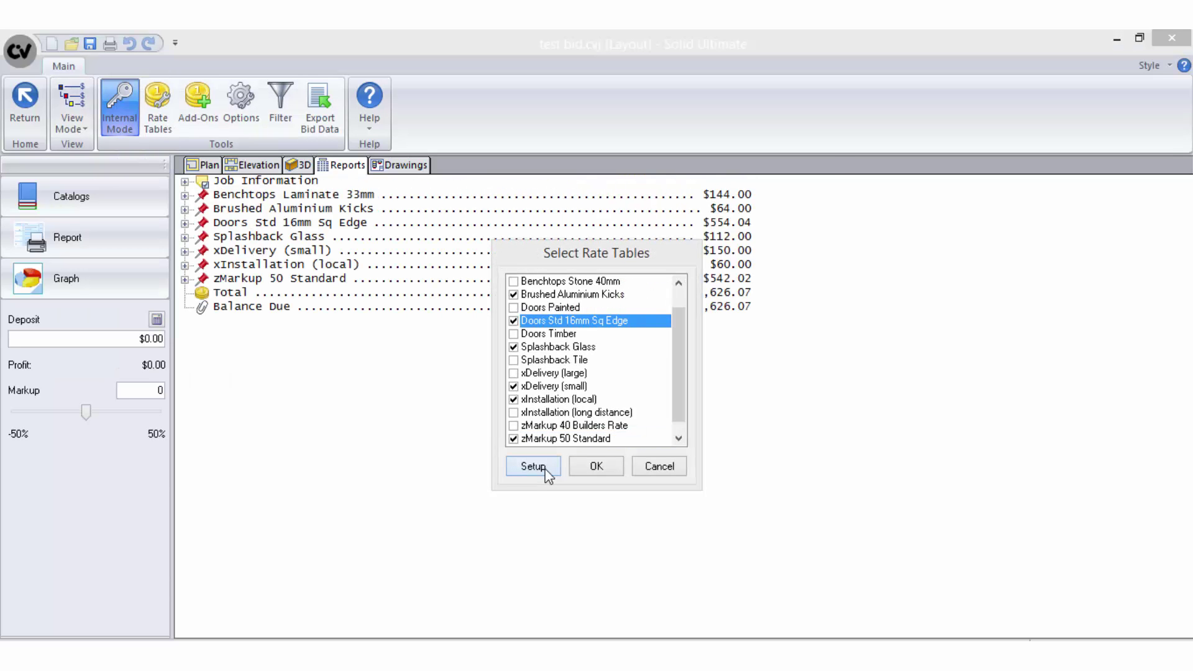
{"action": "left_click", "coordinate": [545, 469]}
Set the door Labour line's method to Labor Fully Assembled, apply it, and expand the door pricing.
{"action": "left_click", "coordinate": [674, 235]}
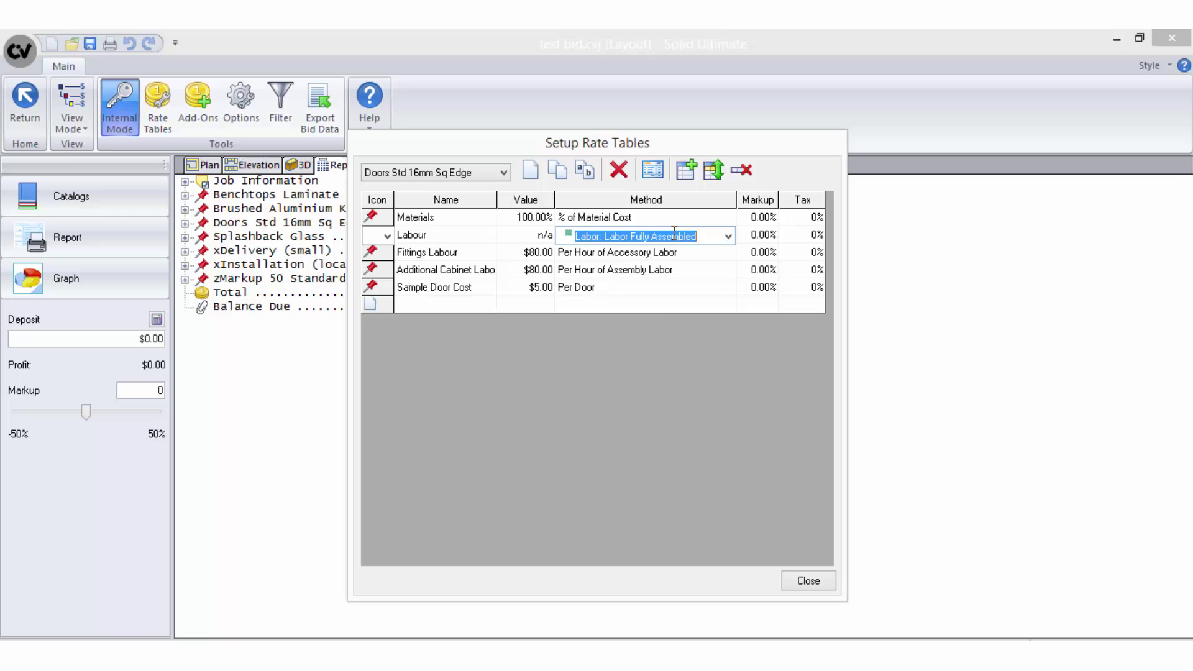
{"action": "left_click", "coordinate": [728, 235]}
{"action": "left_click", "coordinate": [727, 254]}
{"action": "left_click", "coordinate": [727, 254]}
{"action": "left_click", "coordinate": [727, 254]}
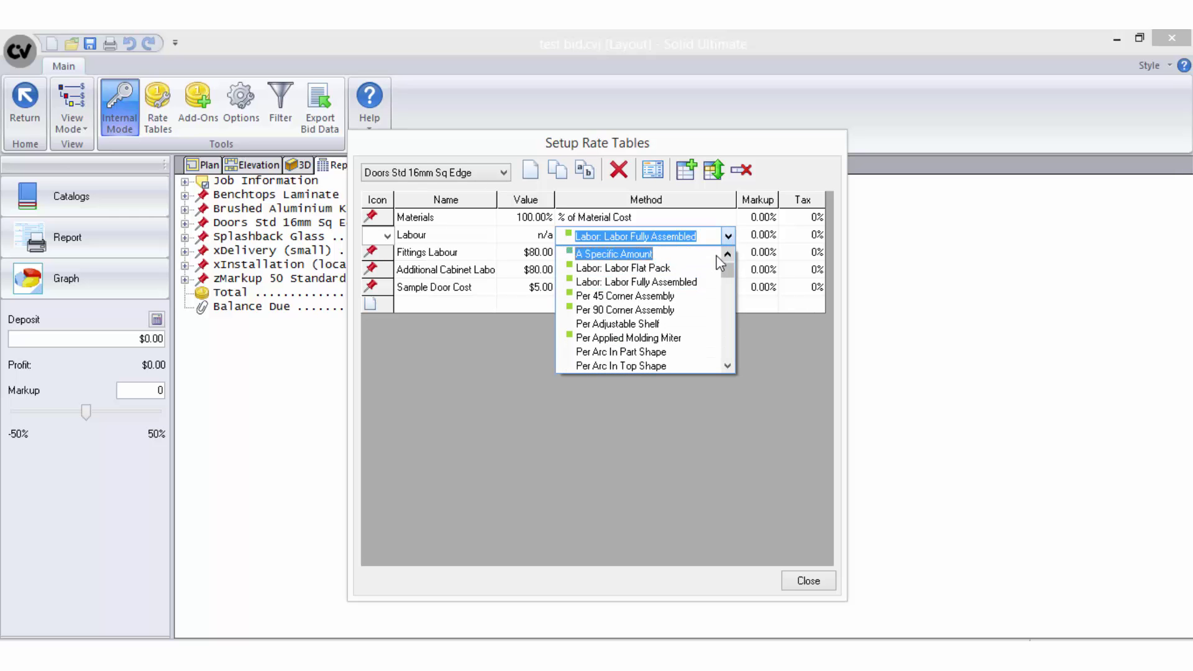
{"action": "left_click", "coordinate": [685, 281]}
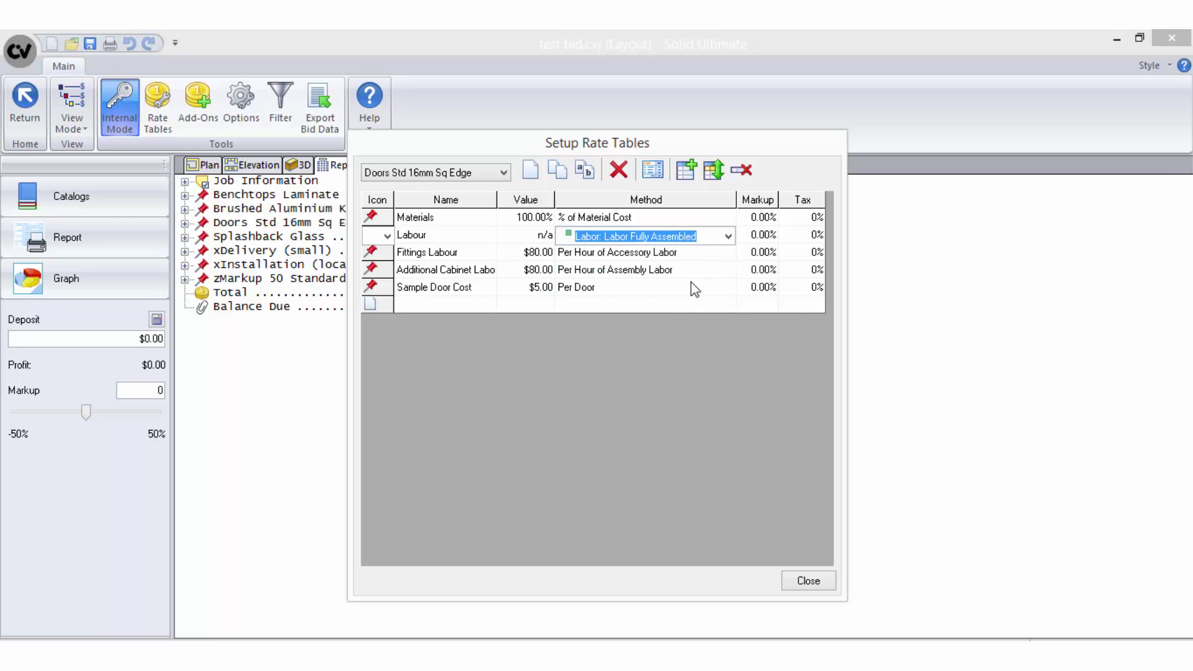
{"action": "left_click", "coordinate": [805, 580]}
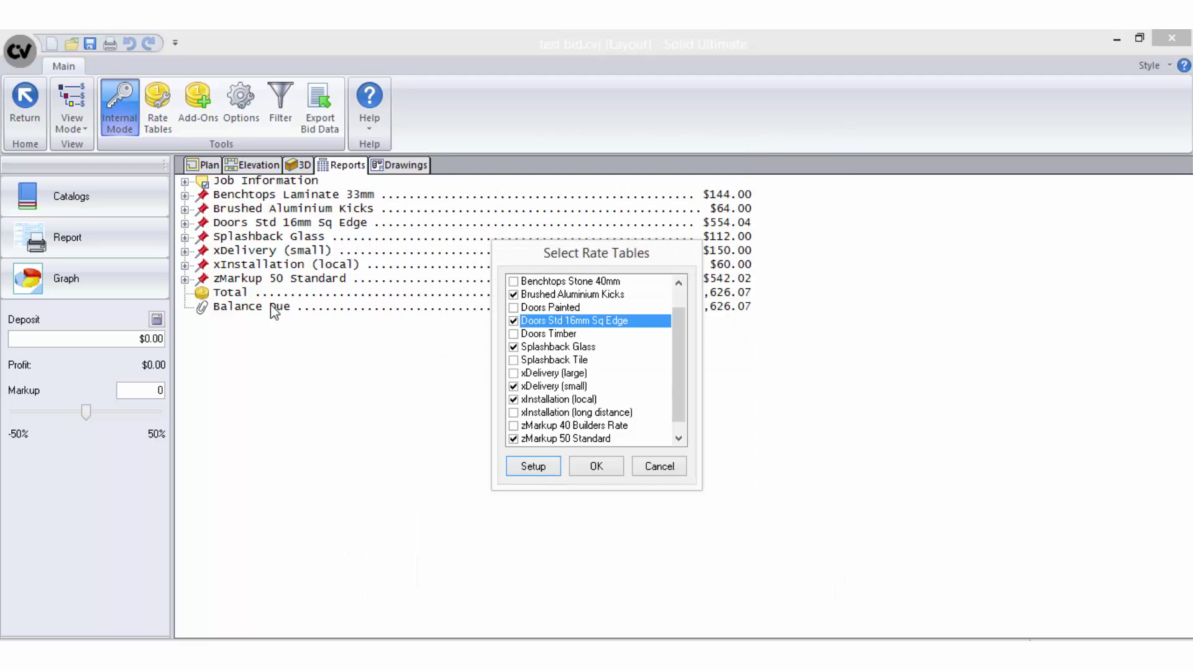
{"action": "left_click", "coordinate": [594, 464]}
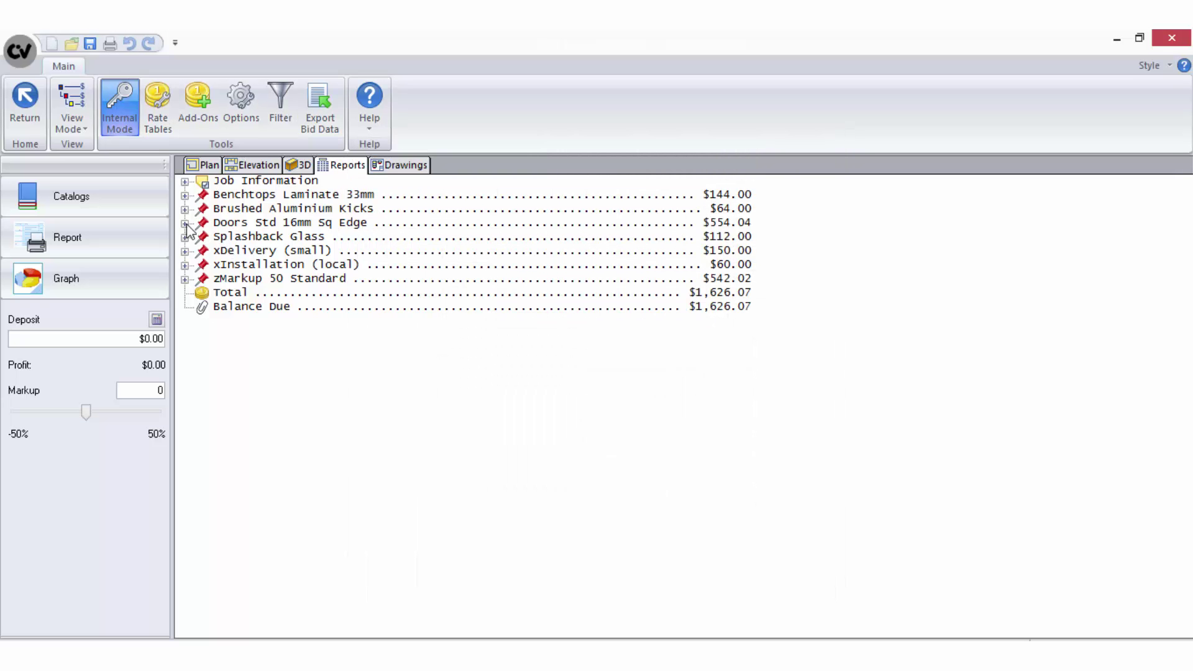
{"action": "left_click", "coordinate": [185, 223]}
Expand the door Labour breakdown, then view the full Wall 1 - Front elevation and its room properties.
{"action": "left_click", "coordinate": [202, 279]}
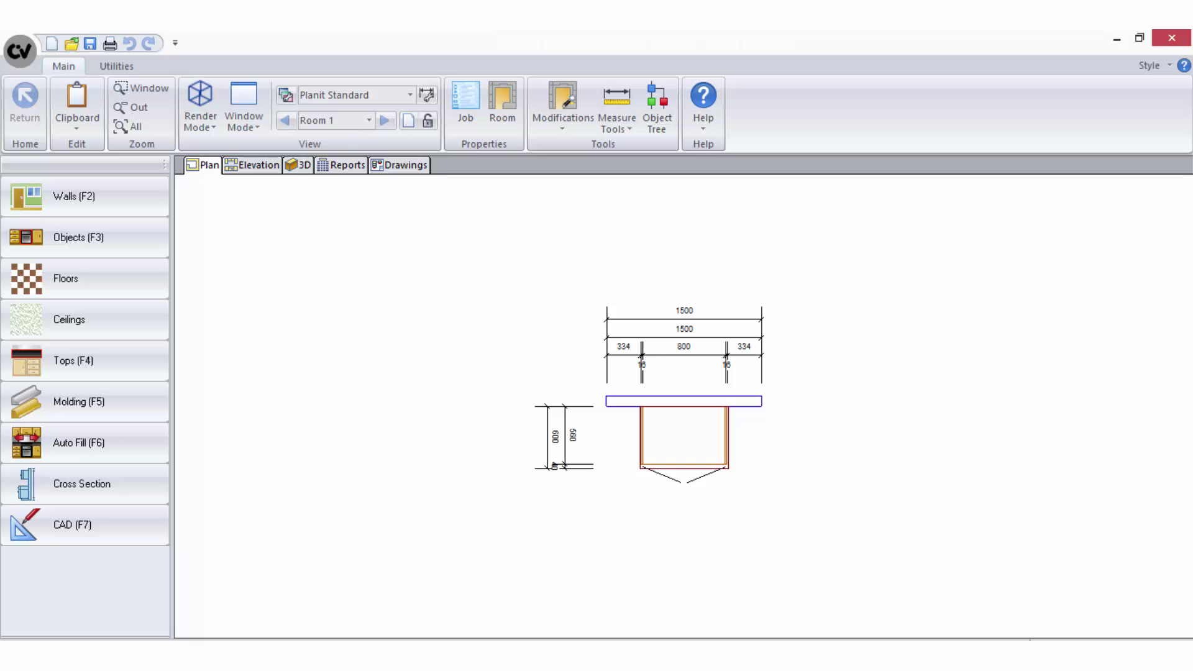
{"action": "left_click", "coordinate": [254, 164]}
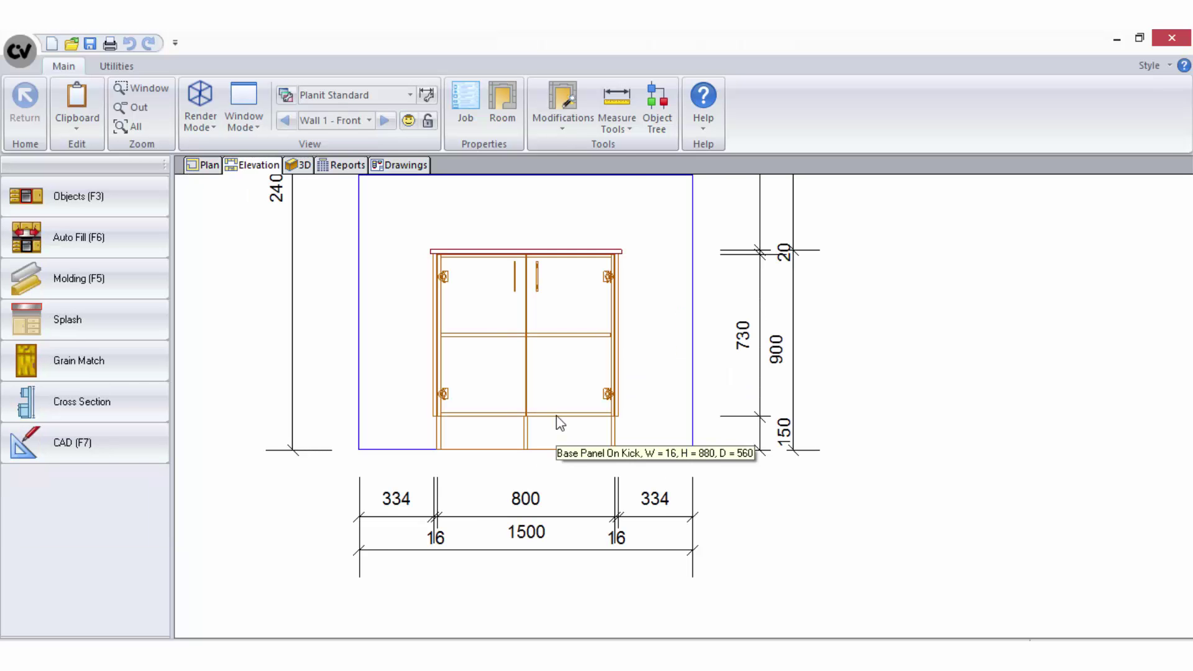
{"action": "scroll", "coordinate": [555, 422], "scroll_direction": "down", "scroll_amount": 2}
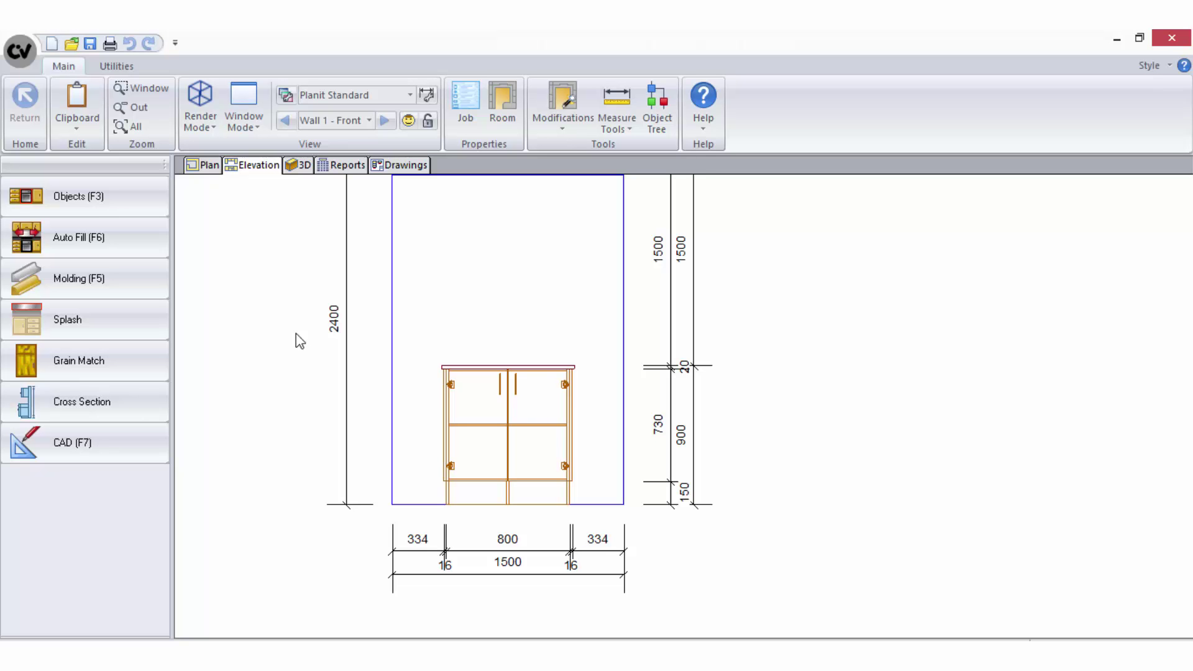
{"action": "left_click", "coordinate": [501, 125]}
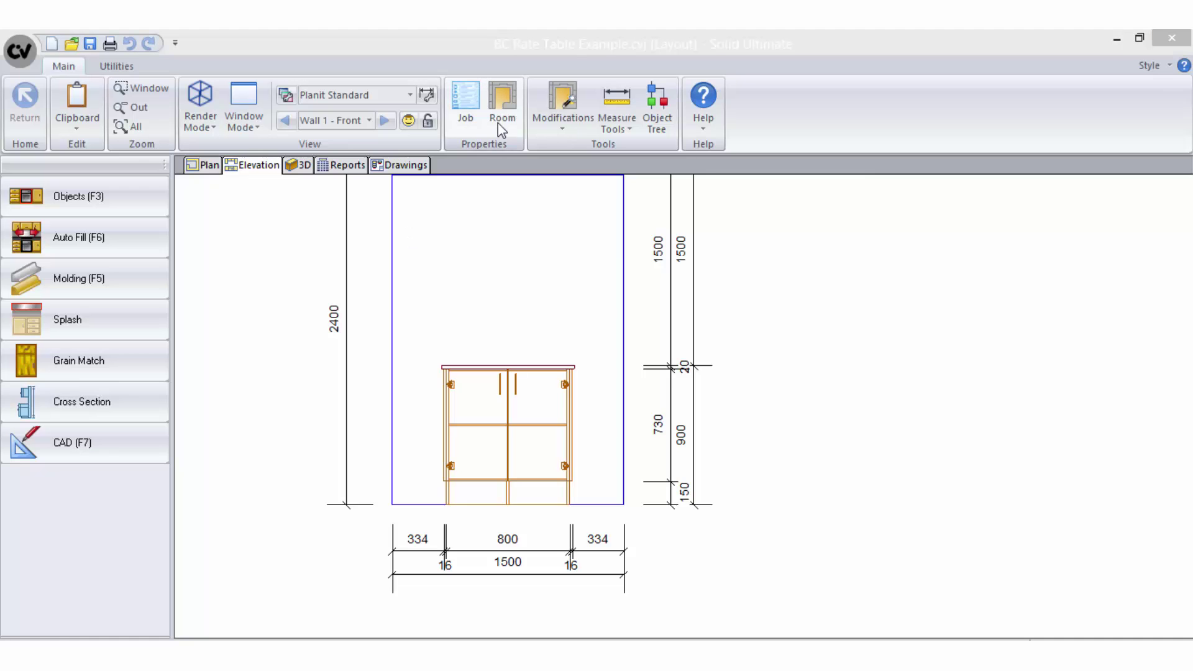
{"action": "left_click", "coordinate": [384, 258]}
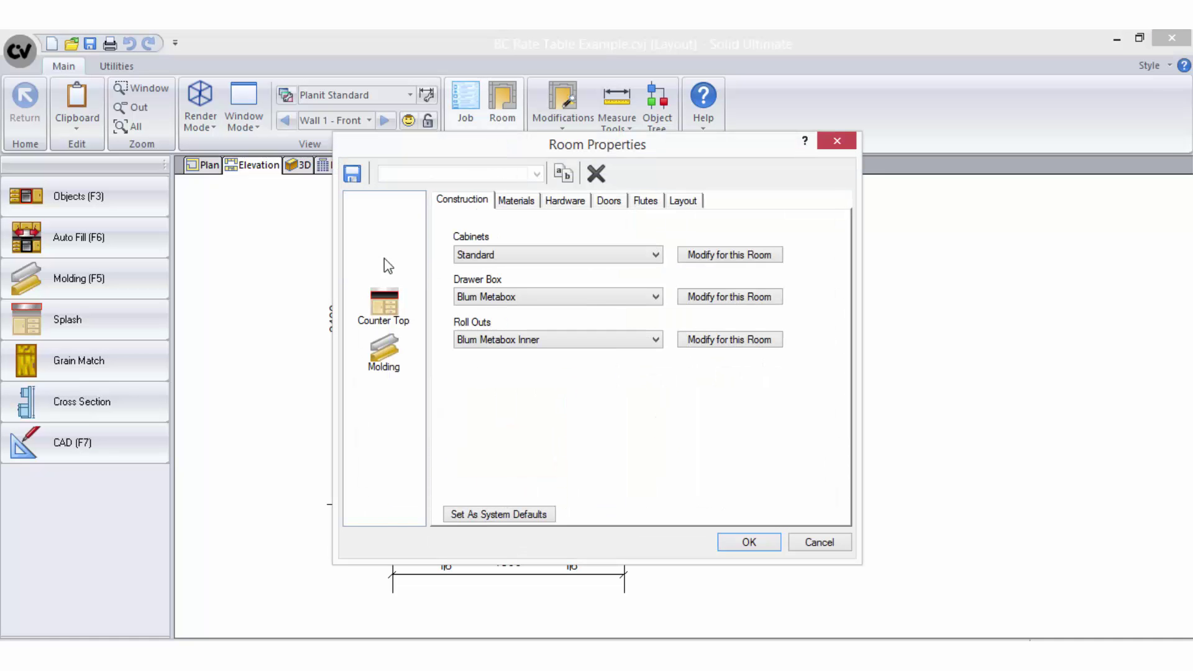
{"action": "left_click", "coordinate": [519, 200]}
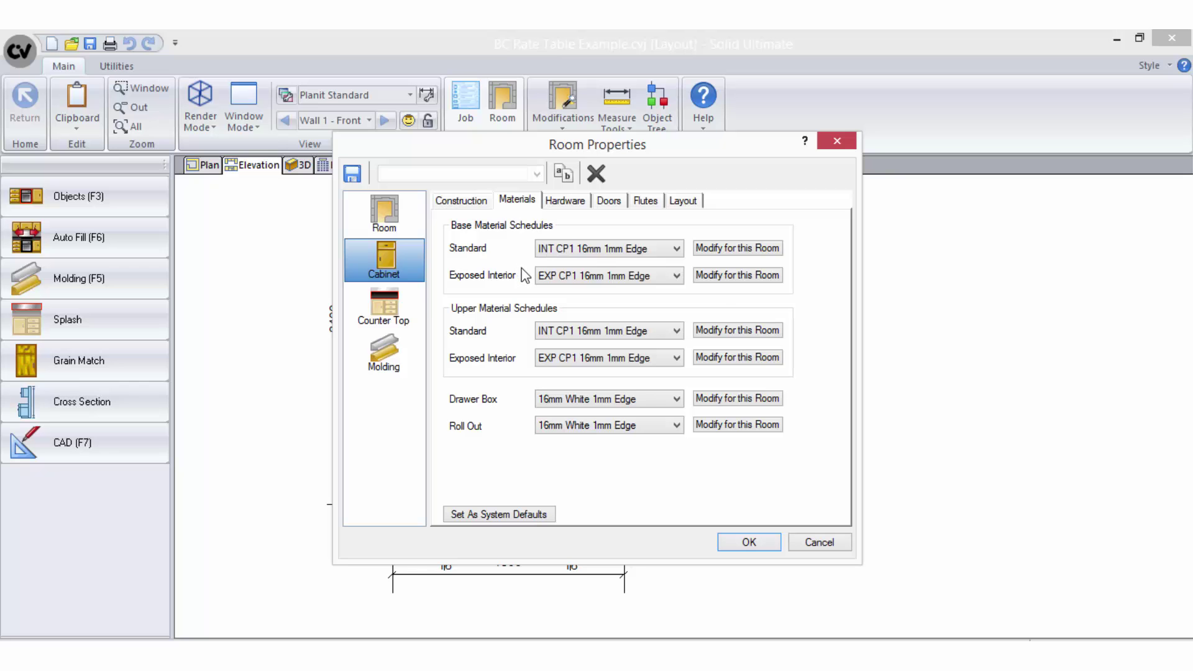
{"action": "left_click", "coordinate": [612, 201]}
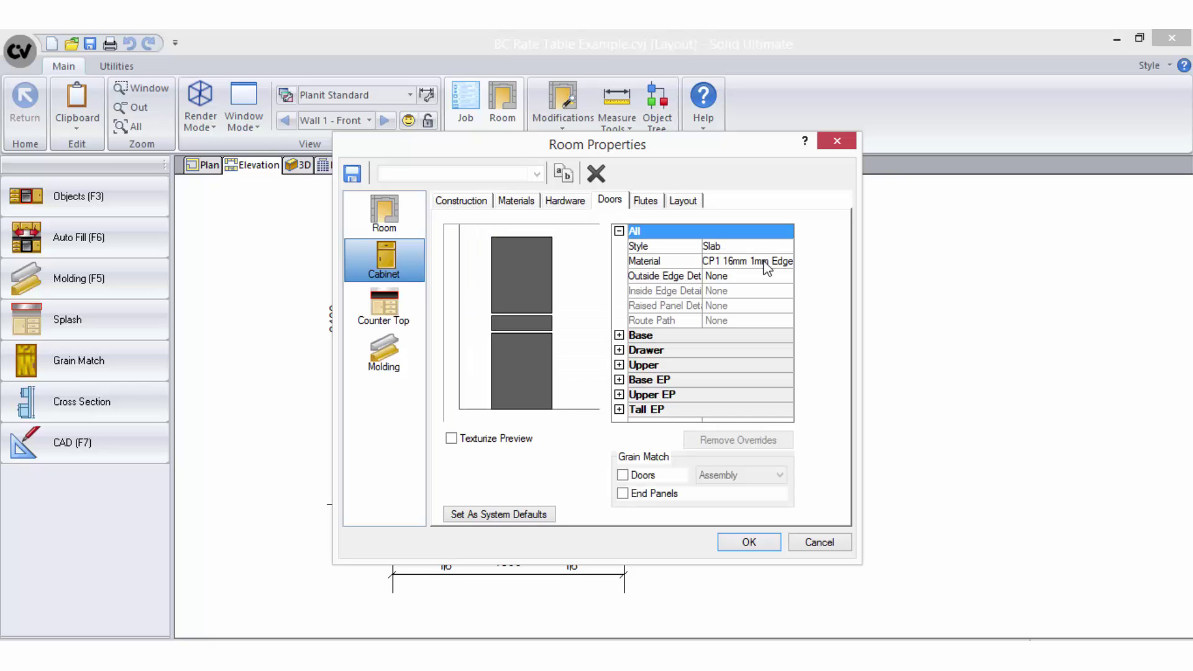
{"action": "left_click", "coordinate": [562, 202]}
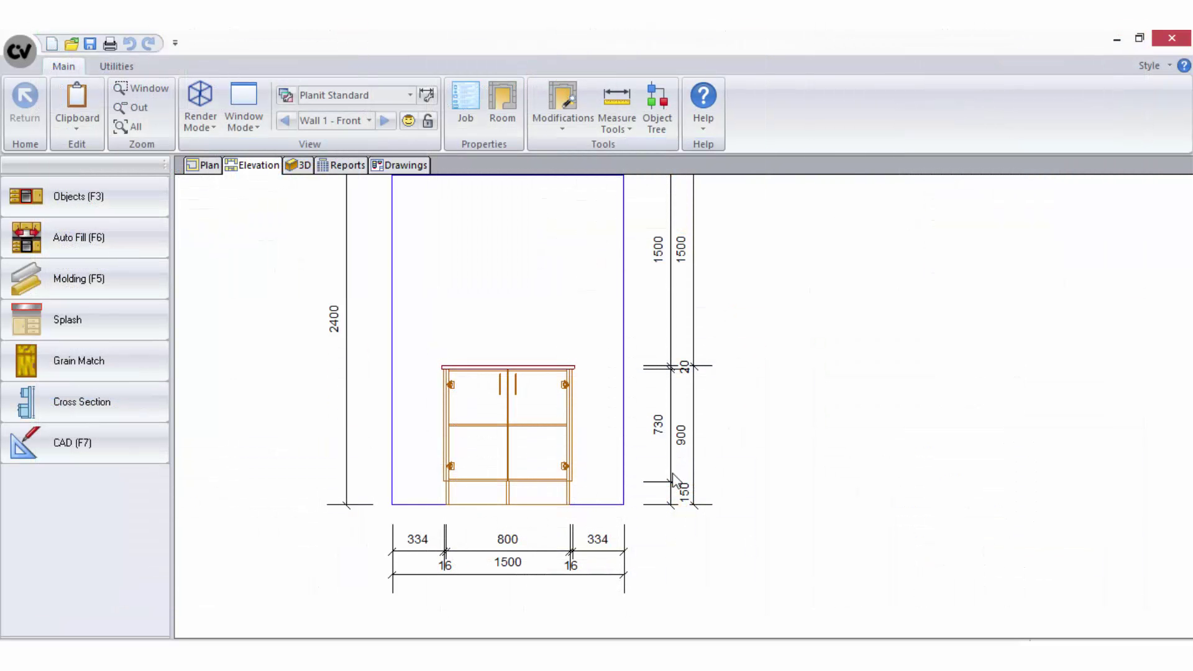
Open the Bid Centre report from Reports and bring up its empty Select Rate Tables list.
{"action": "left_click", "coordinate": [334, 167]}
{"action": "left_click", "coordinate": [107, 245]}
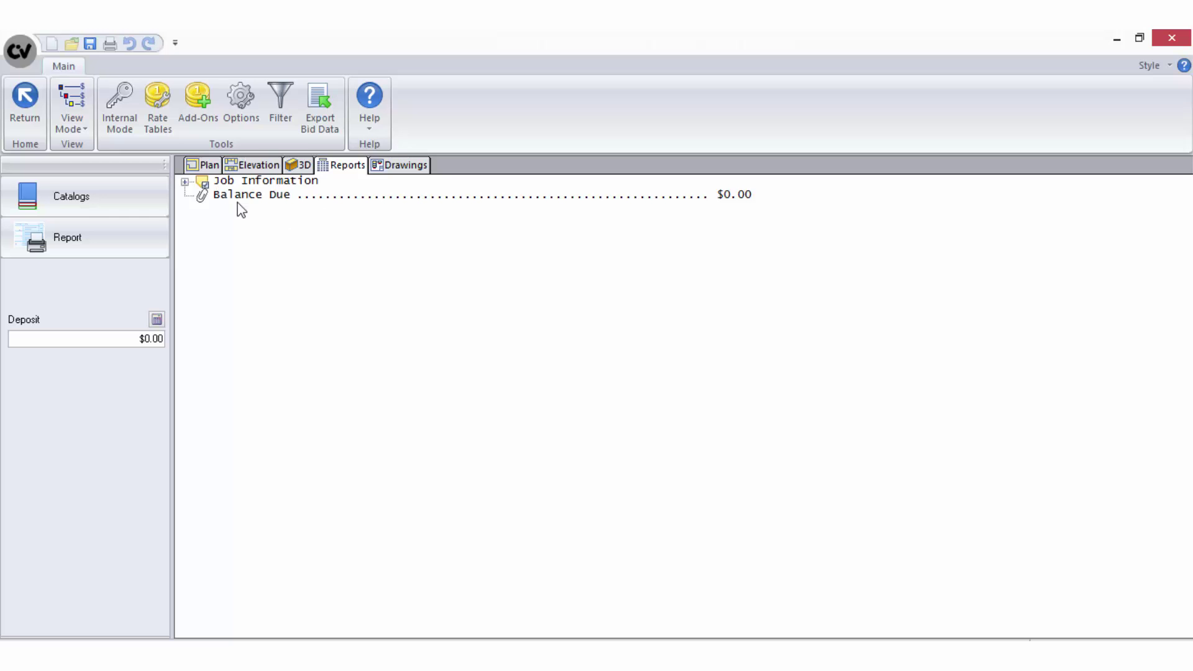
{"action": "left_click", "coordinate": [155, 122]}
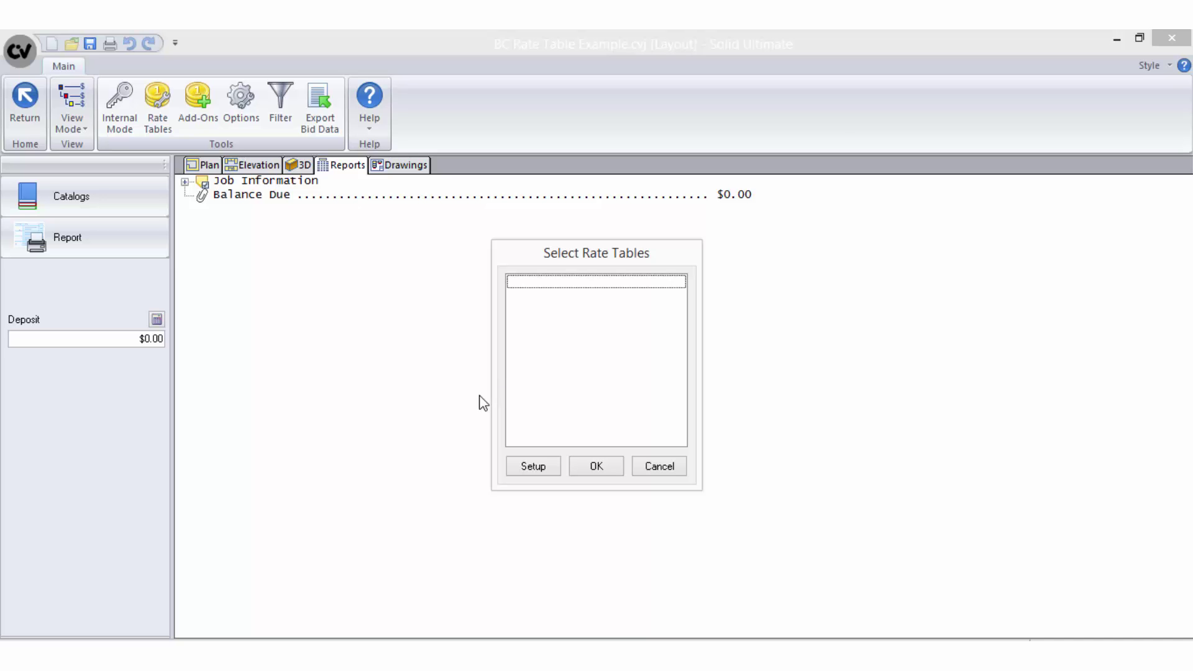
Create a new rate table named 'Std Doors and Panels'.
{"action": "left_click", "coordinate": [533, 468]}
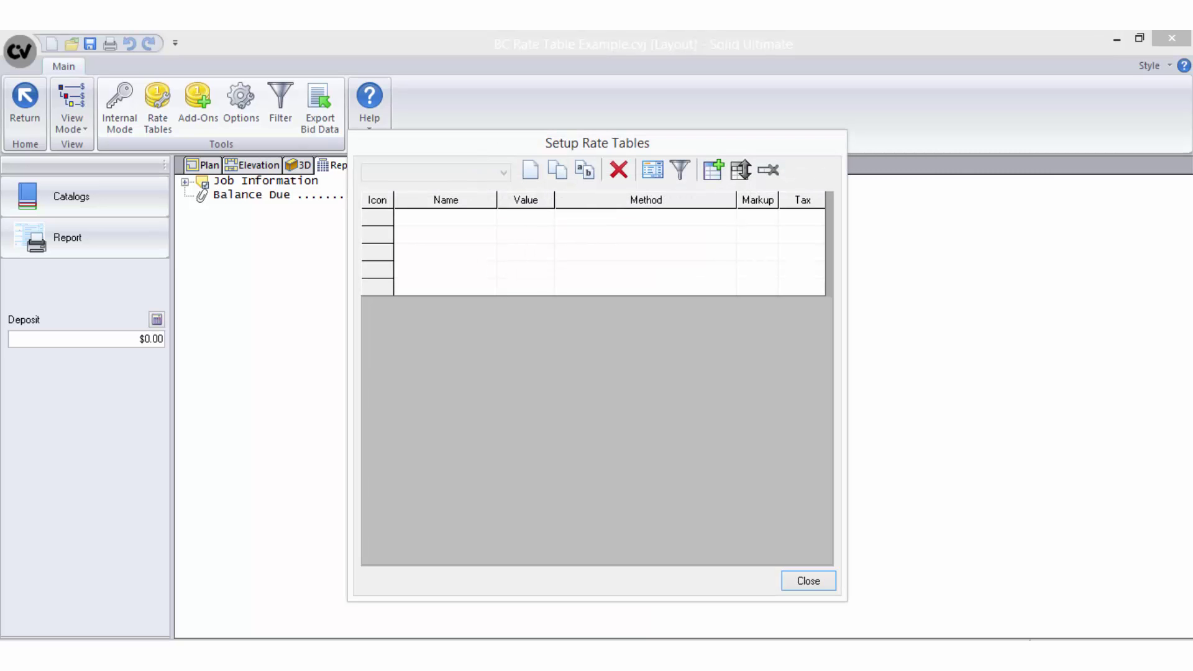
{"action": "left_click", "coordinate": [529, 172]}
{"action": "type", "text": "S"}
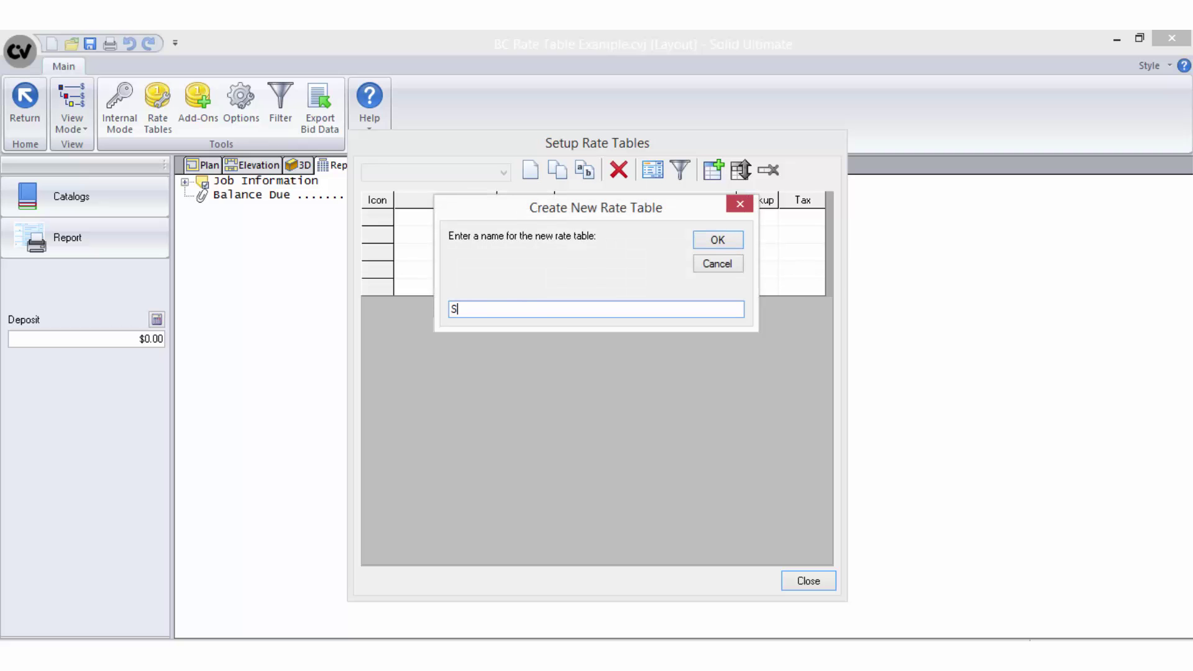
{"action": "type", "text": "td Doors and Panels"}
{"action": "left_click", "coordinate": [718, 240]}
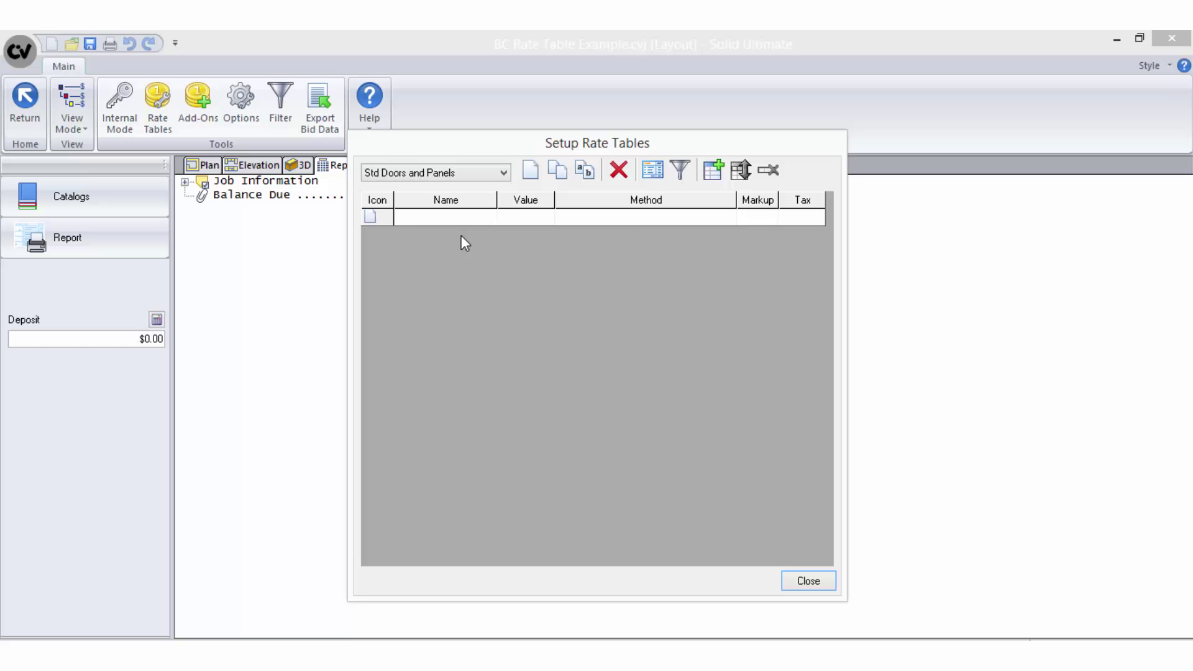
Add a Material Cost line priced at 100% of material cost, then close setup.
{"action": "left_click", "coordinate": [631, 216]}
{"action": "type", "text": "Material Cost"}
{"action": "key", "text": "Return"}
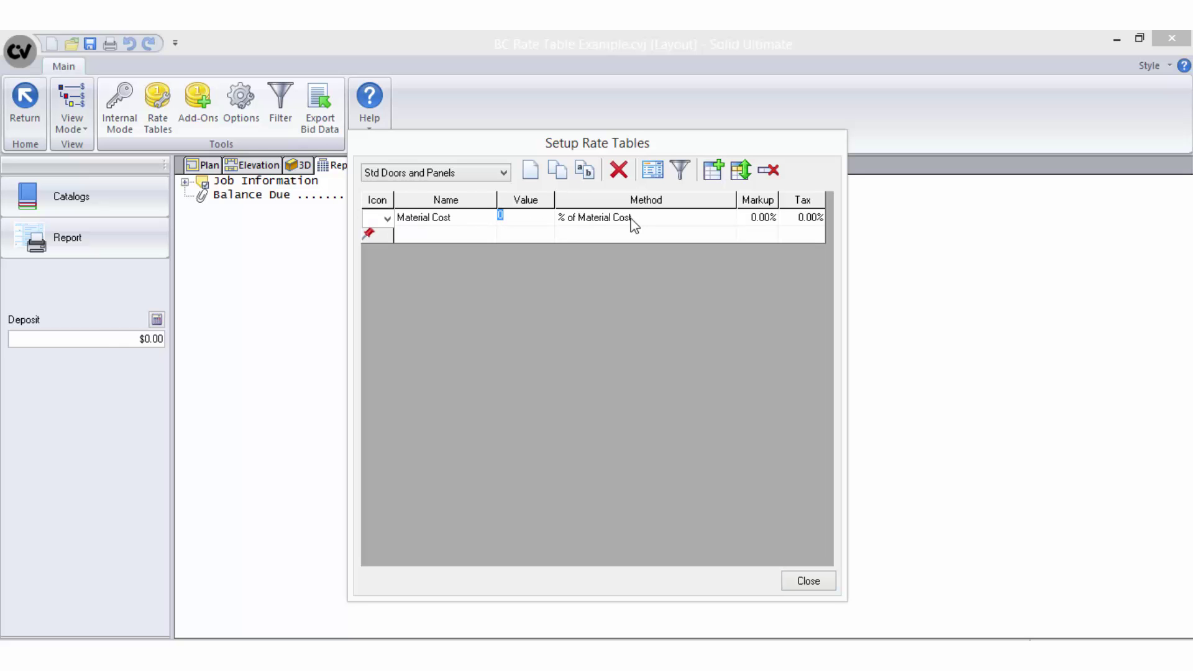
{"action": "left_click", "coordinate": [667, 220]}
{"action": "left_click", "coordinate": [728, 220]}
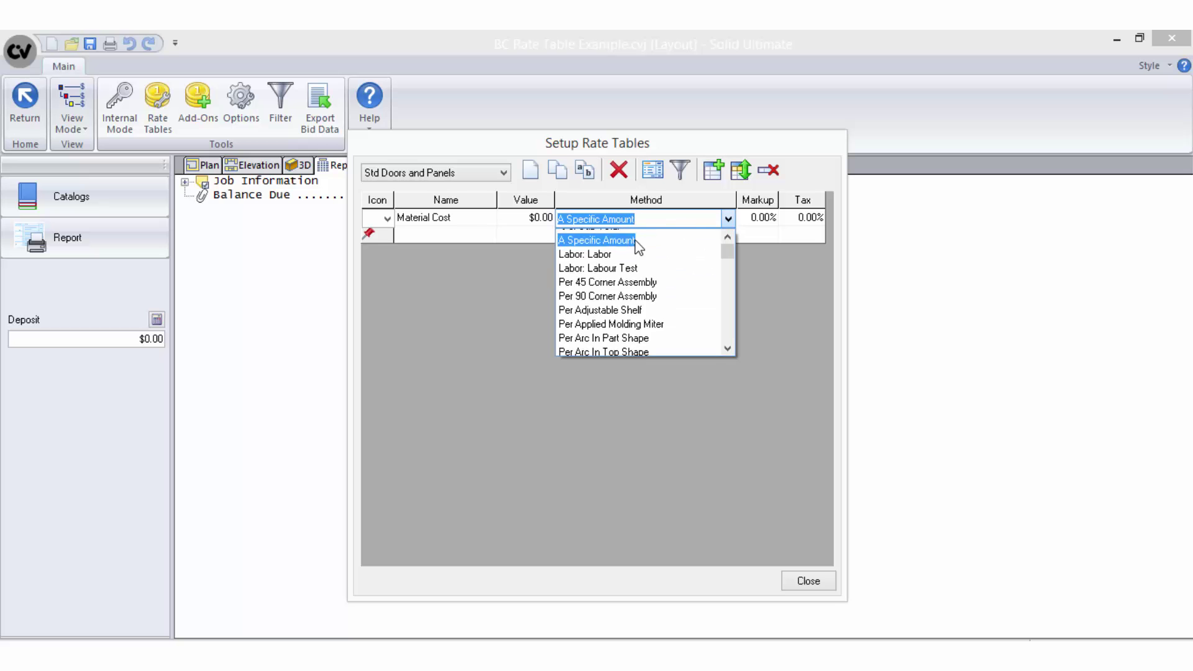
{"action": "left_click", "coordinate": [595, 237]}
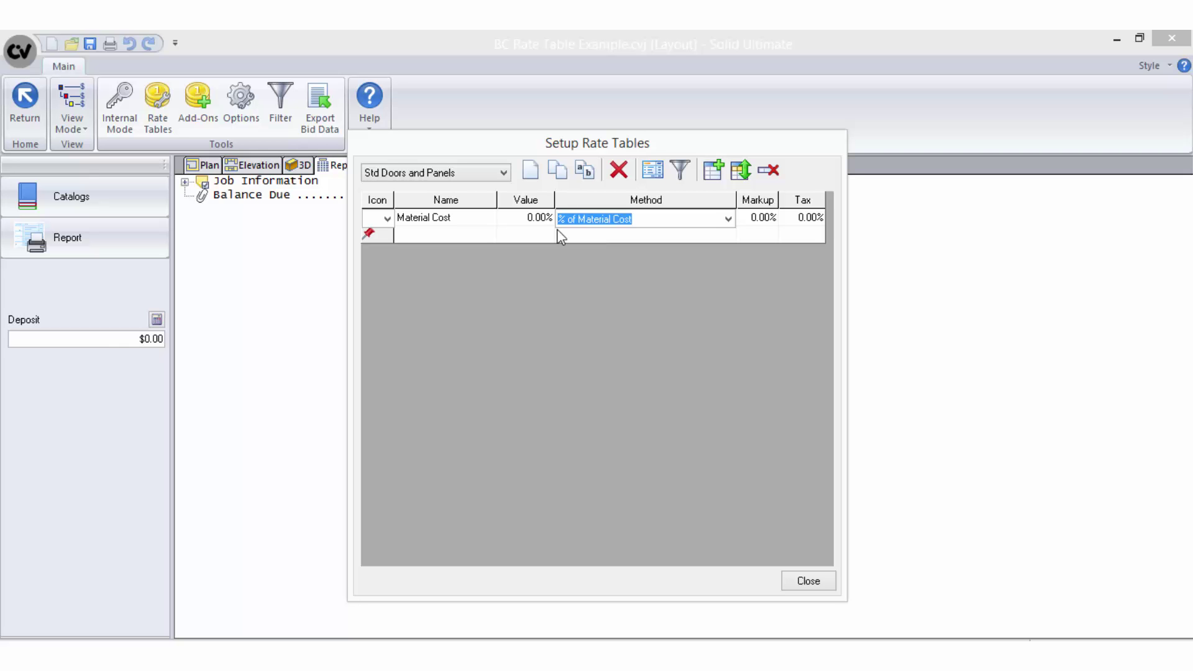
{"action": "left_click", "coordinate": [527, 220]}
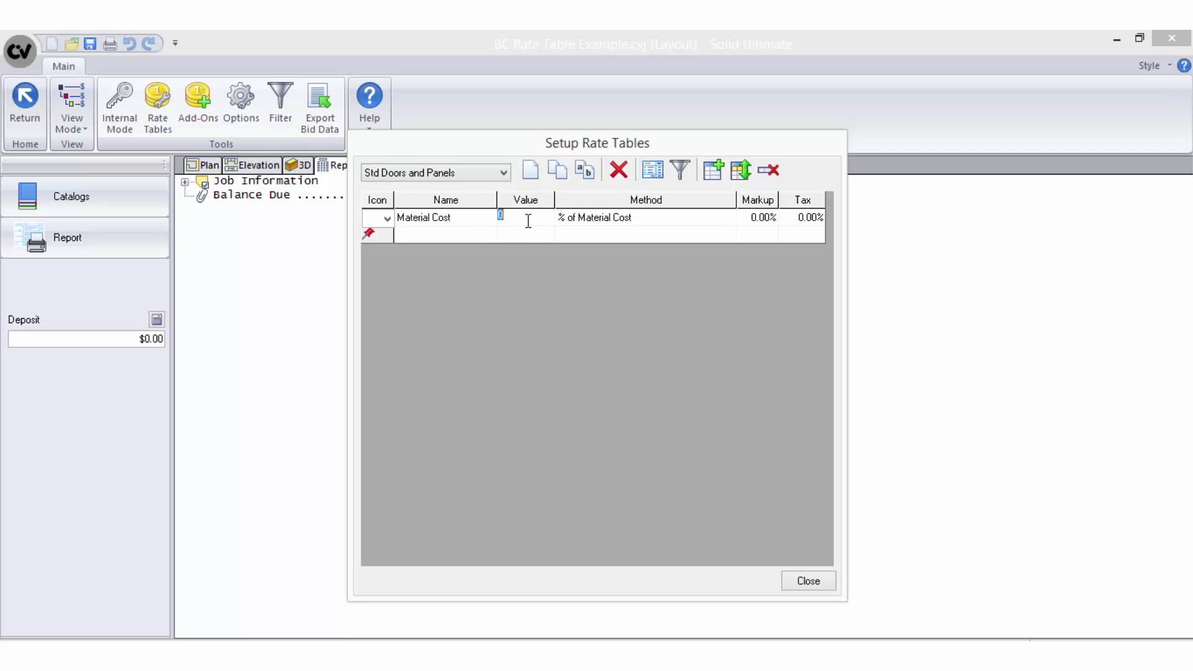
{"action": "type", "text": "100"}
{"action": "left_click", "coordinate": [479, 235]}
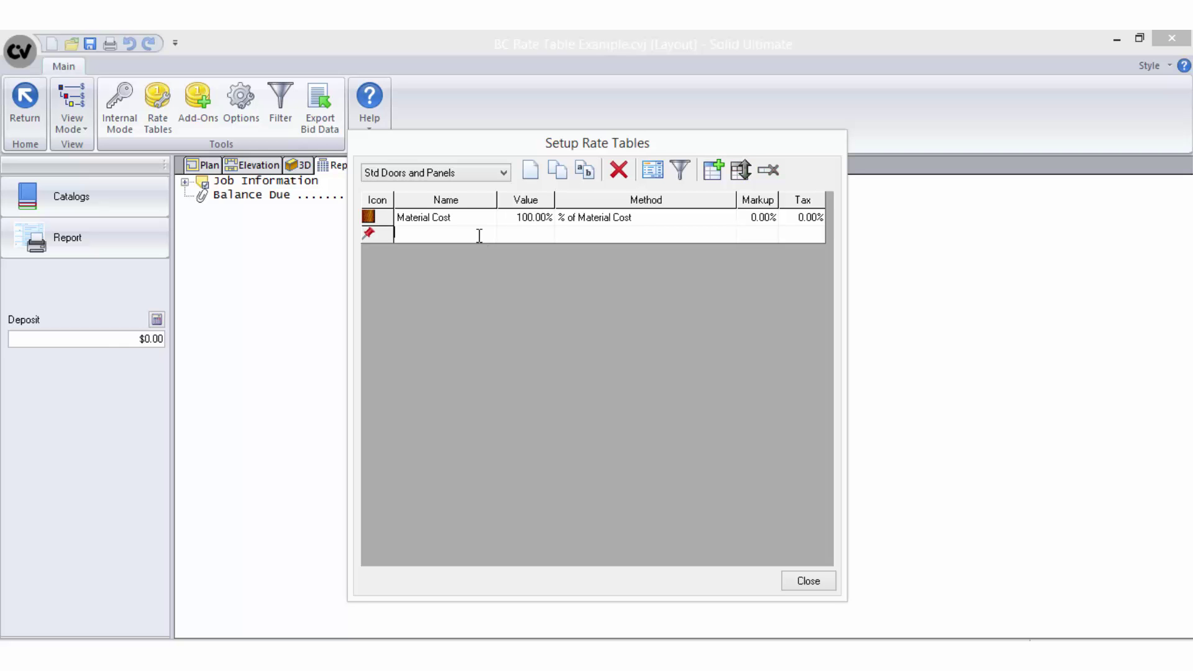
{"action": "left_click", "coordinate": [801, 583]}
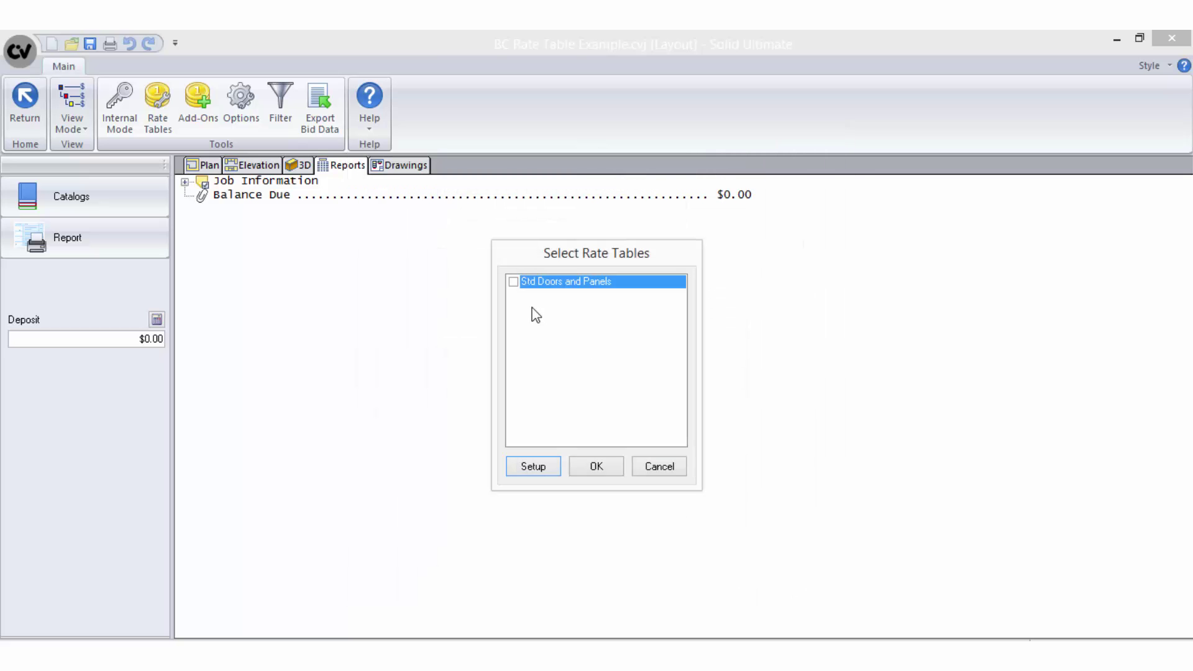
Apply Std Doors and Panels to the job, bringing the bid to $114.24.
{"action": "left_click", "coordinate": [513, 281]}
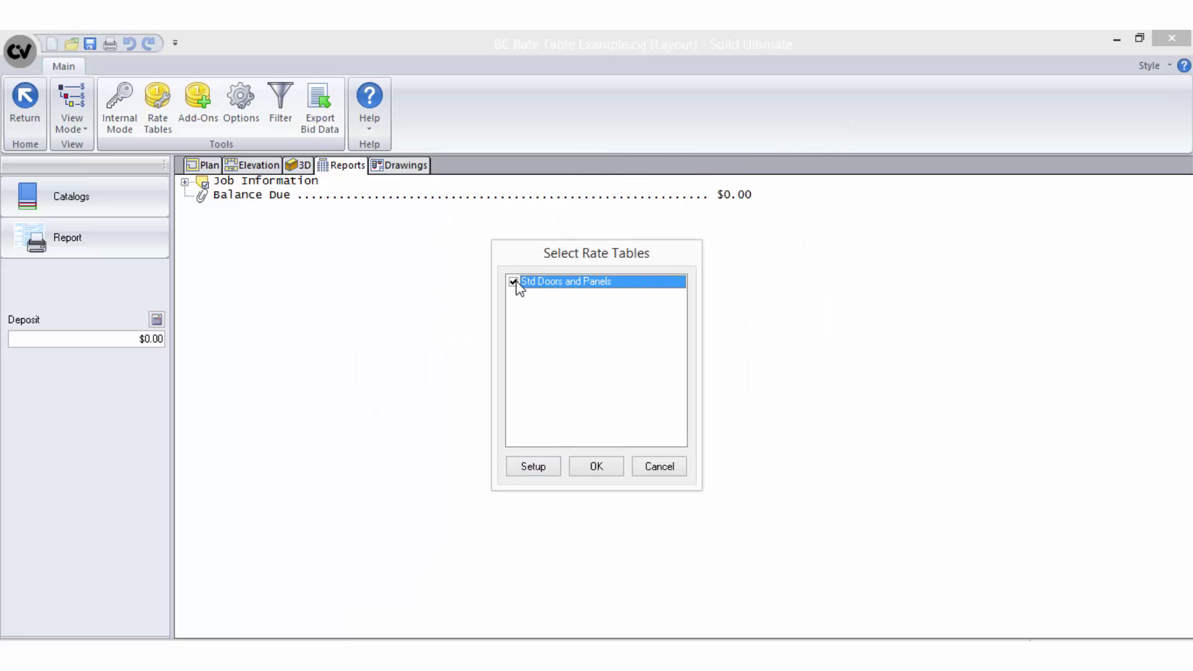
{"action": "left_click", "coordinate": [595, 465]}
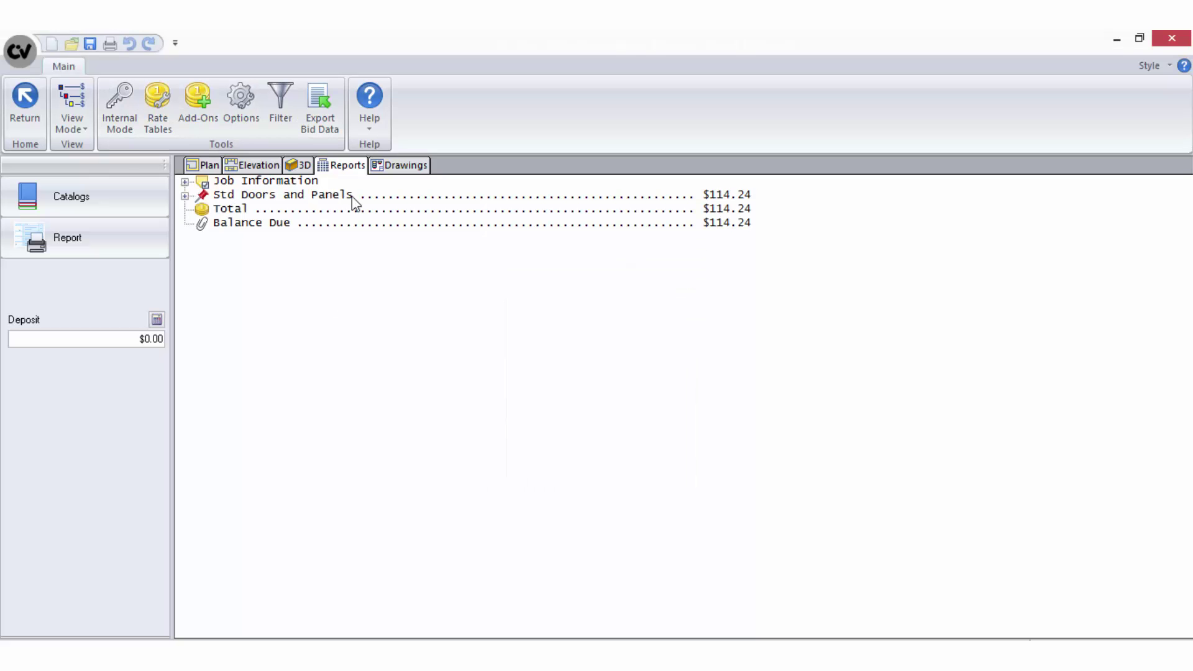
{"action": "left_click", "coordinate": [123, 126]}
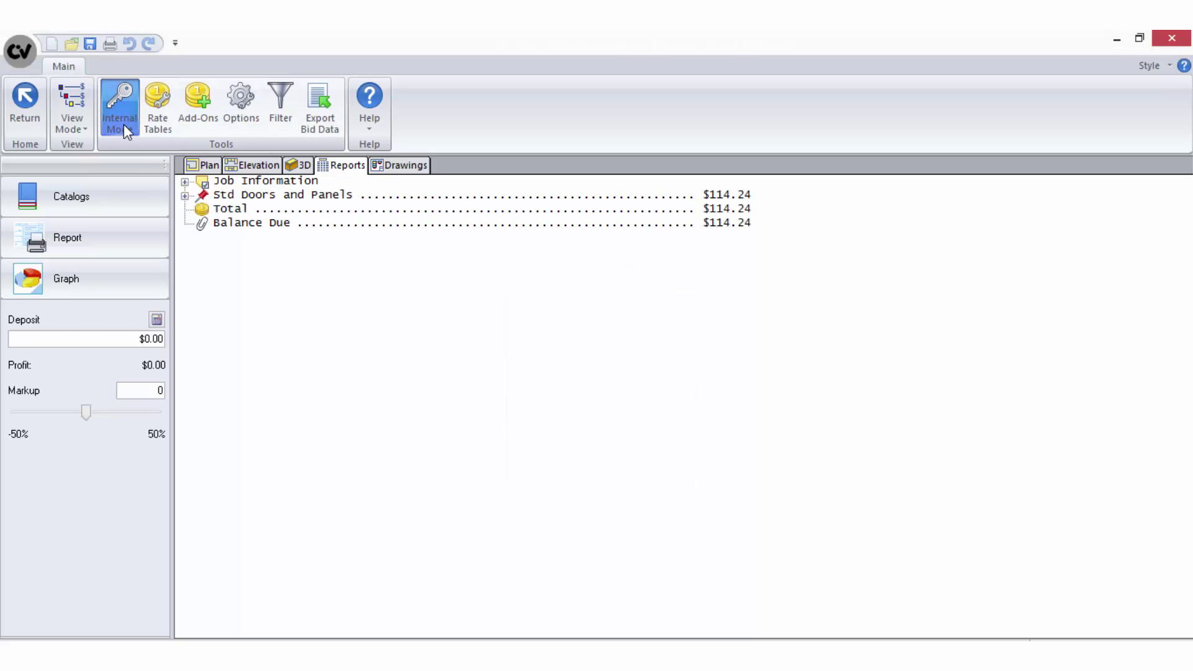
Expand Std Doors and Panels to list each material's quantity and price, banding to Blum hinge.
{"action": "left_click", "coordinate": [184, 196]}
{"action": "left_click", "coordinate": [202, 210]}
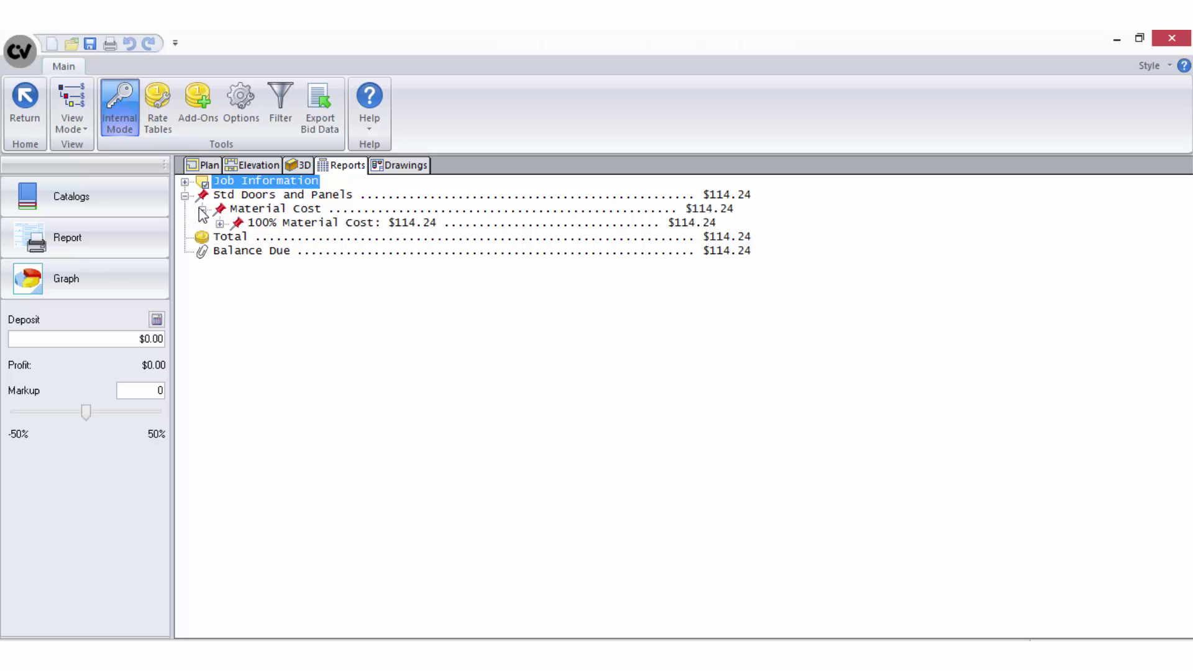
{"action": "left_click", "coordinate": [220, 224]}
{"action": "left_click", "coordinate": [237, 237]}
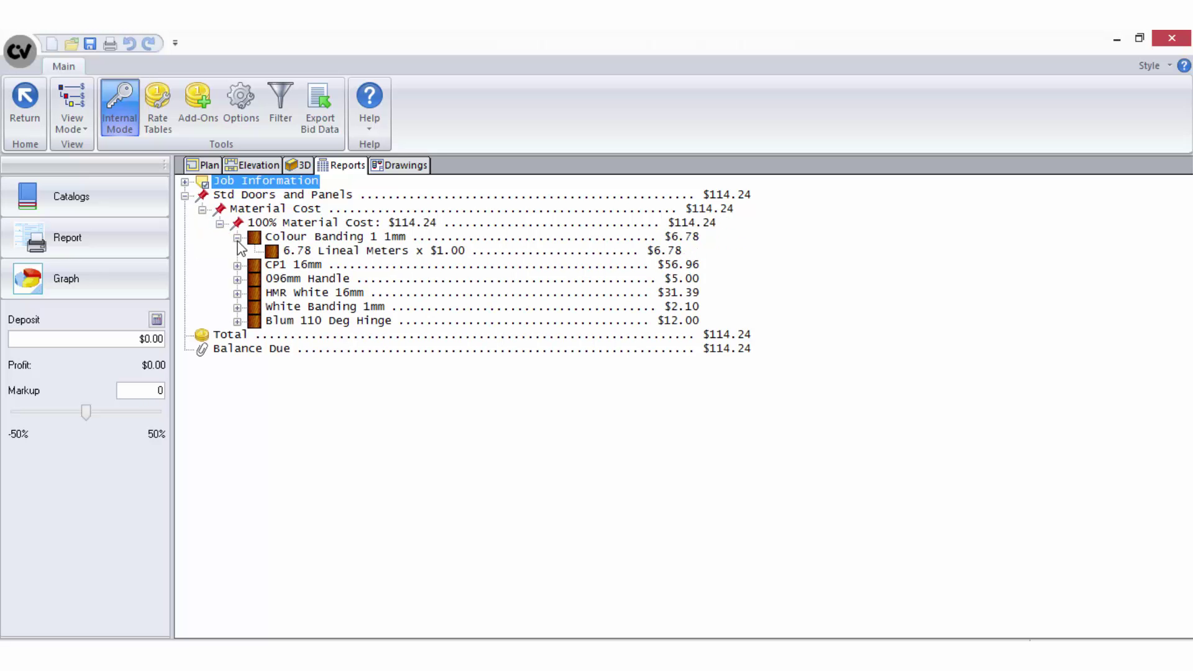
{"action": "left_click", "coordinate": [236, 265]}
{"action": "left_click", "coordinate": [237, 294]}
{"action": "left_click", "coordinate": [237, 322]}
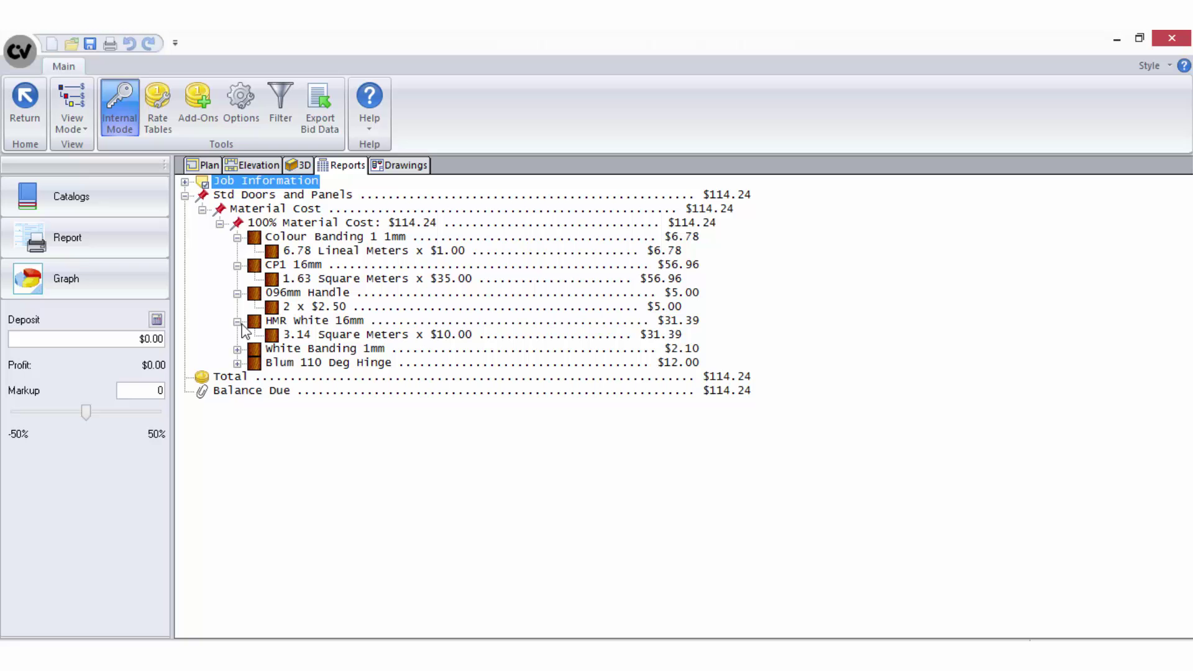
{"action": "left_click", "coordinate": [236, 349]}
{"action": "left_click", "coordinate": [237, 377]}
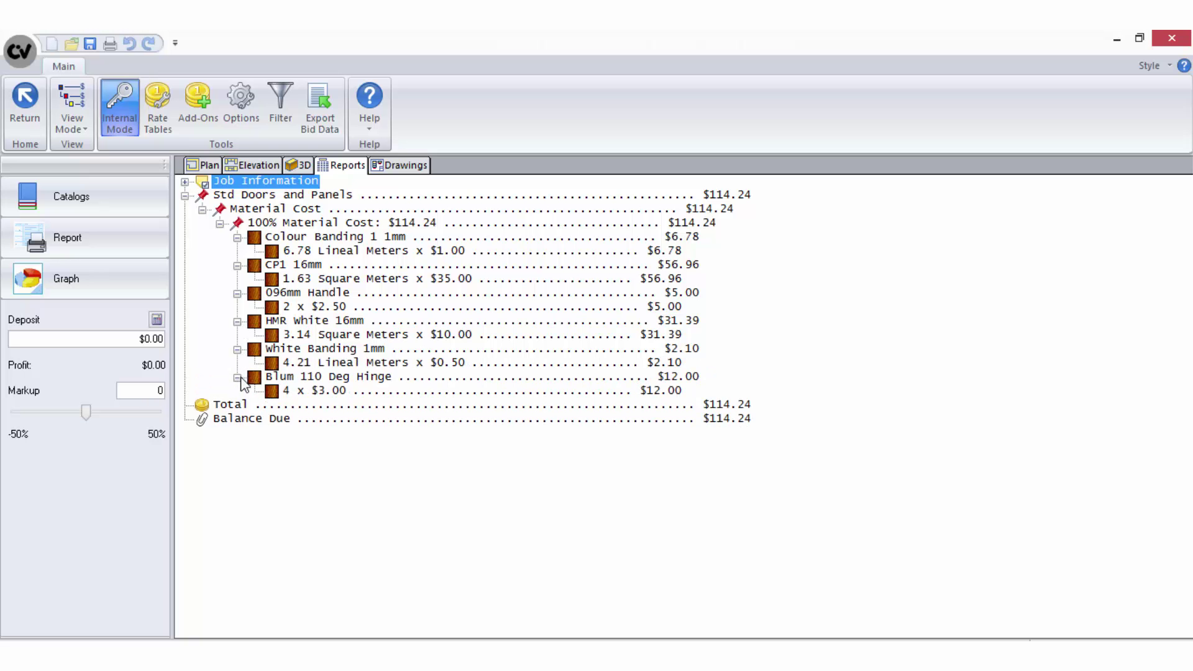
Highlight the individual material cost lines, then reopen the job's rate table list.
{"action": "left_click", "coordinate": [272, 378]}
{"action": "left_click", "coordinate": [291, 349]}
{"action": "left_click", "coordinate": [293, 321]}
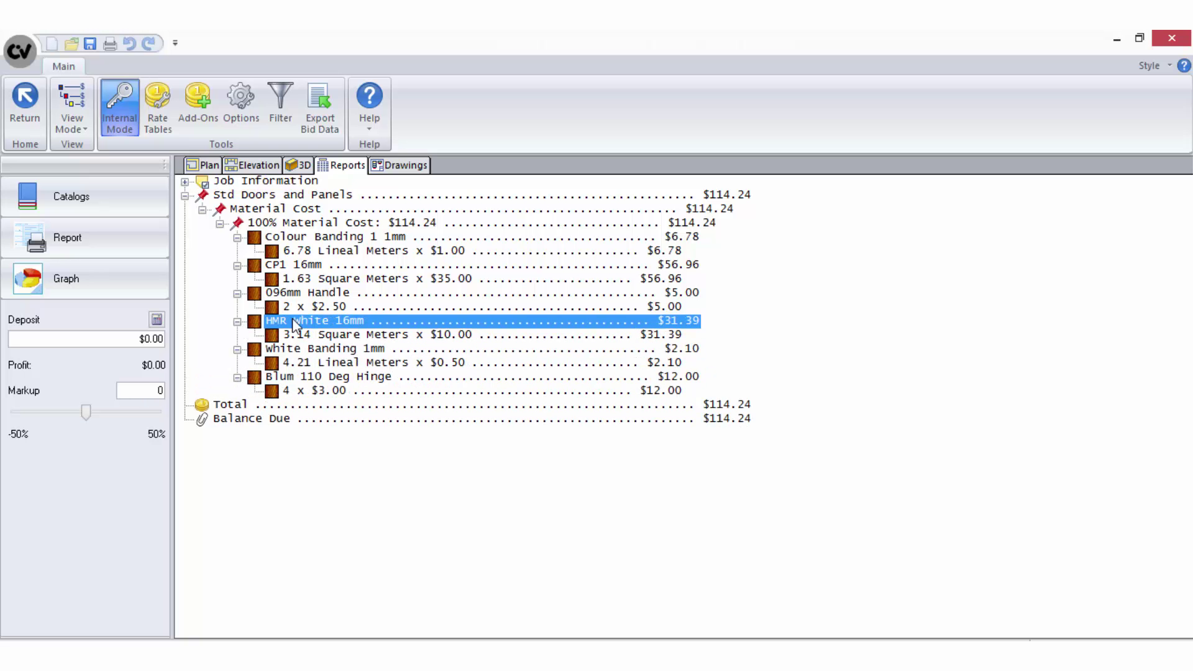
{"action": "left_click", "coordinate": [303, 293]}
{"action": "left_click", "coordinate": [307, 267]}
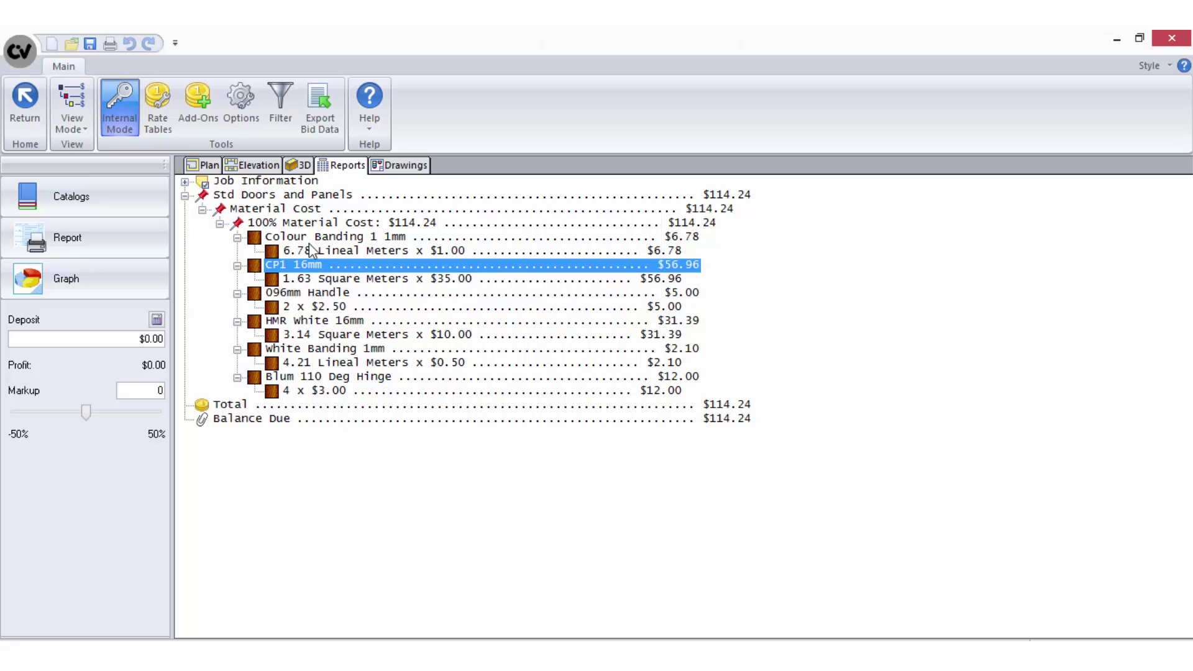
{"action": "left_click", "coordinate": [313, 239]}
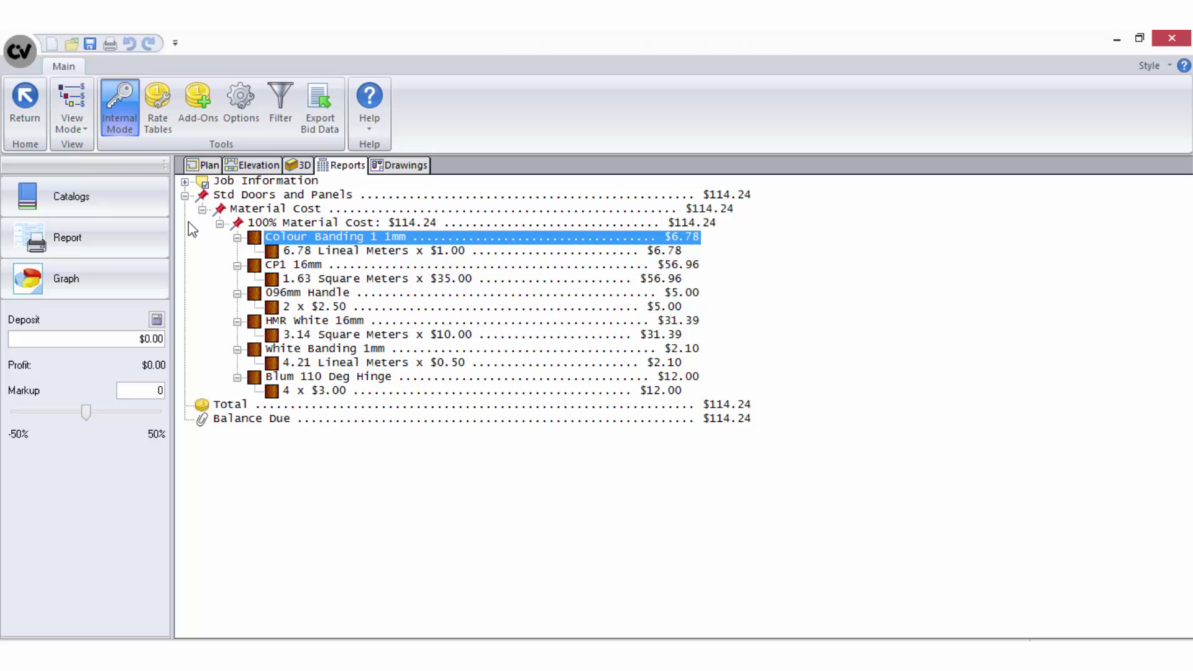
{"action": "left_click", "coordinate": [165, 127]}
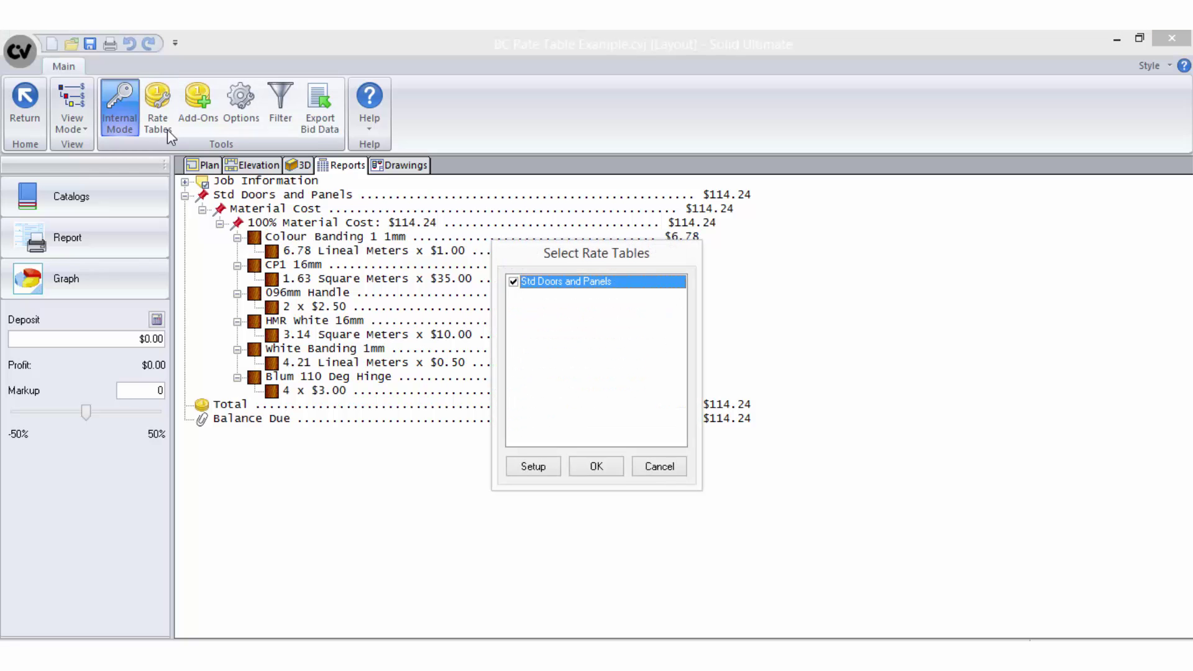
Create a new rate table named 'Benchtop 20mm Stone'.
{"action": "left_click", "coordinate": [533, 467]}
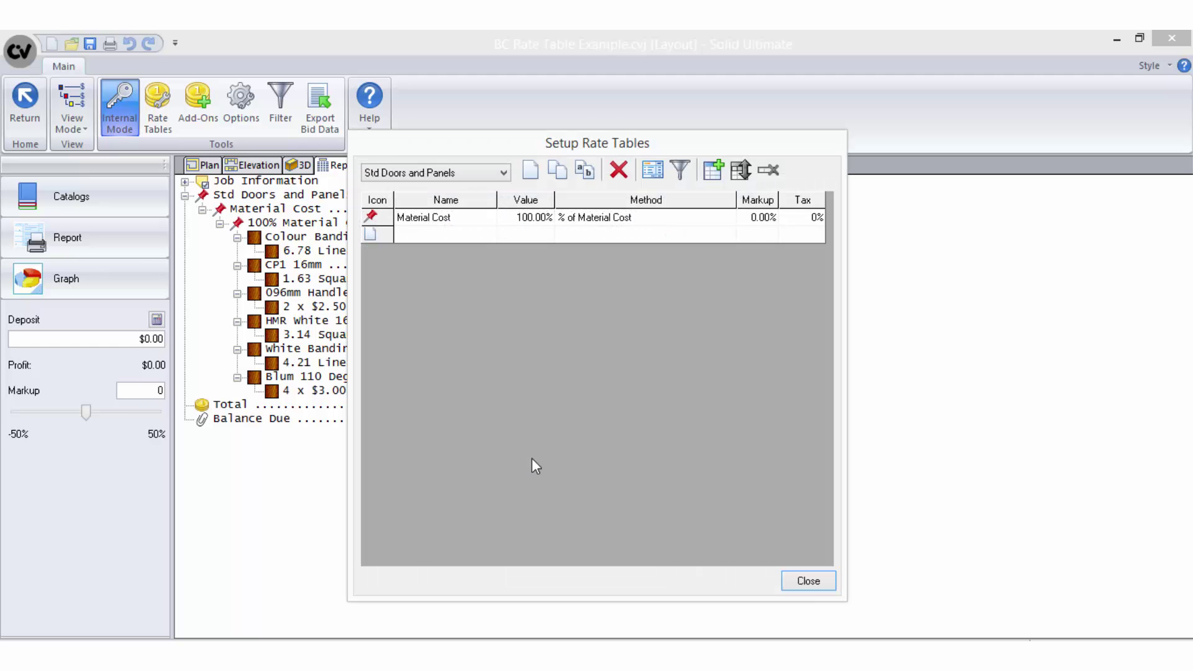
{"action": "left_click", "coordinate": [530, 169]}
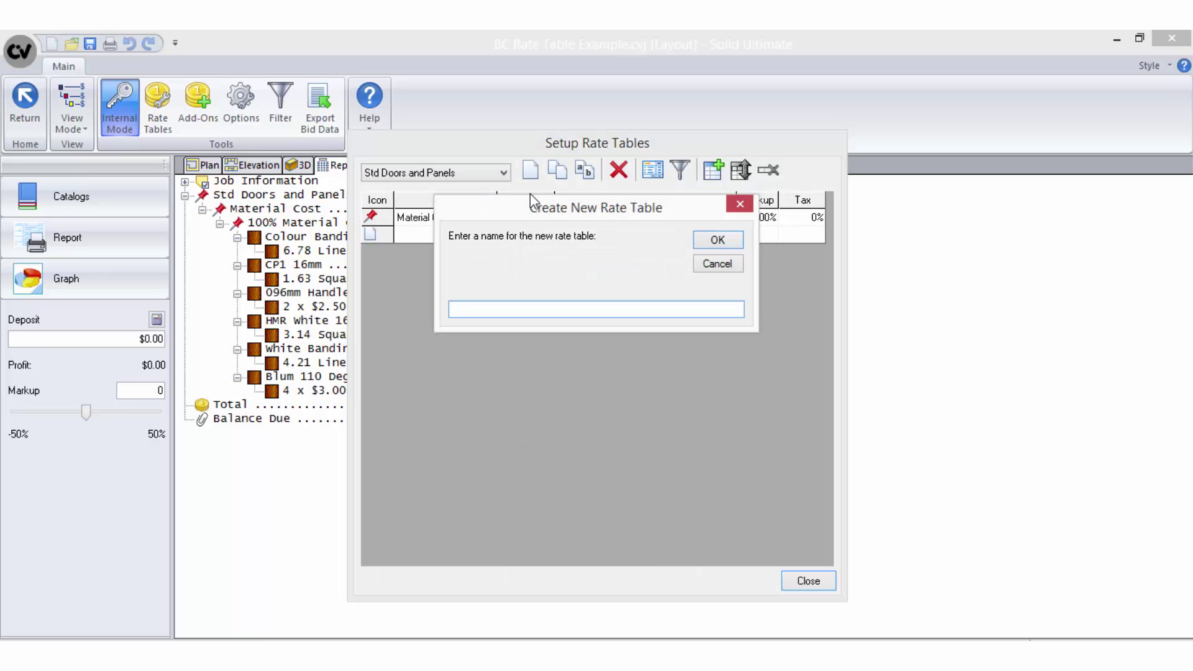
{"action": "type", "text": "Benchtop 20mm Stone"}
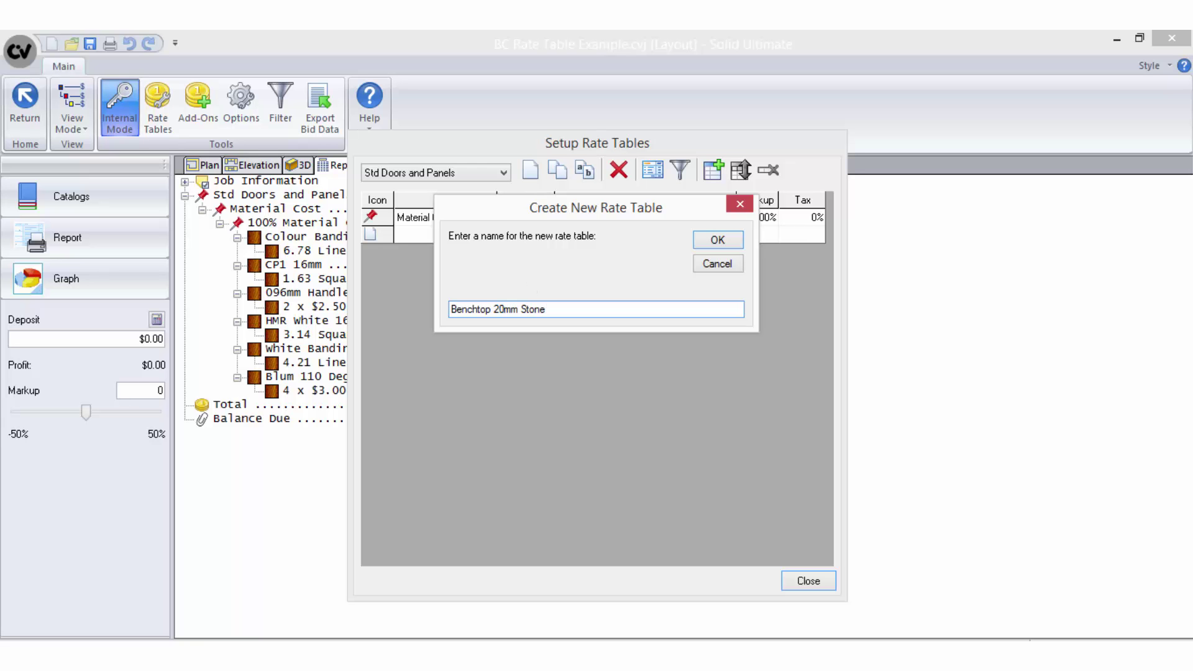
{"action": "left_click", "coordinate": [717, 239]}
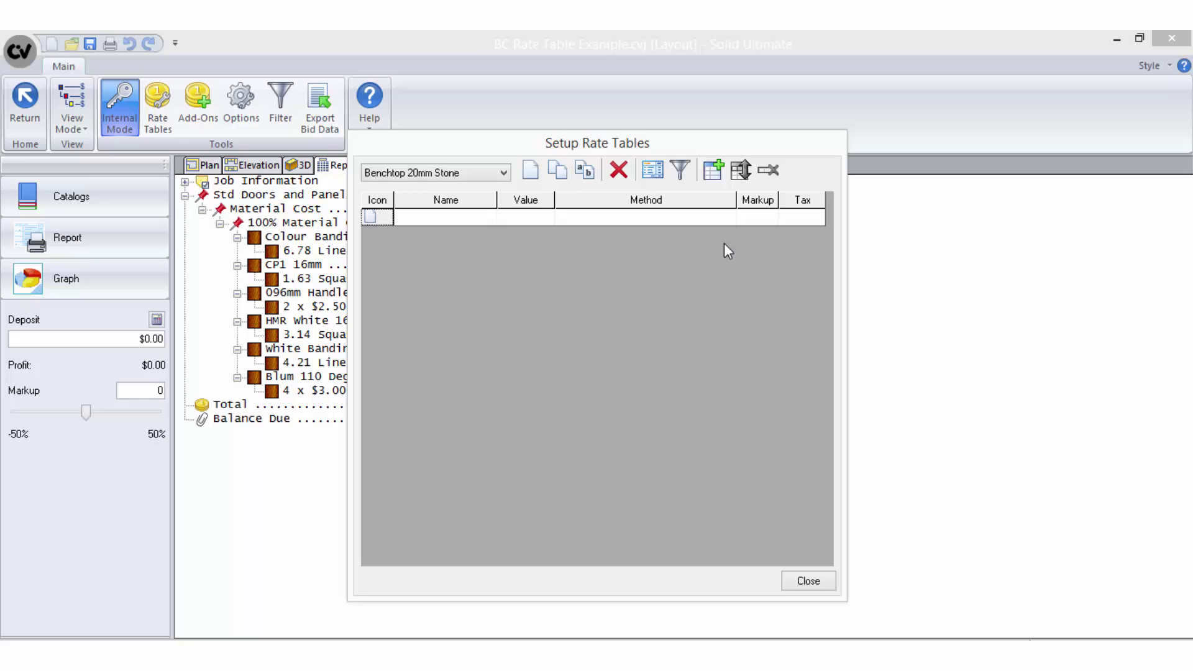
Add a 'Benchtops 20mm Stone' line at $350.00 per square meter of counter top.
{"action": "left_click", "coordinate": [447, 218]}
{"action": "type", "text": "Benchto"}
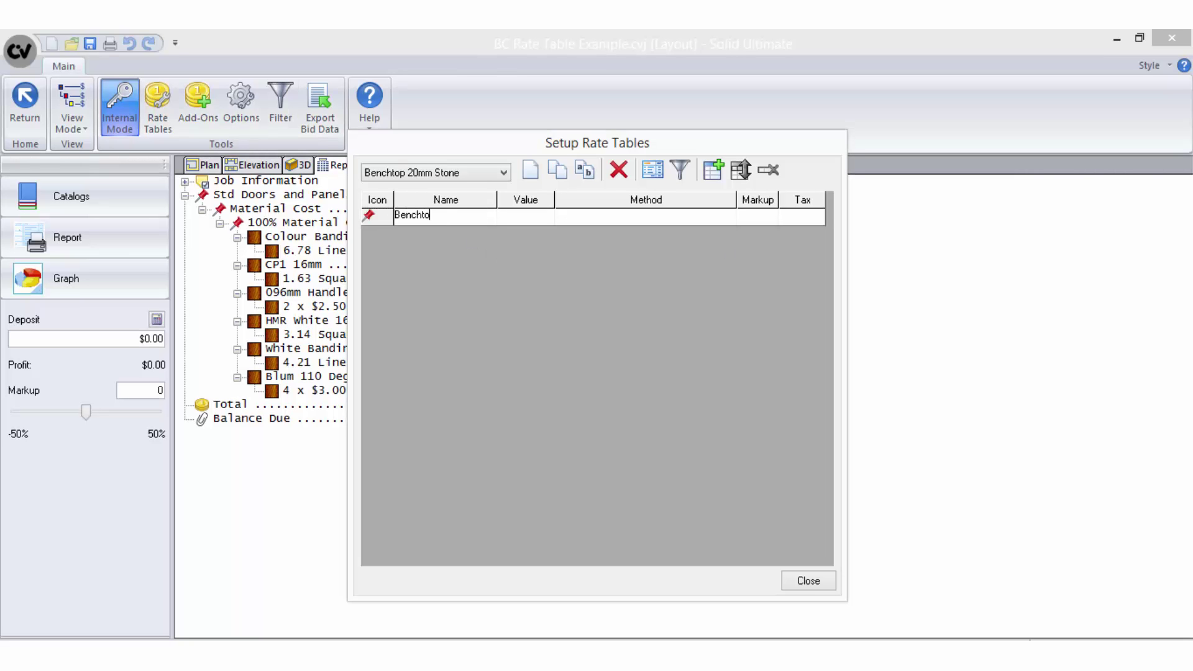
{"action": "type", "text": "ps 20mm Stone"}
{"action": "left_click", "coordinate": [696, 218]}
{"action": "left_click", "coordinate": [727, 218]}
{"action": "left_click_drag", "start_coordinate": [728, 247], "coordinate": [735, 323]}
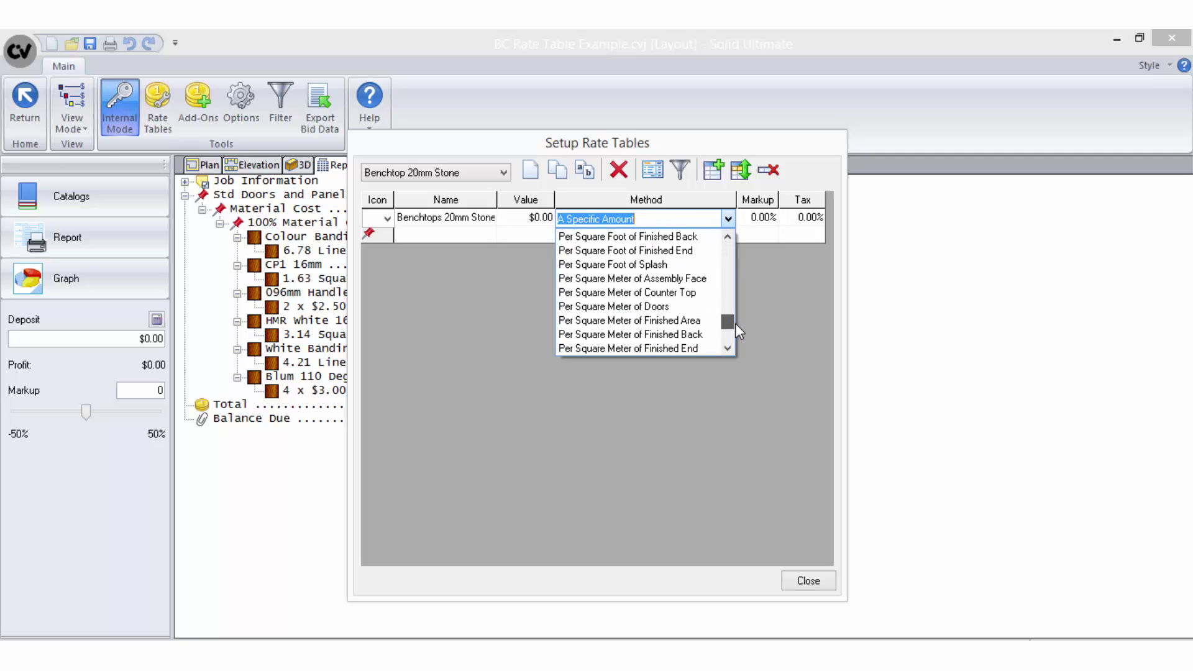
{"action": "left_click", "coordinate": [669, 293]}
{"action": "left_click", "coordinate": [536, 224]}
{"action": "type", "text": "350"}
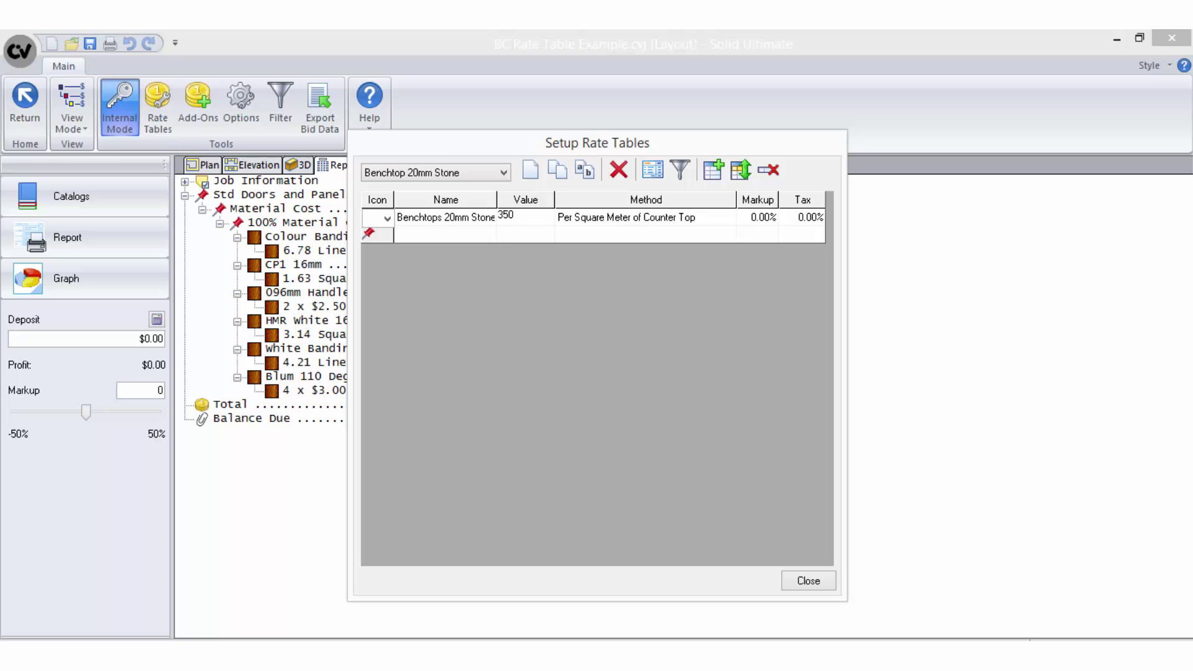
{"action": "left_click", "coordinate": [453, 235]}
Add a Stone Cutout line at $120.00 per top cutout.
{"action": "type", "text": "stone"}
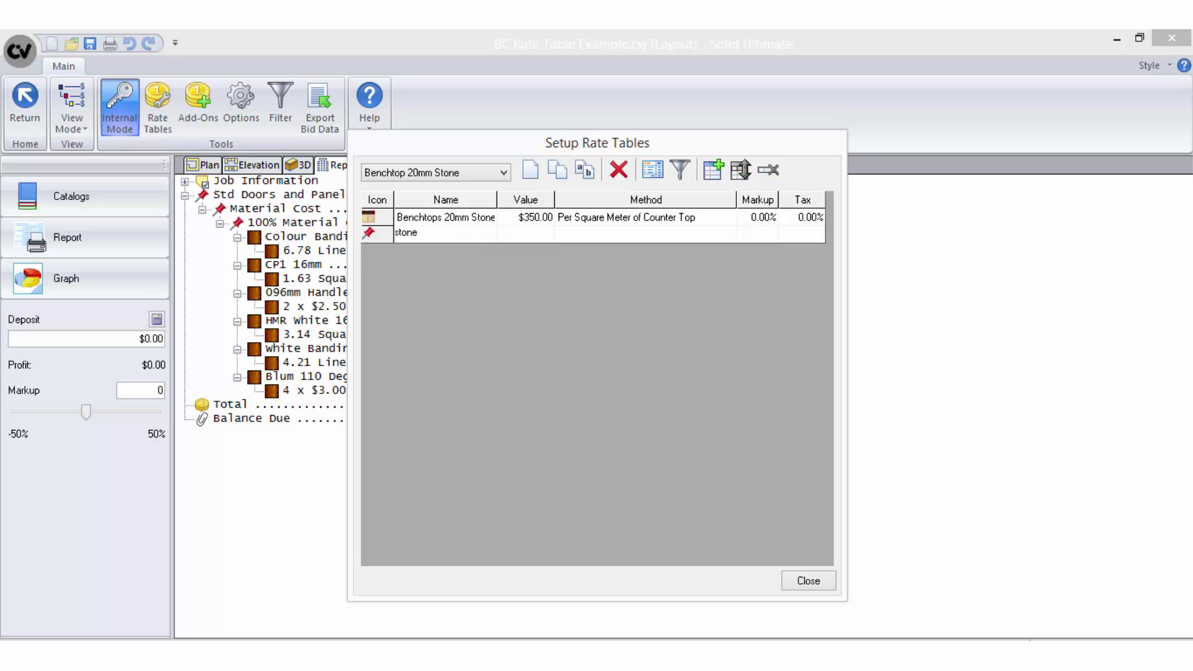
{"action": "type", "text": " cutout"}
{"action": "key", "text": "Tab"}
{"action": "type", "text": "120"}
{"action": "key", "text": "Tab"}
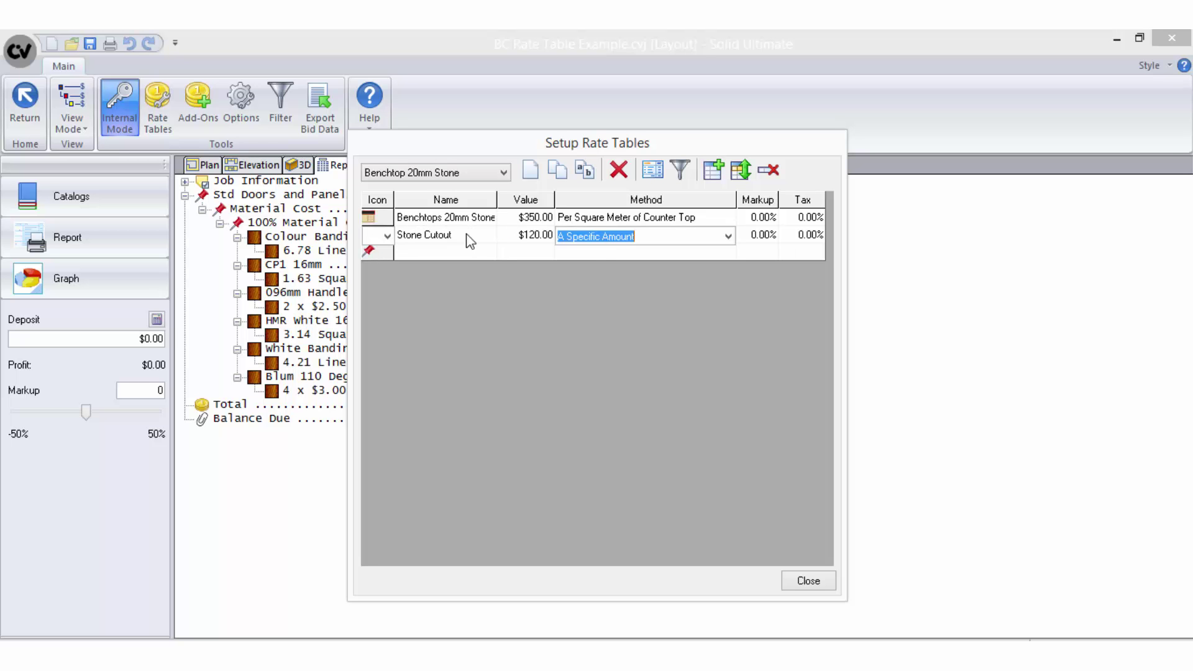
{"action": "left_click", "coordinate": [728, 238]}
{"action": "left_click_drag", "start_coordinate": [732, 267], "coordinate": [732, 345]}
{"action": "scroll", "coordinate": [621, 338], "scroll_direction": "up", "scroll_amount": 1}
{"action": "left_click", "coordinate": [596, 281]}
Add a Stone Join line at $35.00 per top miter.
{"action": "left_click", "coordinate": [479, 249]}
{"action": "type", "text": "Stone"}
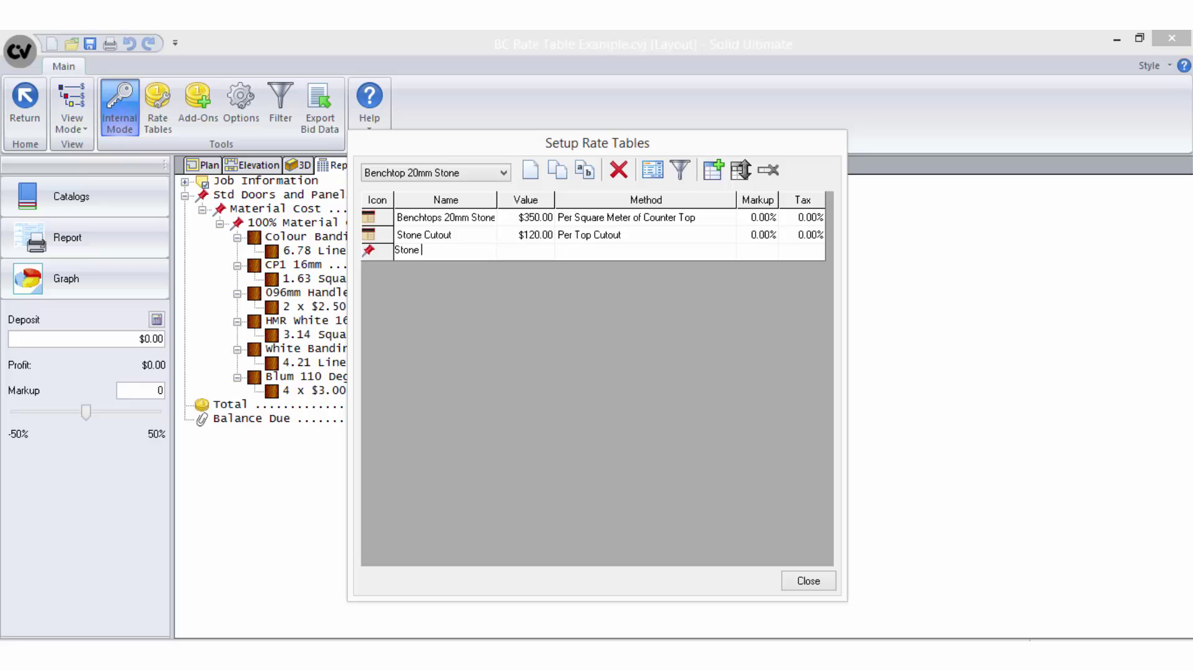
{"action": "type", "text": " Join"}
{"action": "left_click", "coordinate": [724, 253]}
{"action": "left_click", "coordinate": [727, 252]}
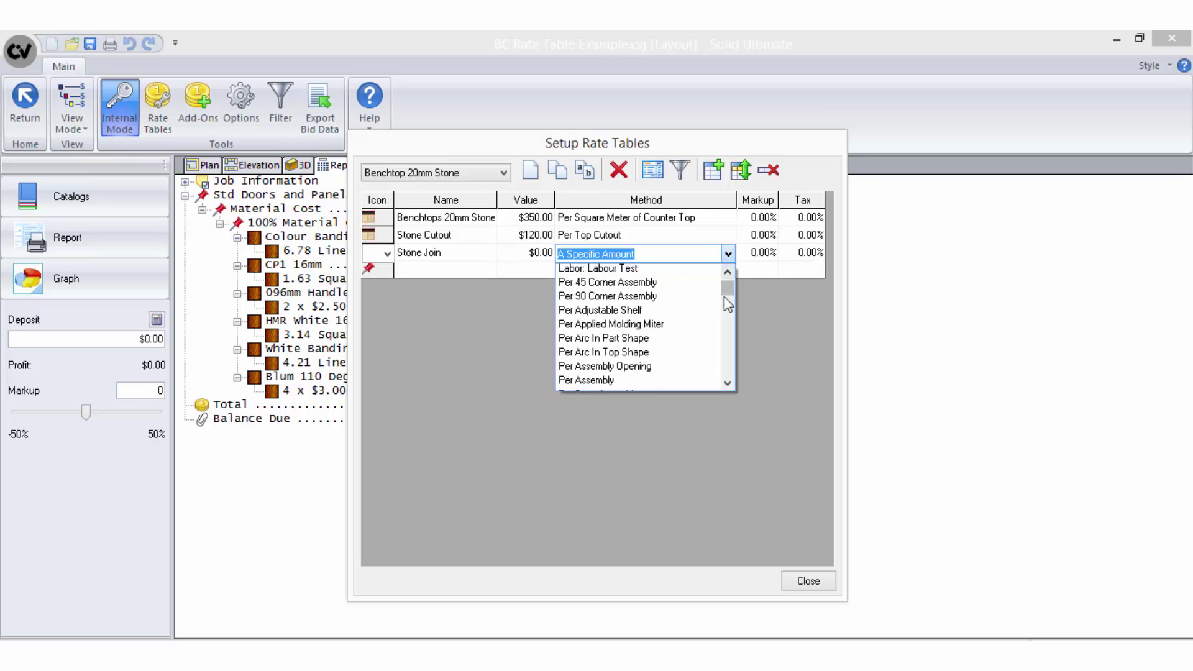
{"action": "left_click_drag", "start_coordinate": [724, 296], "coordinate": [726, 362]}
{"action": "left_click", "coordinate": [586, 313]}
{"action": "left_click", "coordinate": [500, 254]}
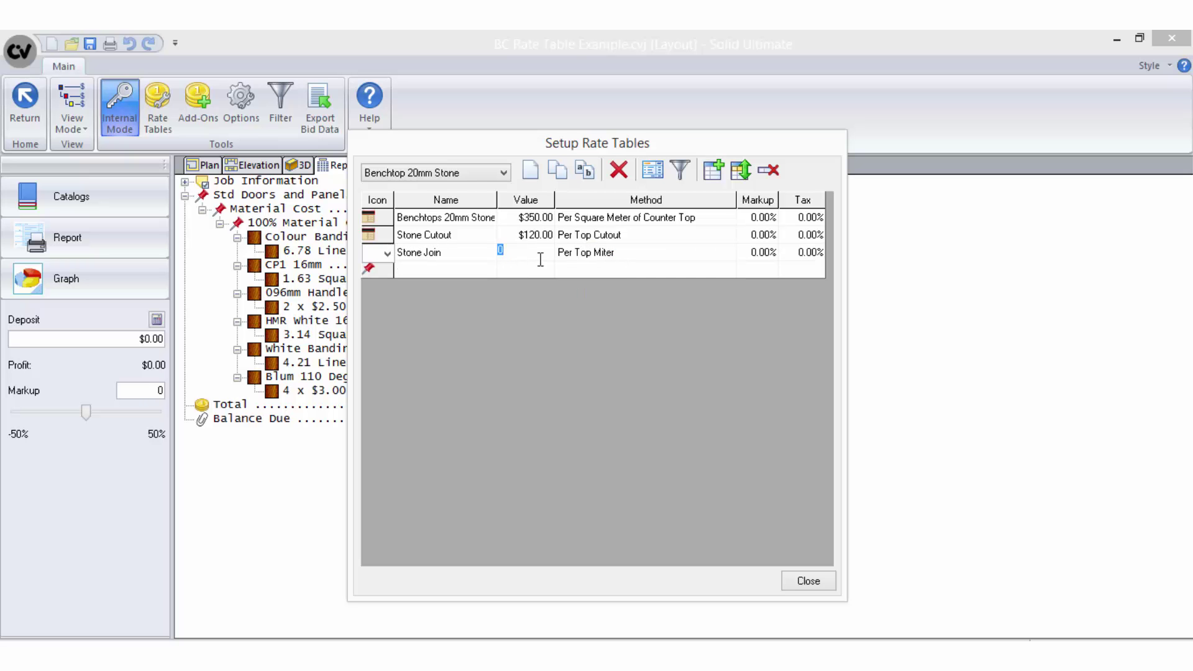
{"action": "type", "text": "35"}
{"action": "left_click", "coordinate": [449, 264]}
Add a Polished Edges line at $20.00 per lineal meter of top edging.
{"action": "type", "text": "Polished Edges"}
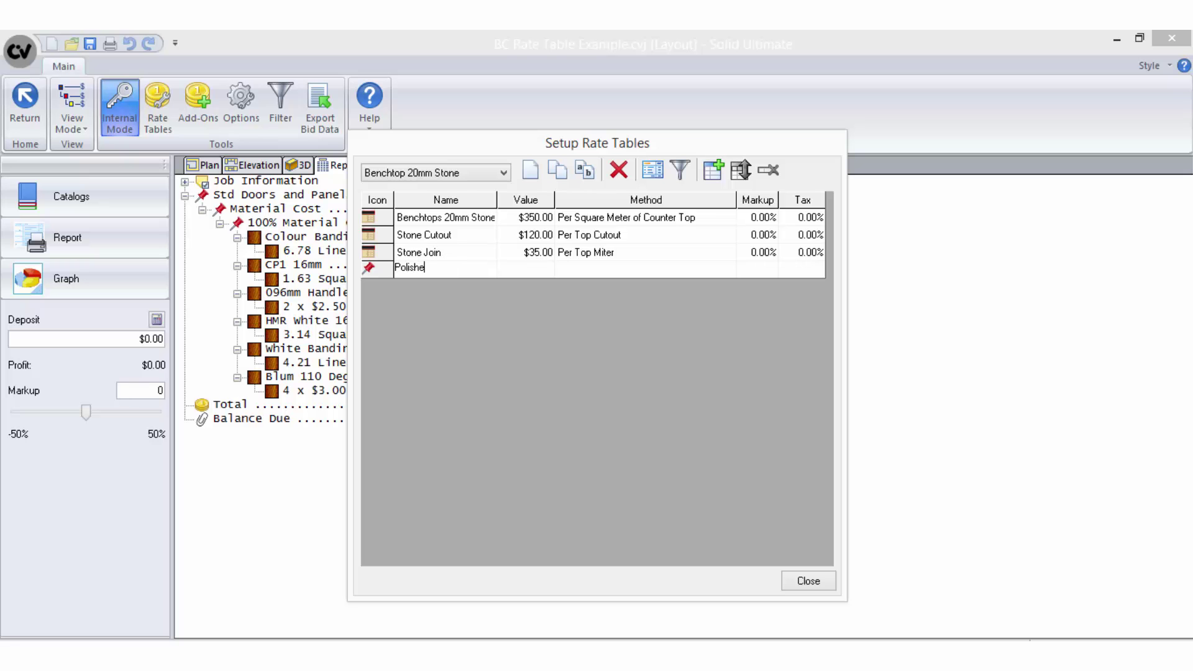
{"action": "left_click", "coordinate": [731, 271]}
{"action": "left_click", "coordinate": [727, 272]}
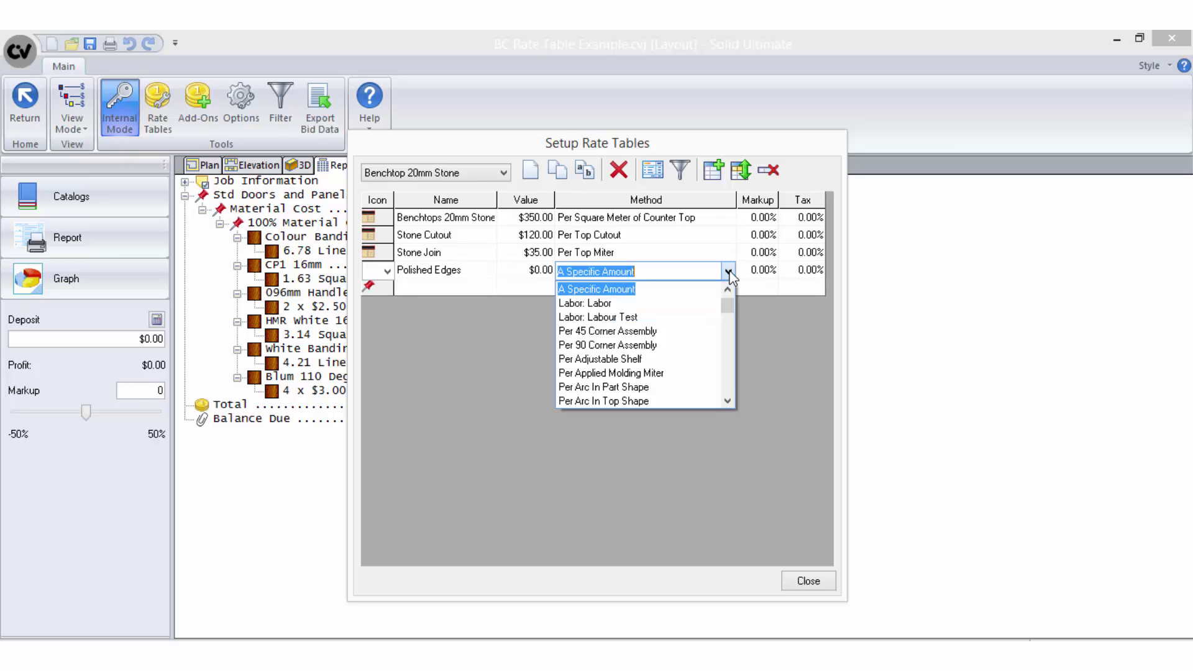
{"action": "left_click_drag", "start_coordinate": [729, 298], "coordinate": [739, 352]}
{"action": "scroll", "coordinate": [739, 351], "scroll_direction": "down", "scroll_amount": 7}
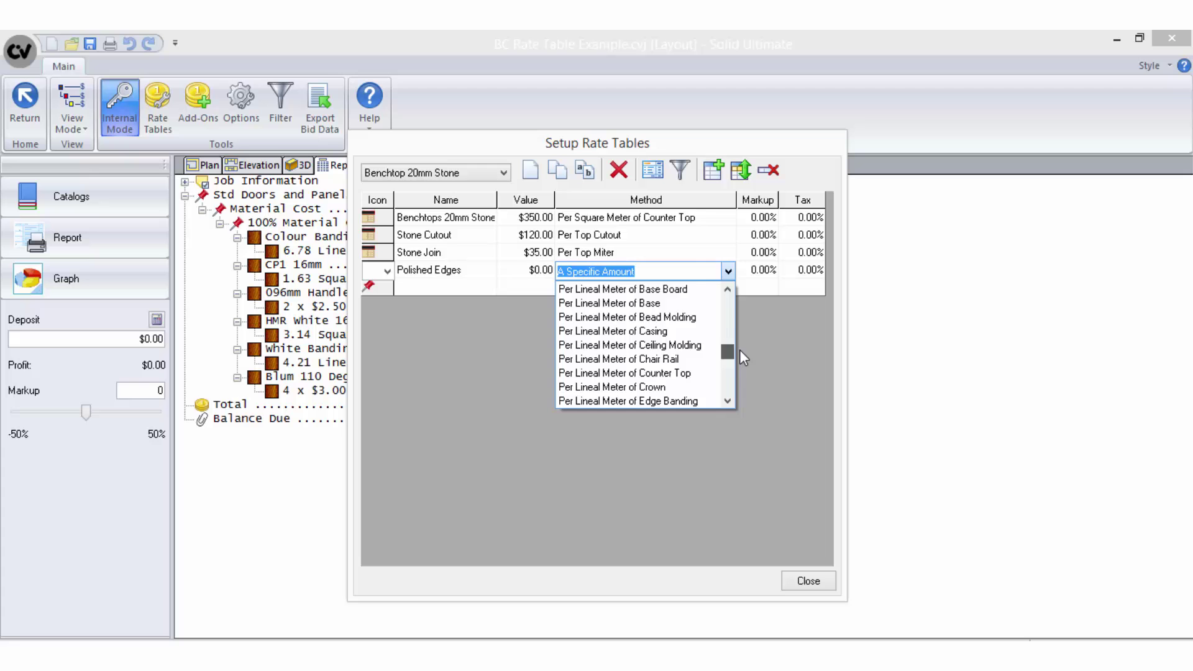
{"action": "left_click", "coordinate": [676, 363]}
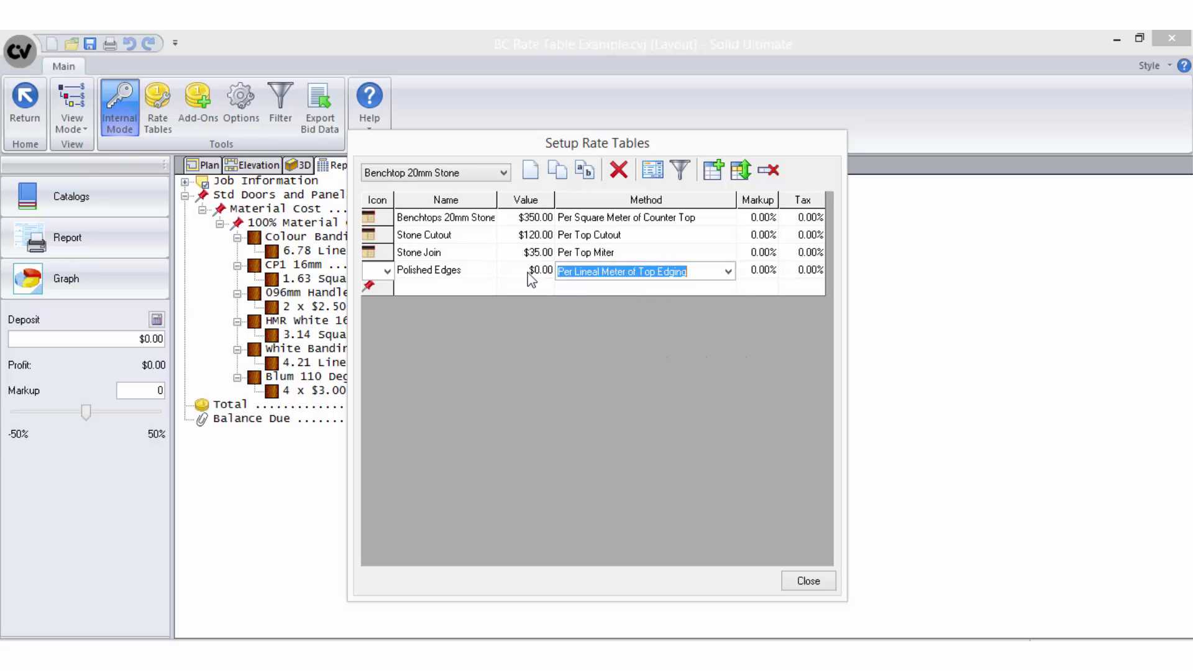
{"action": "left_click", "coordinate": [528, 272]}
{"action": "type", "text": "20"}
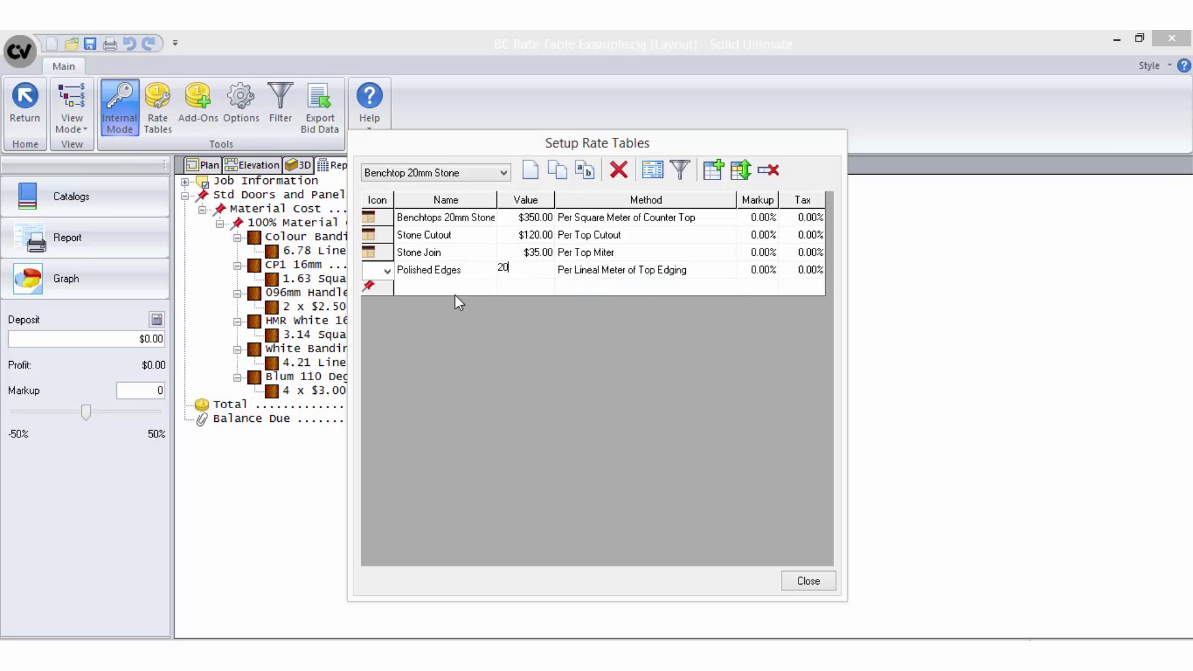
{"action": "left_click", "coordinate": [454, 293]}
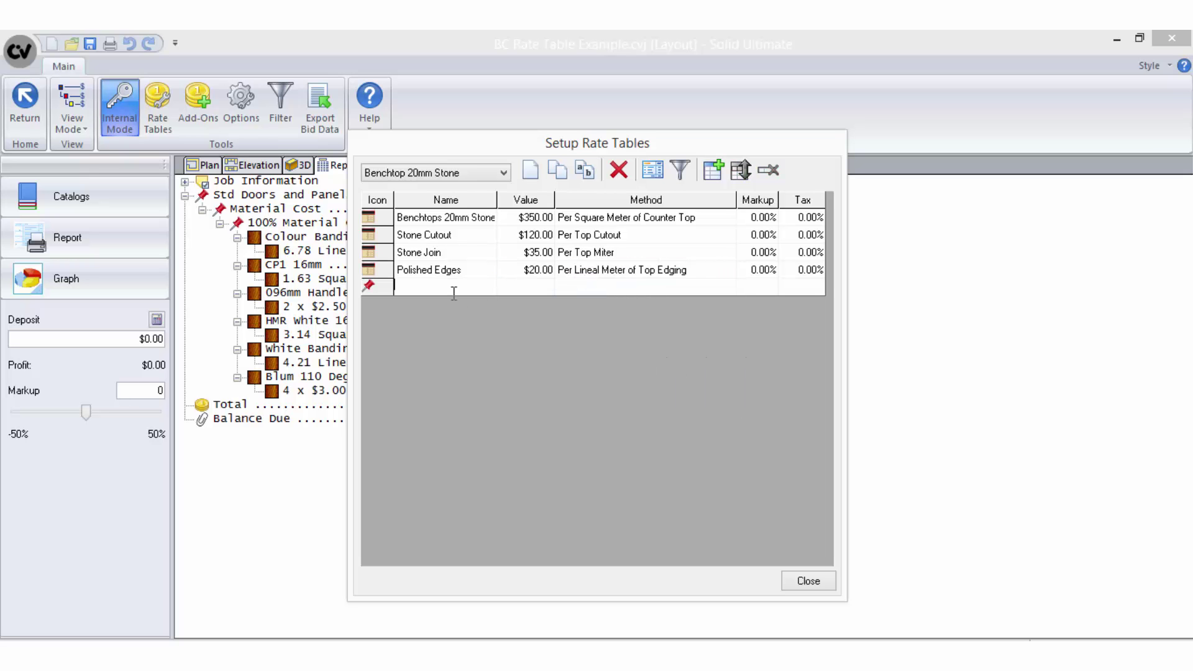
Tick Benchtop 20mm Stone and apply it to the bid, raising the total to $336.12.
{"action": "left_click", "coordinate": [808, 580]}
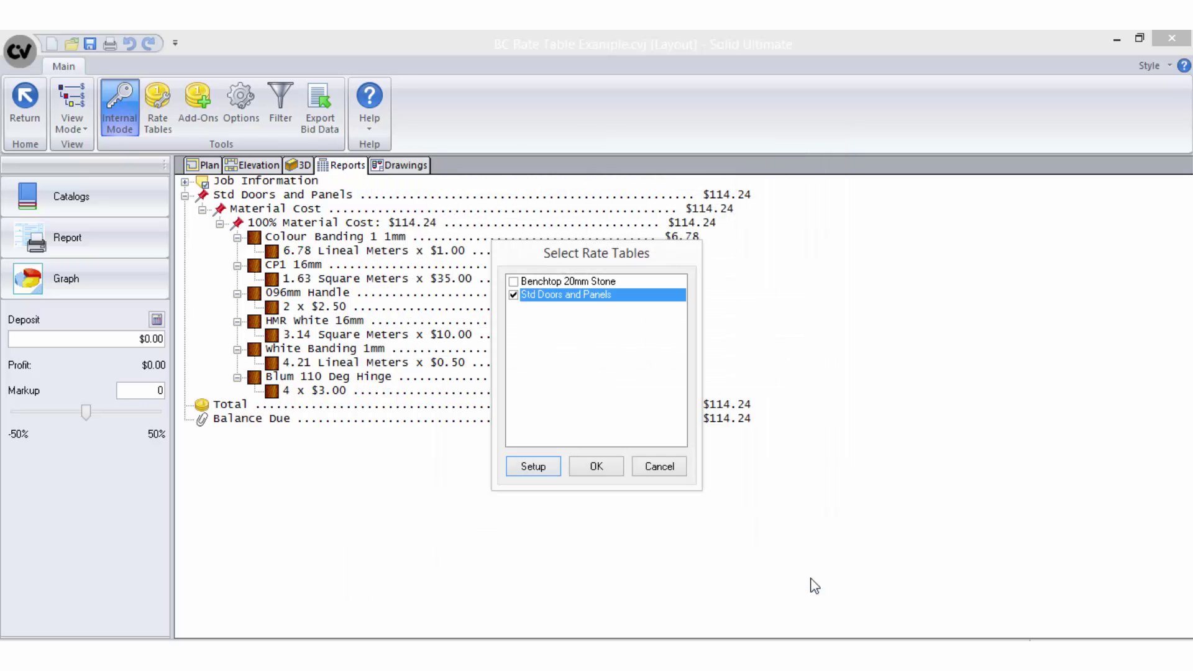
{"action": "left_click", "coordinate": [513, 281]}
{"action": "left_click", "coordinate": [596, 467]}
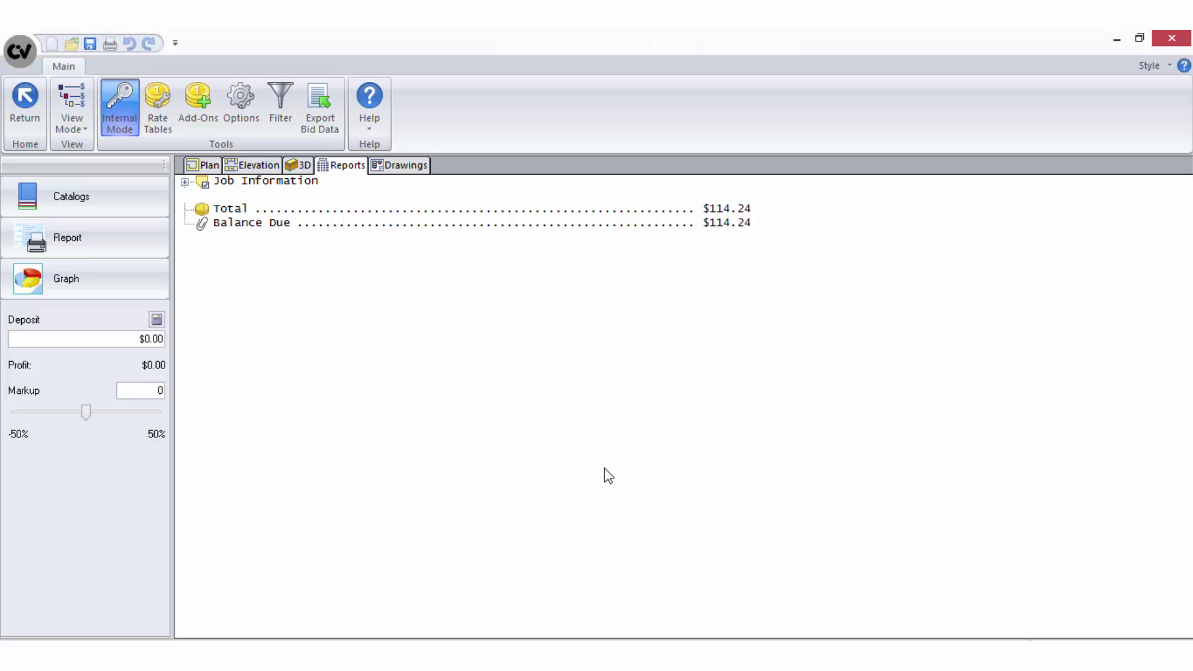
Inspect benchtops ($350.00 x 0.52) and polished edges ($20.00 x 2.06), then reopen Benchtop 20mm Stone's setup.
{"action": "left_click", "coordinate": [184, 195]}
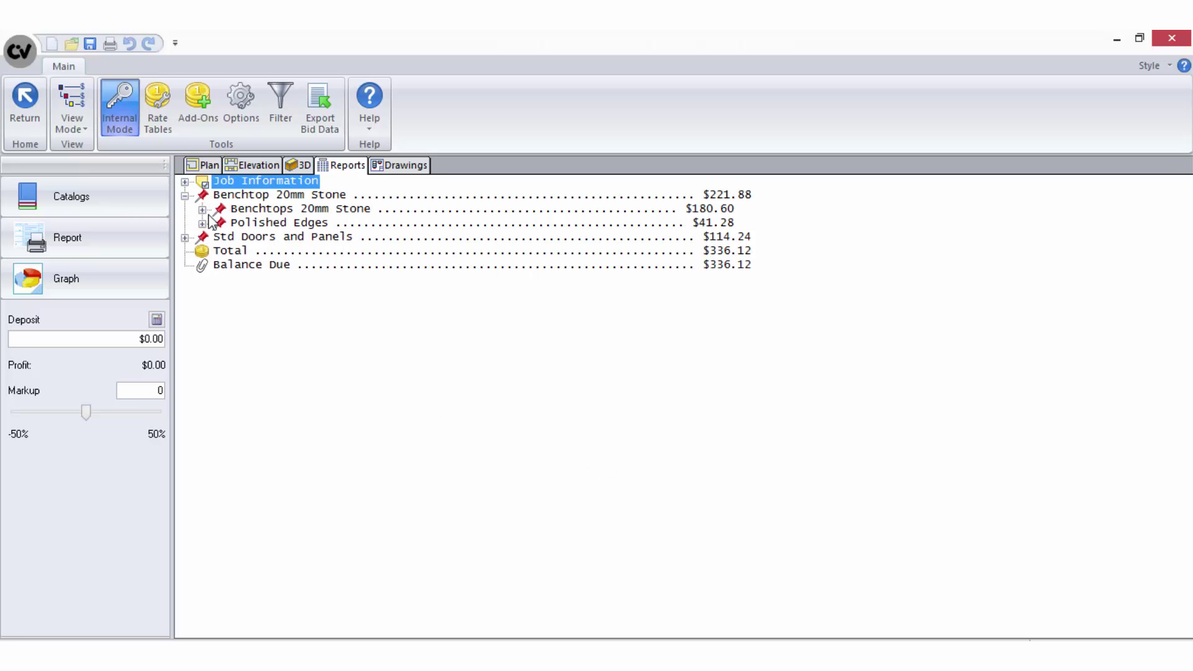
{"action": "left_click", "coordinate": [203, 210]}
{"action": "left_click", "coordinate": [203, 237]}
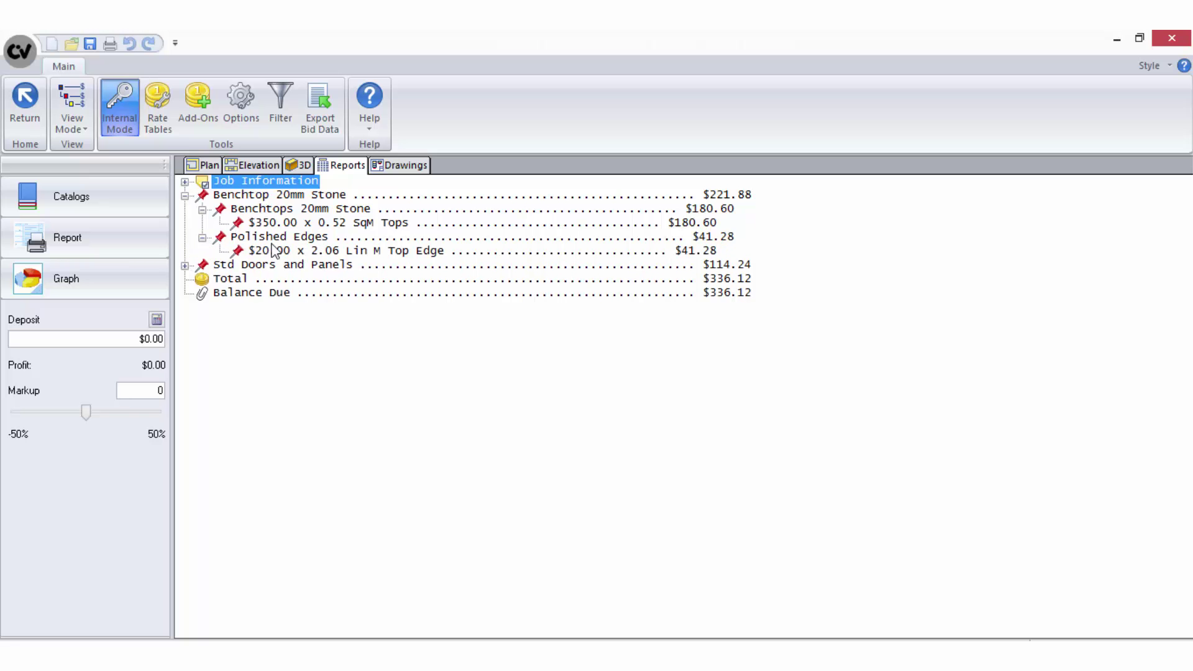
{"action": "left_click", "coordinate": [314, 209]}
{"action": "left_click", "coordinate": [311, 240]}
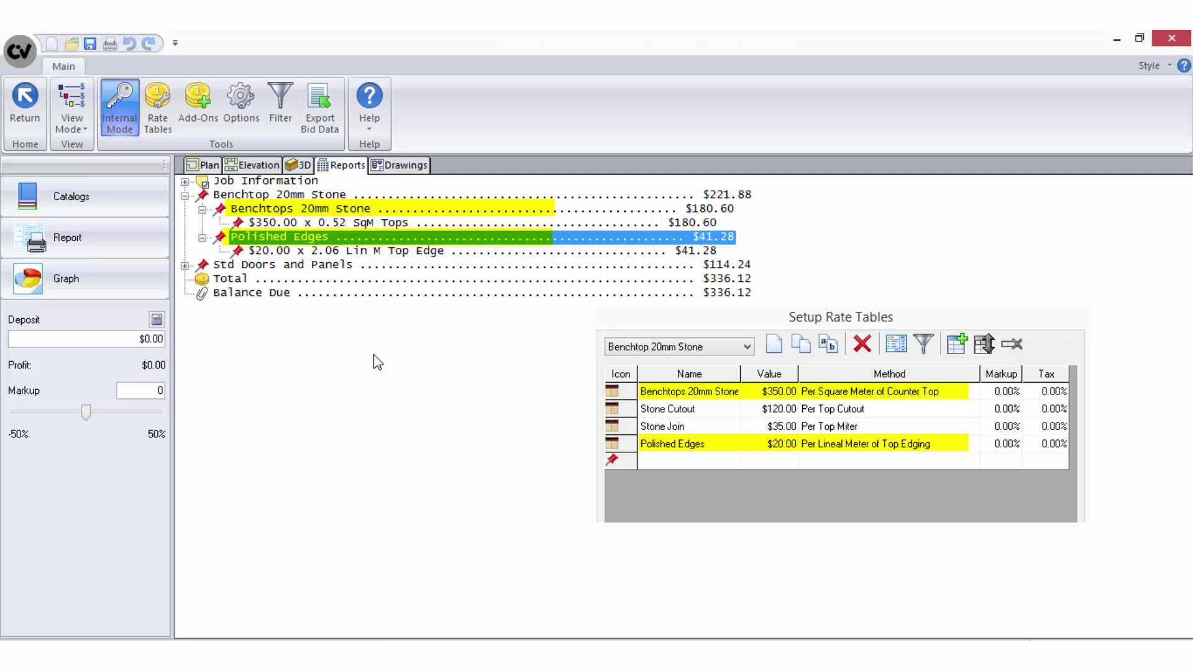
{"action": "left_click", "coordinate": [154, 109]}
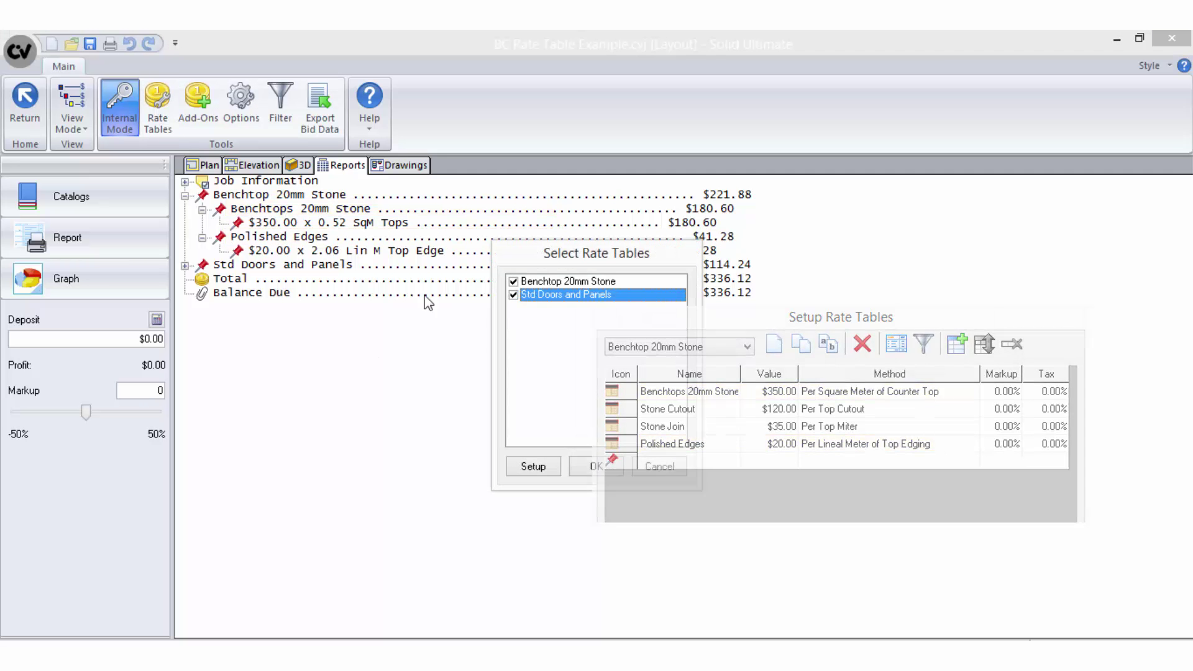
{"action": "left_click", "coordinate": [546, 282]}
{"action": "left_click", "coordinate": [539, 465]}
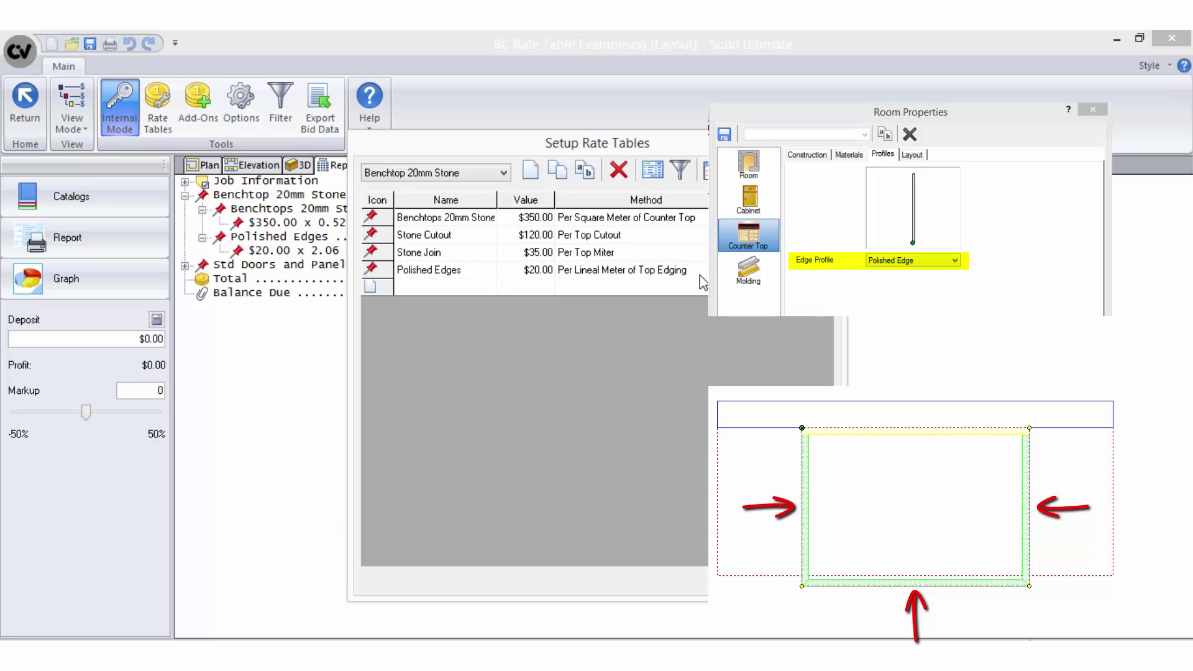
Close the Setup Rate Tables dialog with Escape.
{"action": "key", "text": "Escape"}
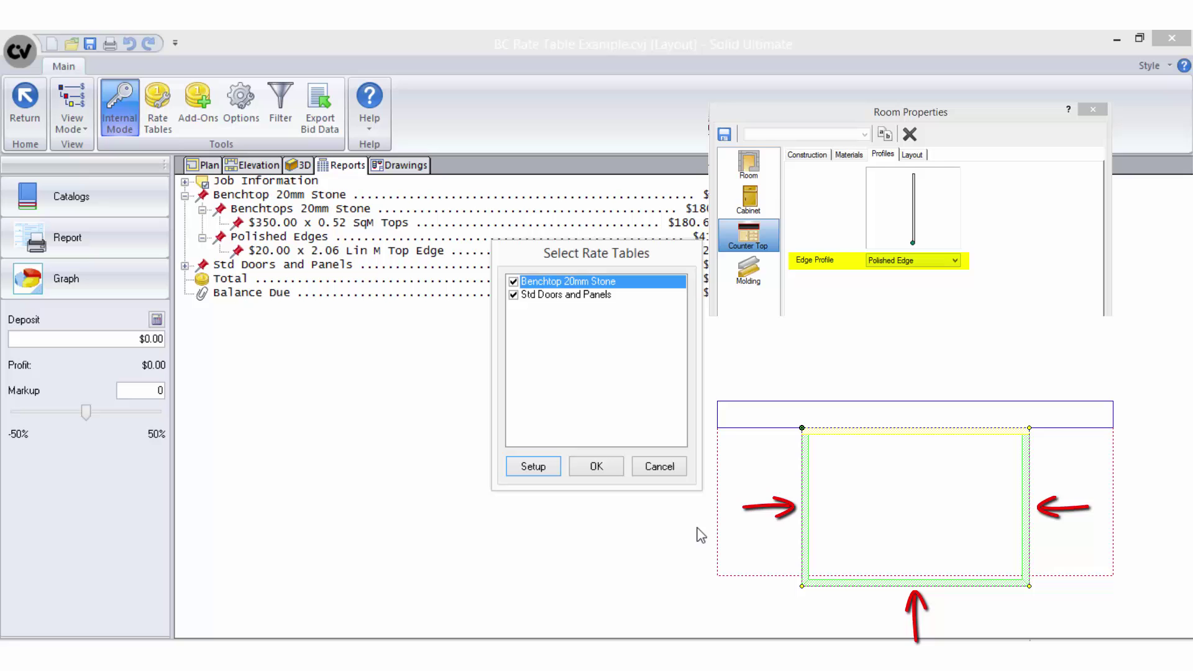
Confirm the rate tables, then place a Lift Top Bin from Kitchen Accessories > Bins into the 1500 mm cabinet.
{"action": "left_click", "coordinate": [601, 470]}
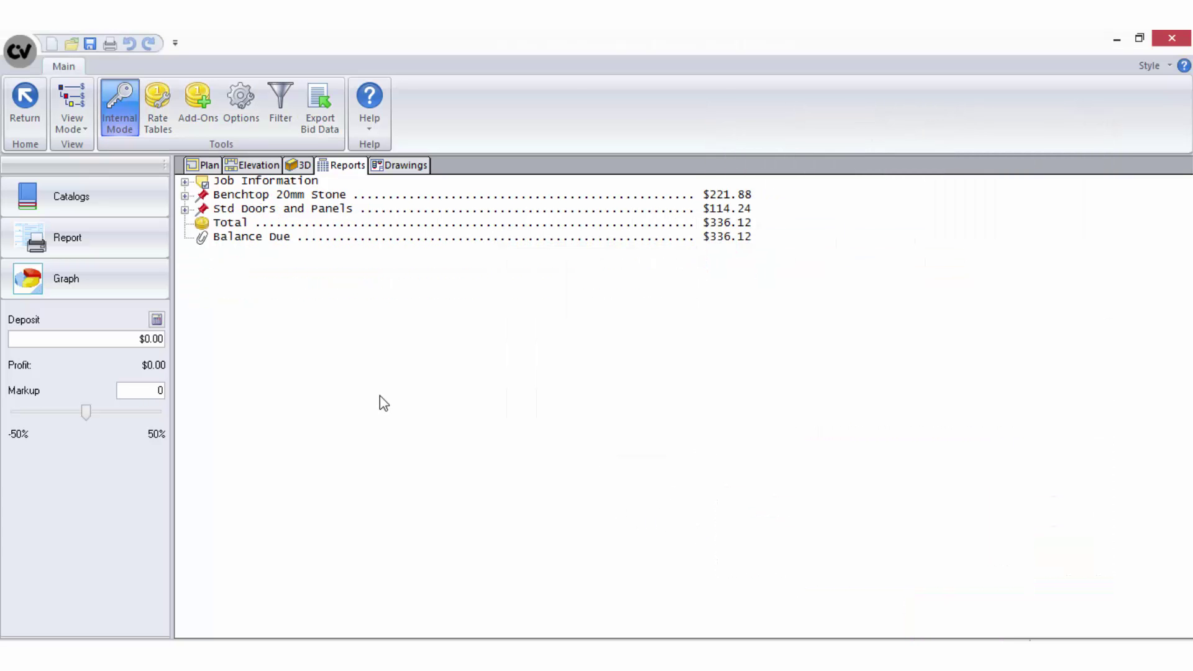
{"action": "left_click", "coordinate": [211, 167]}
{"action": "left_click", "coordinate": [143, 247]}
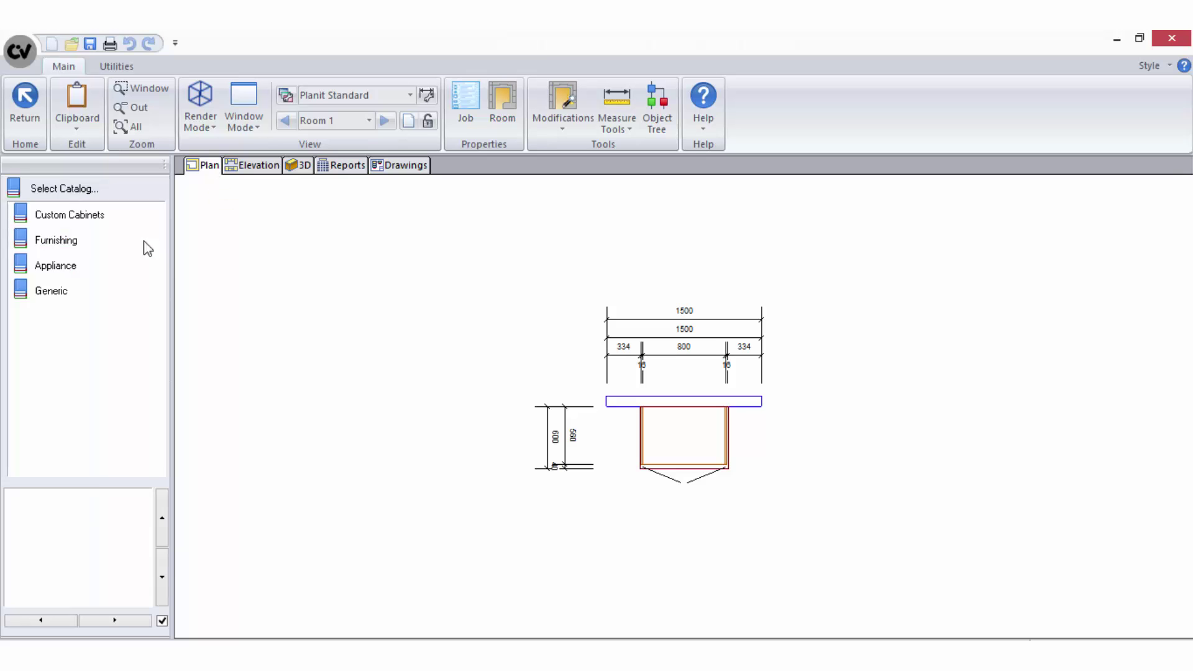
{"action": "left_click", "coordinate": [74, 241]}
{"action": "left_click", "coordinate": [72, 262]}
{"action": "left_click", "coordinate": [60, 290]}
{"action": "left_click_drag", "start_coordinate": [60, 290], "coordinate": [668, 435]}
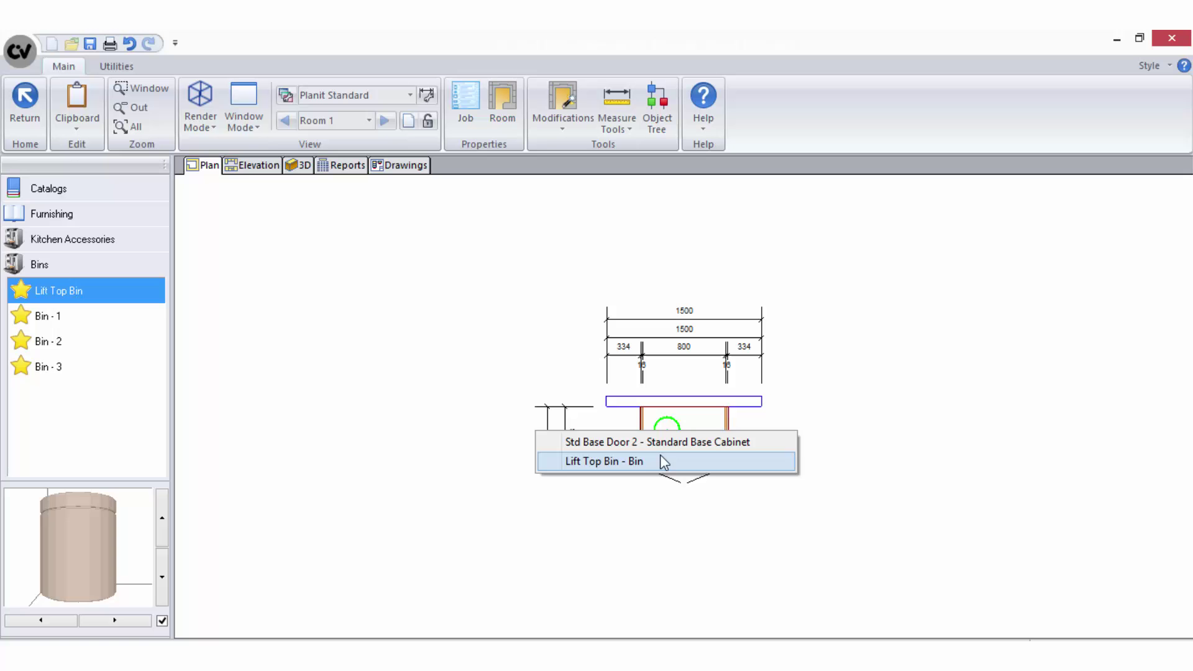
Check the Lift Top Bin's 45.00 price and 15-minute labour in its properties.
{"action": "left_click", "coordinate": [659, 454]}
{"action": "right_click", "coordinate": [669, 430]}
{"action": "left_click", "coordinate": [670, 566]}
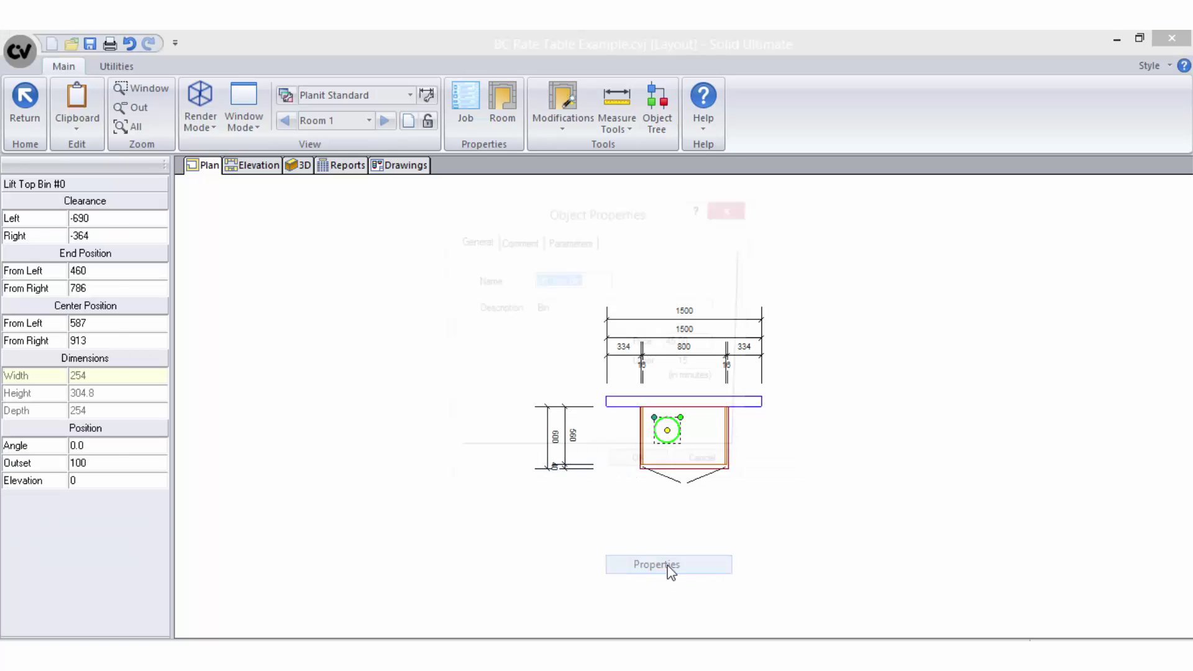
{"action": "key", "text": "Tab"}
{"action": "key", "text": "Tab"}
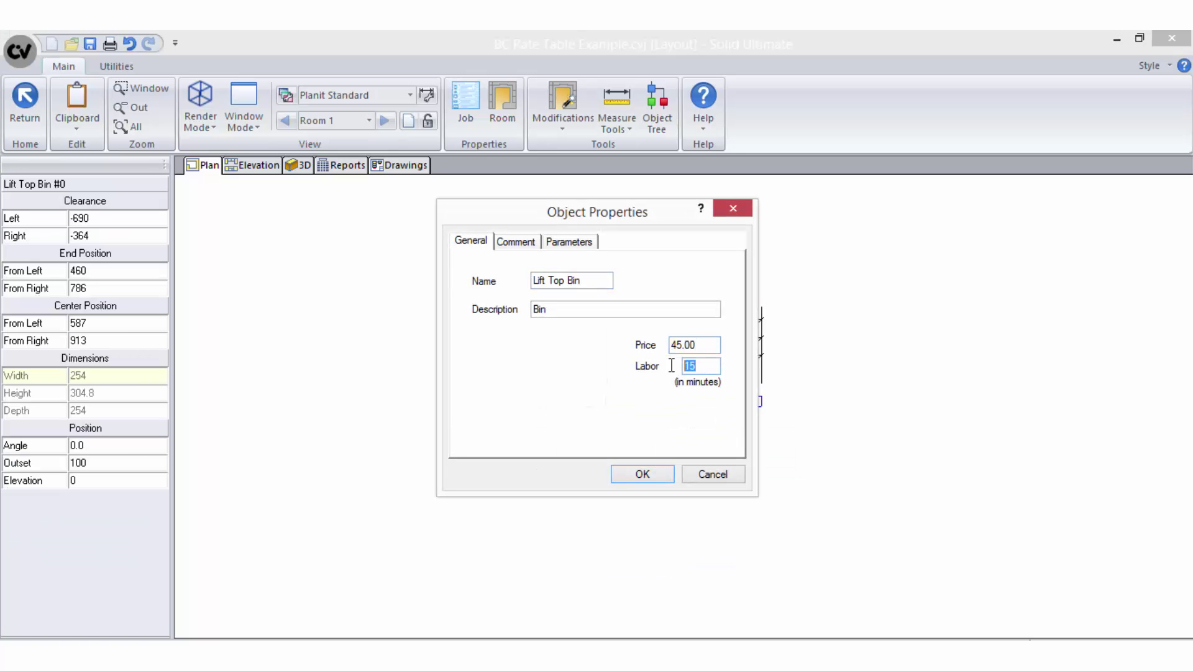
{"action": "left_click", "coordinate": [642, 474]}
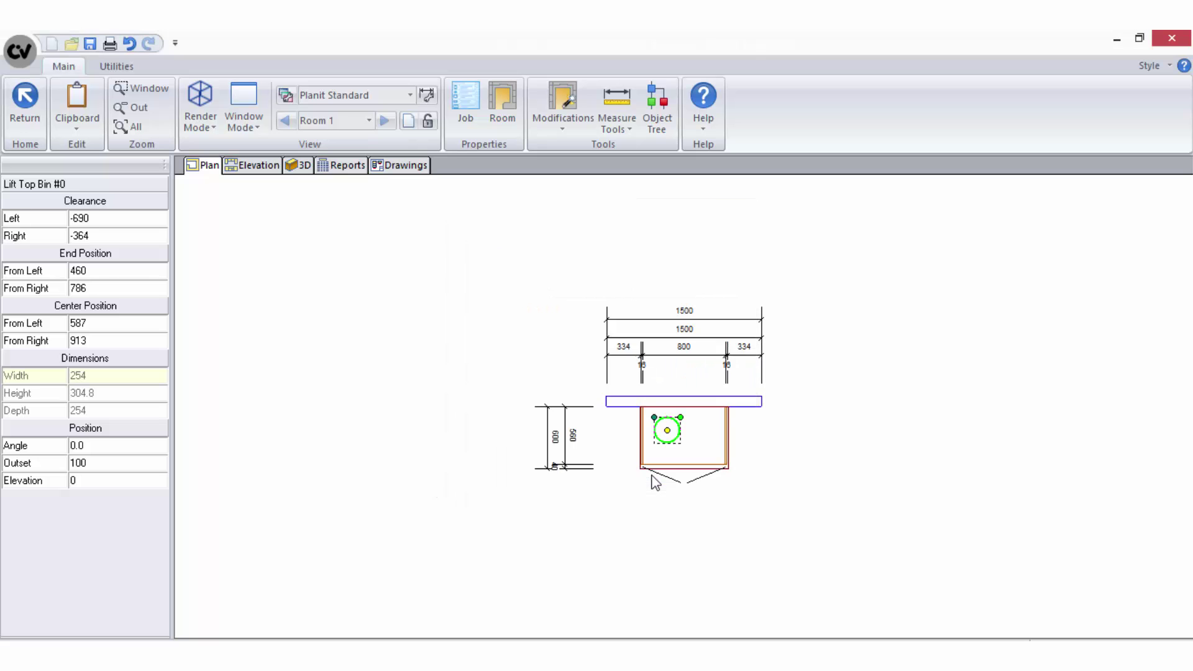
Show the Lift Top Bin at $45.00 under Furnishing > Room 1, total $381.12, and reopen Rate Tables.
{"action": "left_click", "coordinate": [329, 165]}
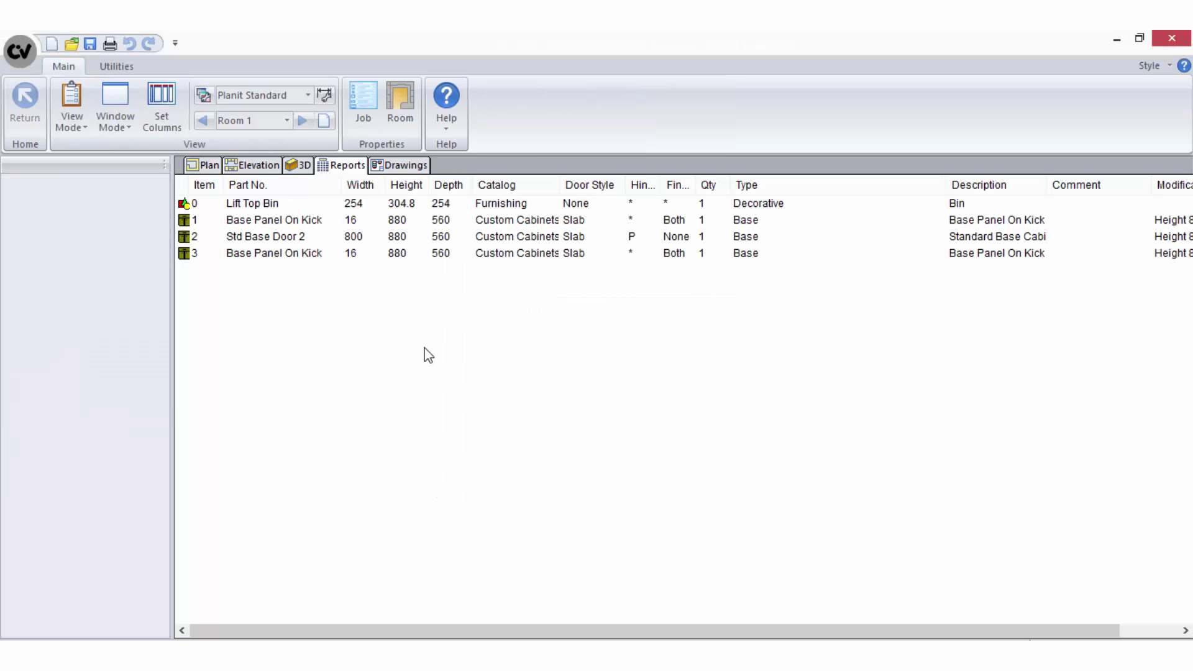
{"action": "left_click", "coordinate": [185, 195]}
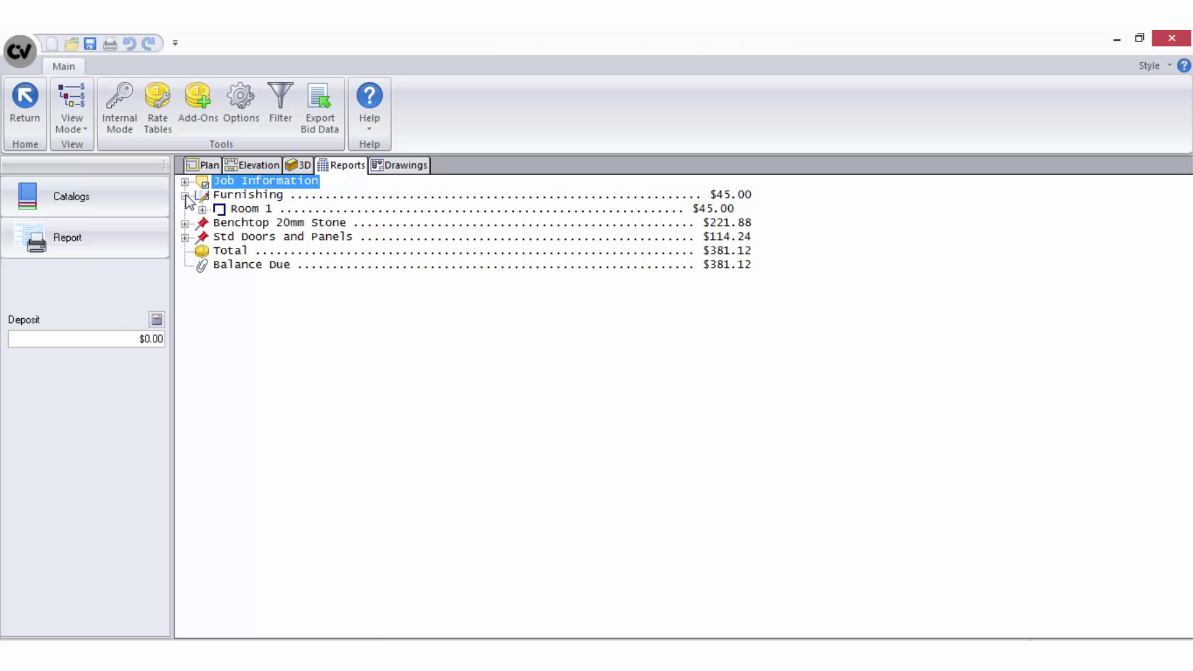
{"action": "left_click", "coordinate": [202, 209]}
{"action": "left_click", "coordinate": [275, 224]}
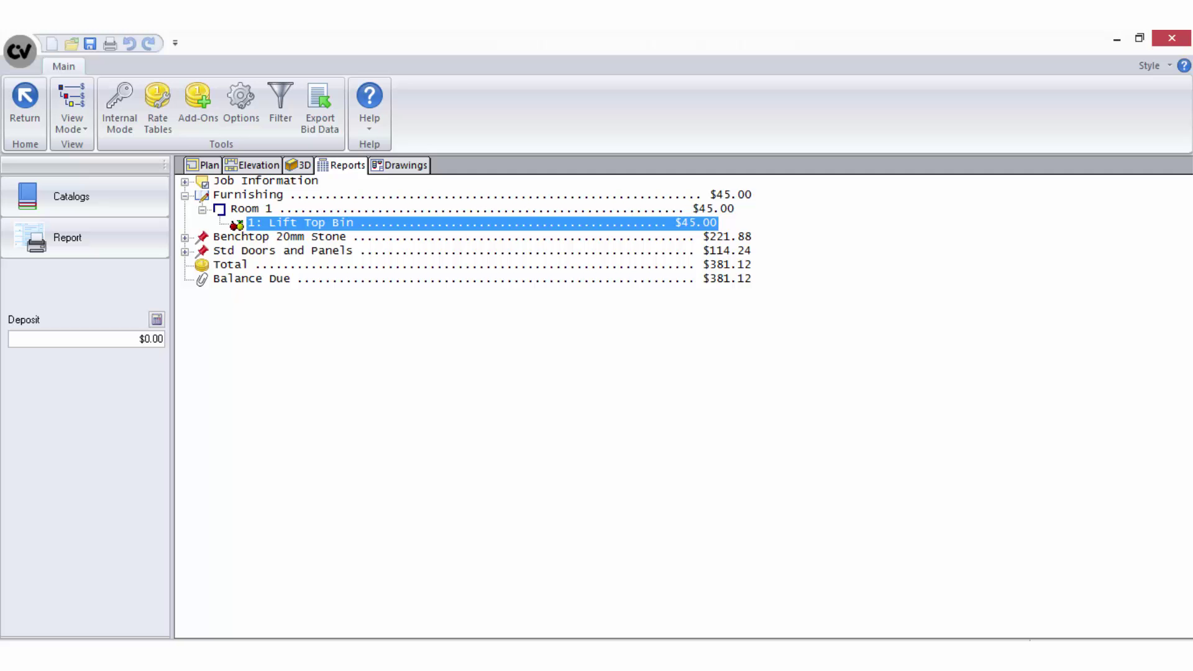
{"action": "left_click", "coordinate": [165, 122]}
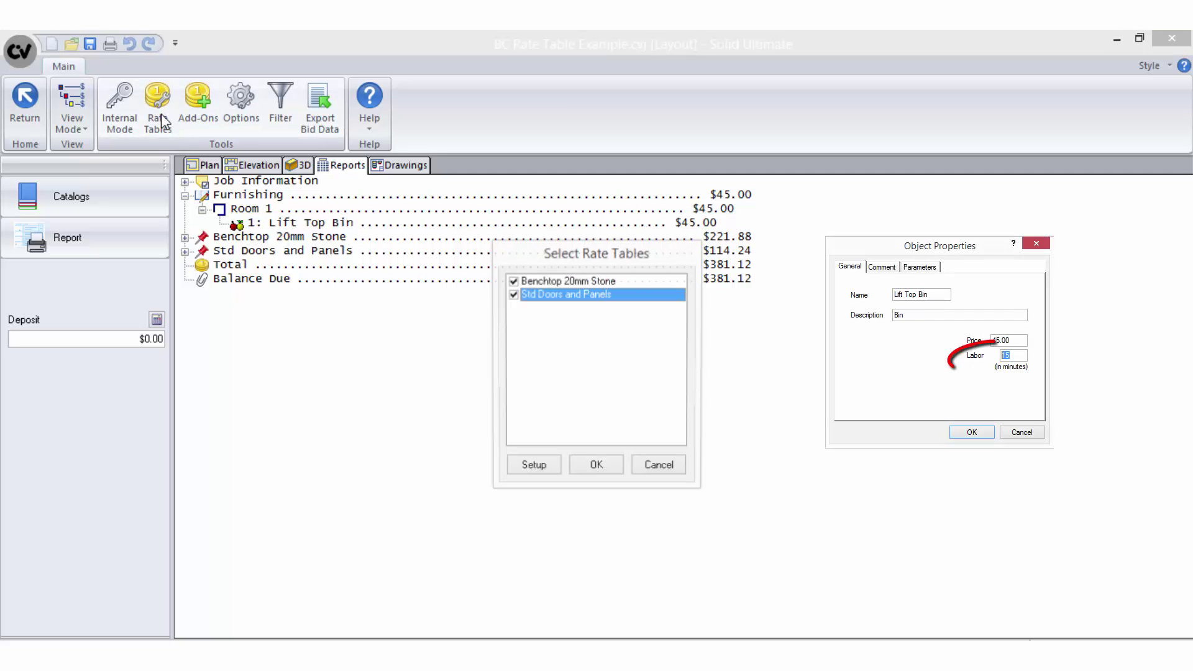
In rate table setup, add a 'Labour for fittings' line at $70.00 Per Hour of Accessory Labor.
{"action": "left_click", "coordinate": [551, 468]}
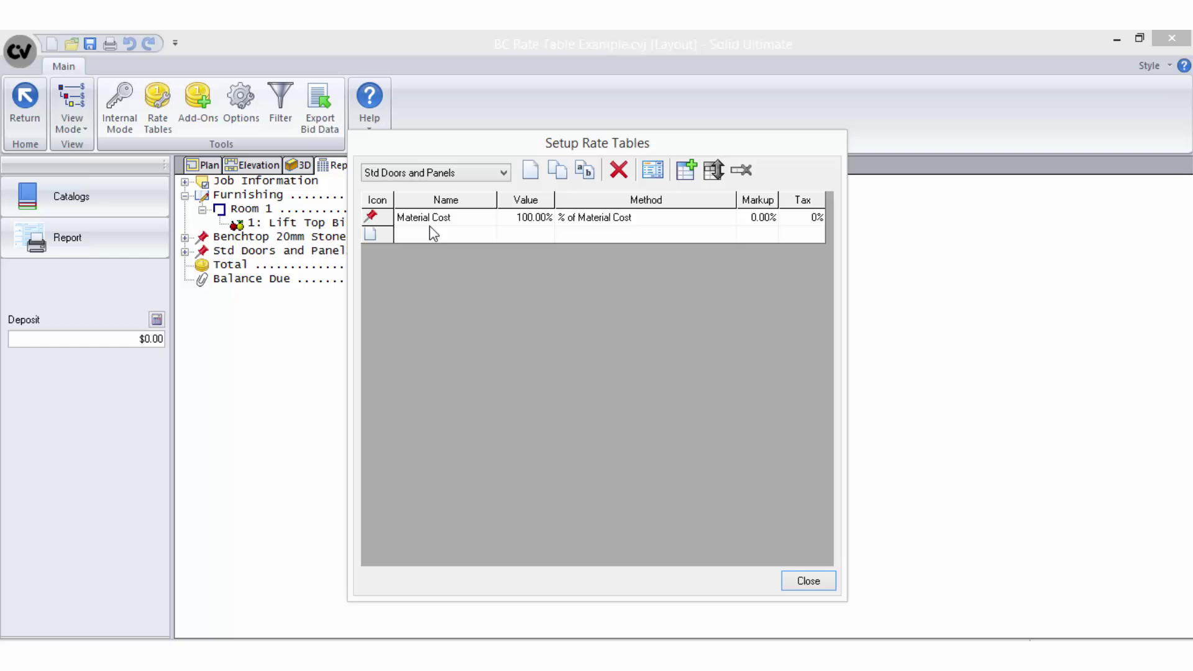
{"action": "left_click", "coordinate": [436, 233]}
{"action": "type", "text": "Labour for fittings"}
{"action": "left_click", "coordinate": [638, 236]}
{"action": "left_click", "coordinate": [728, 236]}
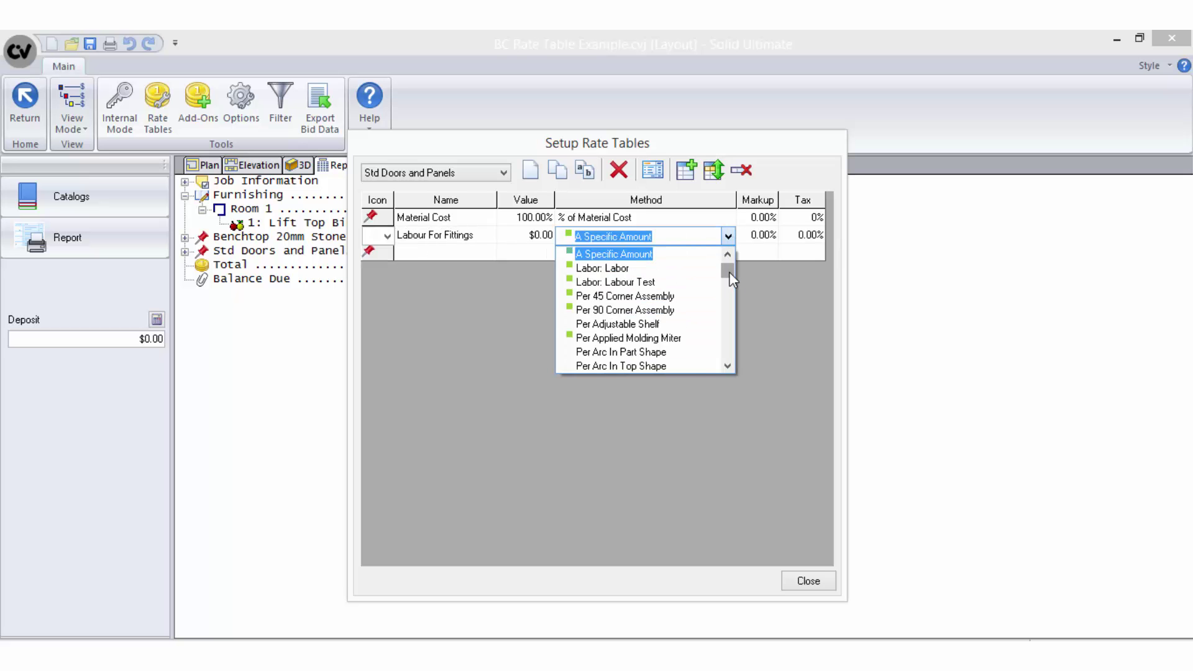
{"action": "left_click_drag", "start_coordinate": [730, 274], "coordinate": [726, 294]}
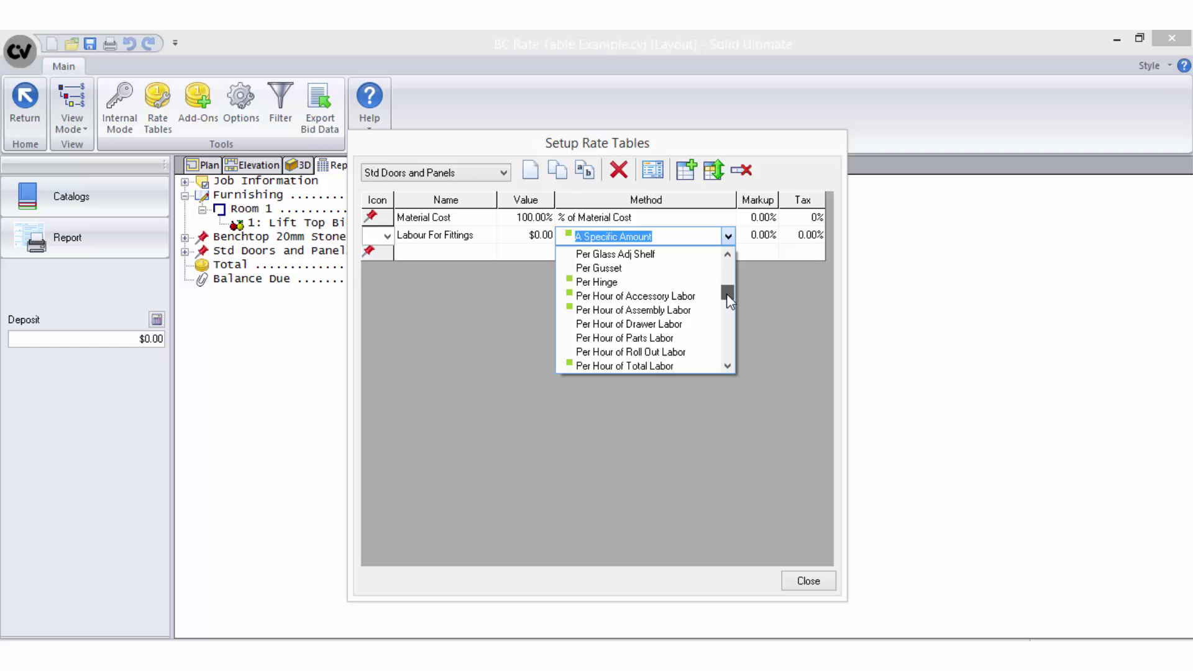
{"action": "left_click", "coordinate": [682, 297]}
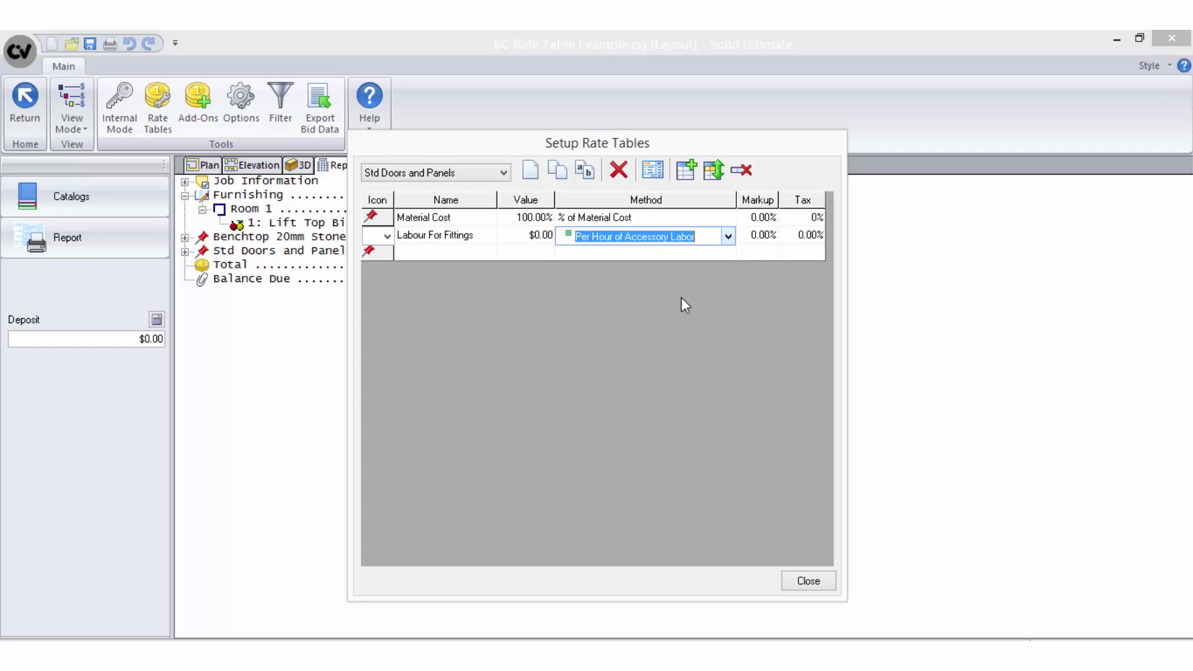
{"action": "left_click", "coordinate": [528, 236]}
{"action": "type", "text": "70"}
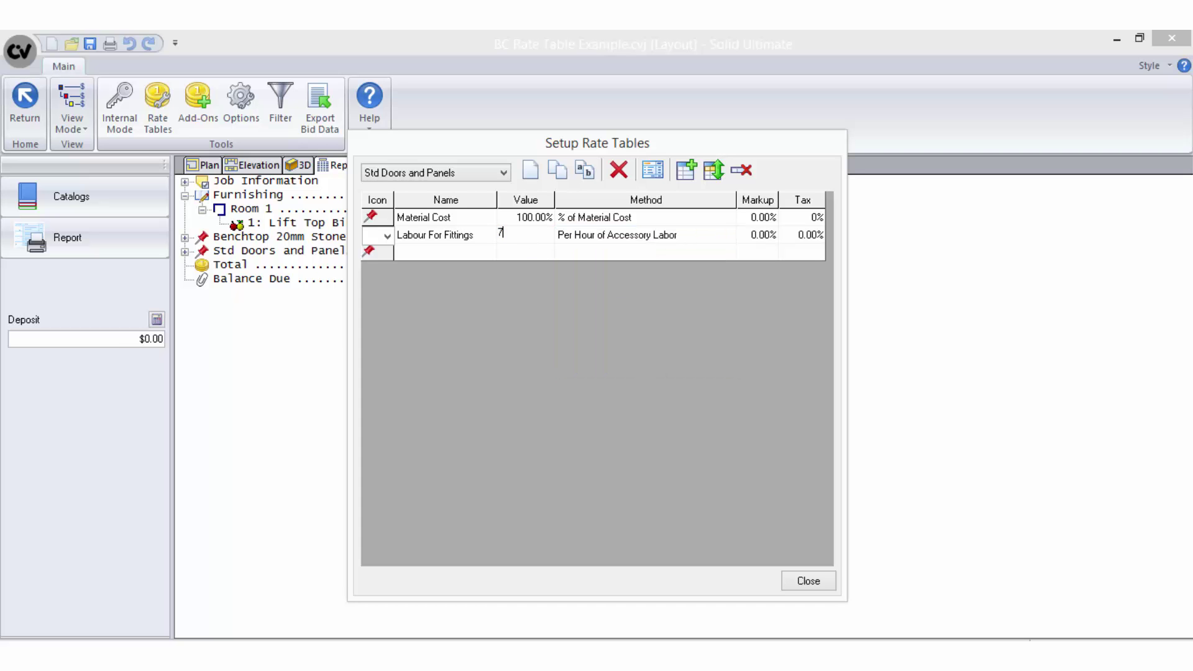
{"action": "left_click", "coordinate": [464, 254]}
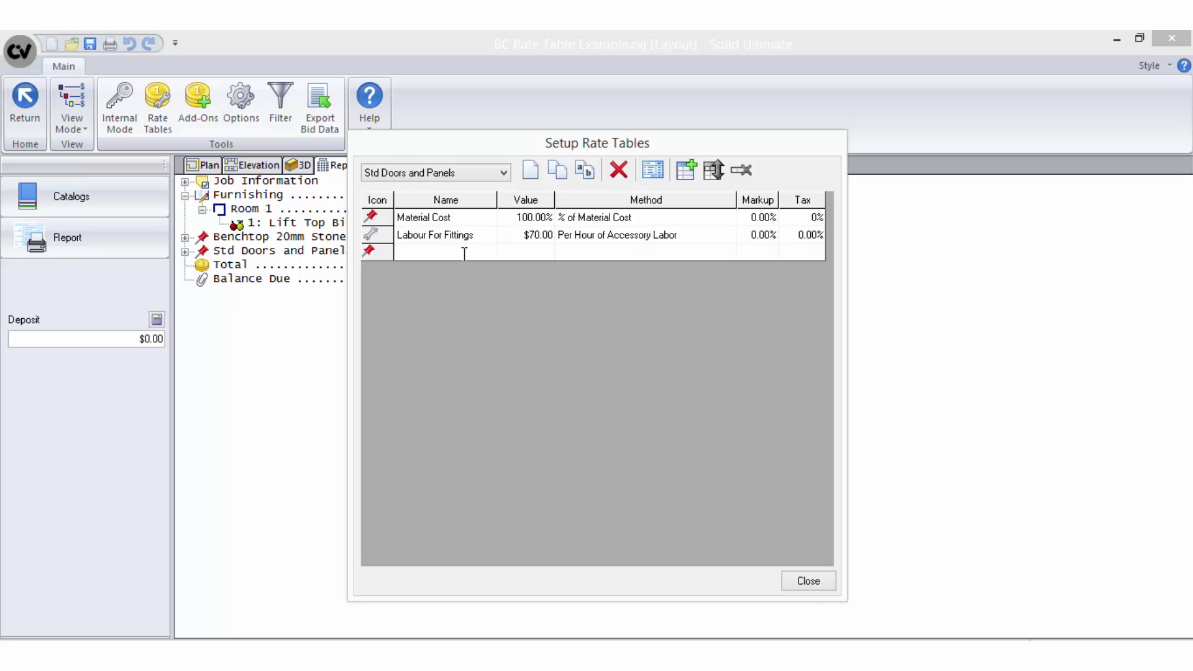
Apply the tables and expand Furnishing and Std Doors and Panels to show $17.50 fittings labour.
{"action": "left_click", "coordinate": [809, 583]}
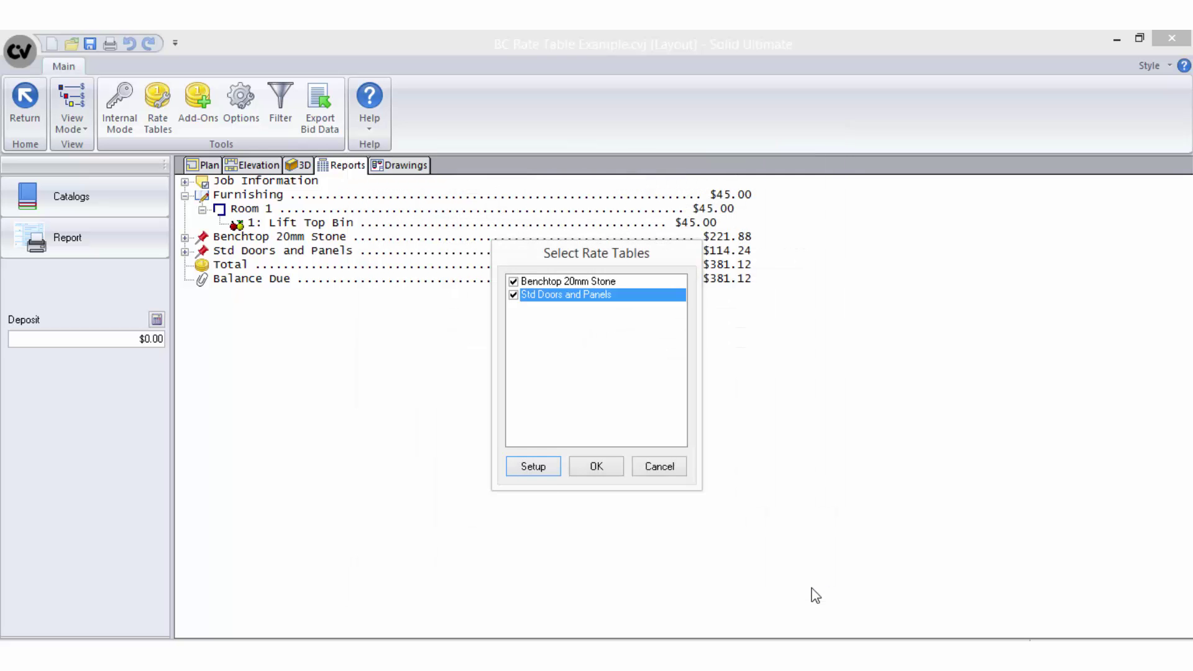
{"action": "left_click", "coordinate": [583, 470]}
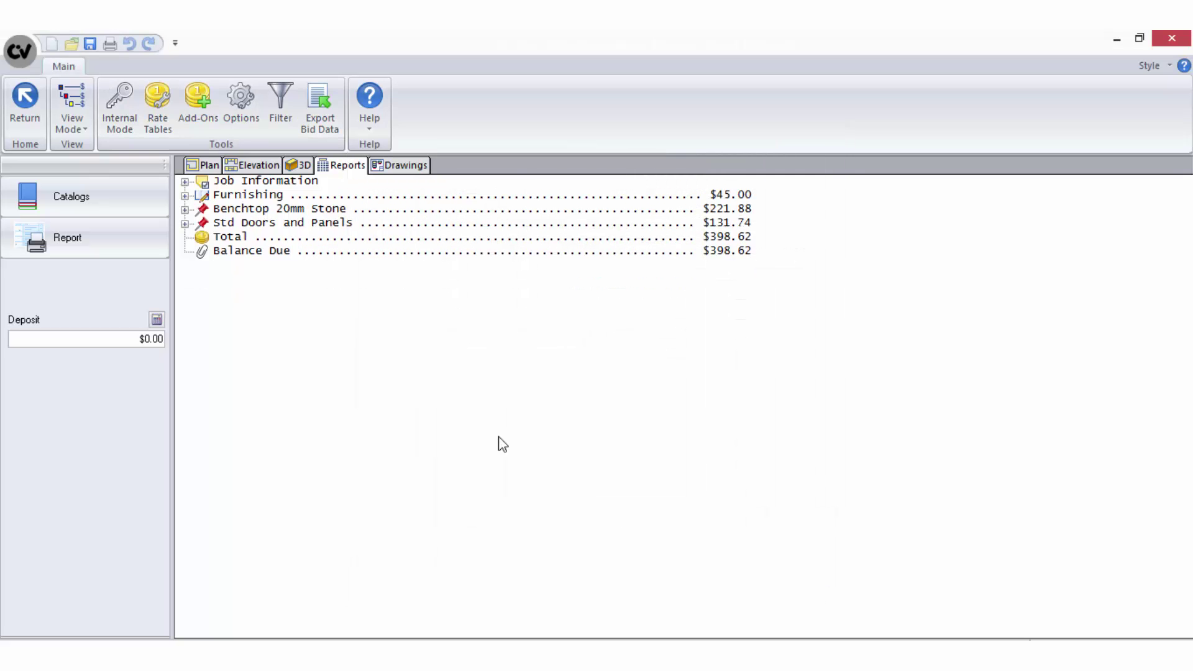
{"action": "left_click", "coordinate": [185, 195]}
{"action": "left_click", "coordinate": [202, 209]}
{"action": "left_click", "coordinate": [258, 223]}
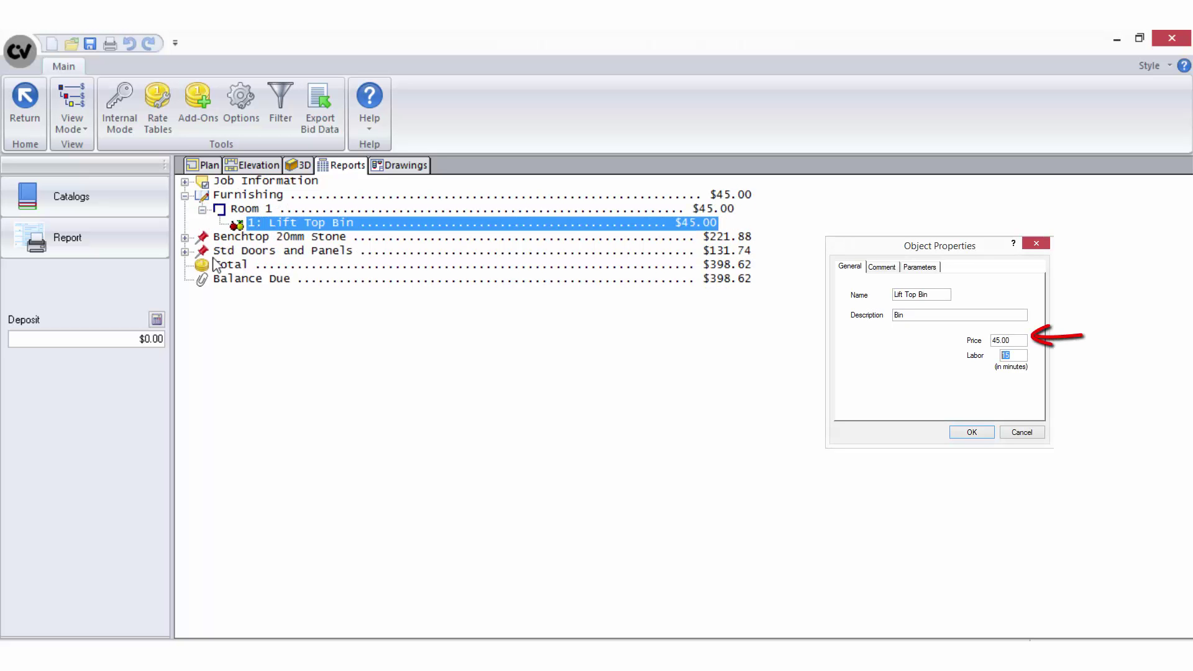
{"action": "left_click", "coordinate": [185, 251]}
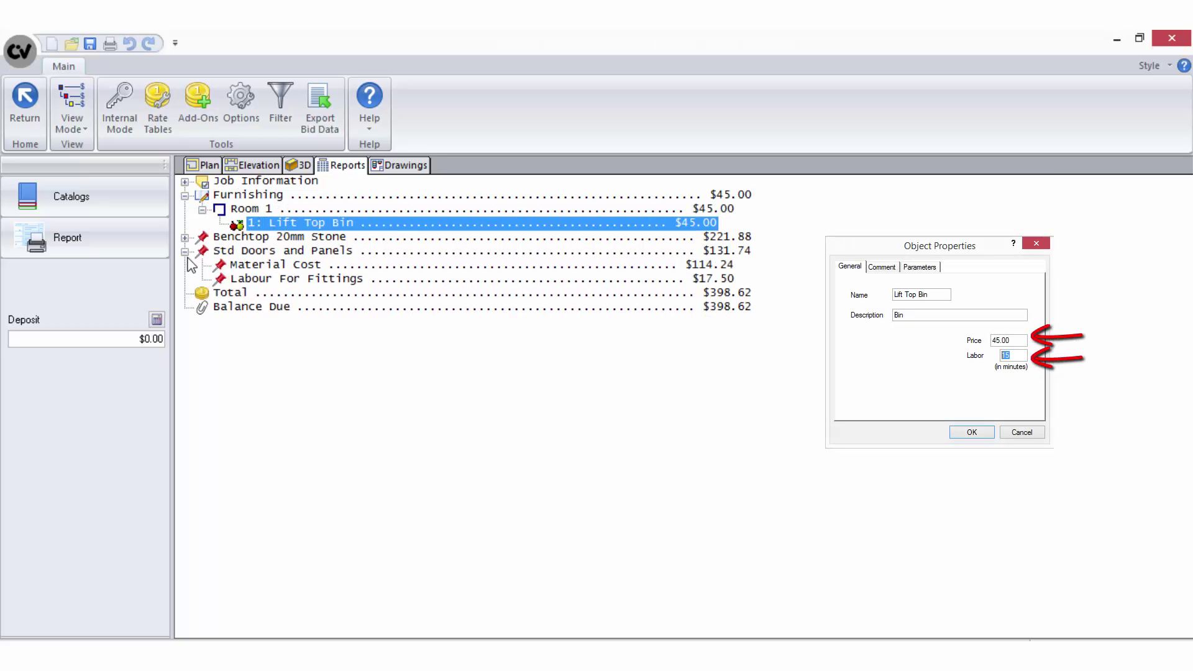
{"action": "left_click", "coordinate": [240, 280]}
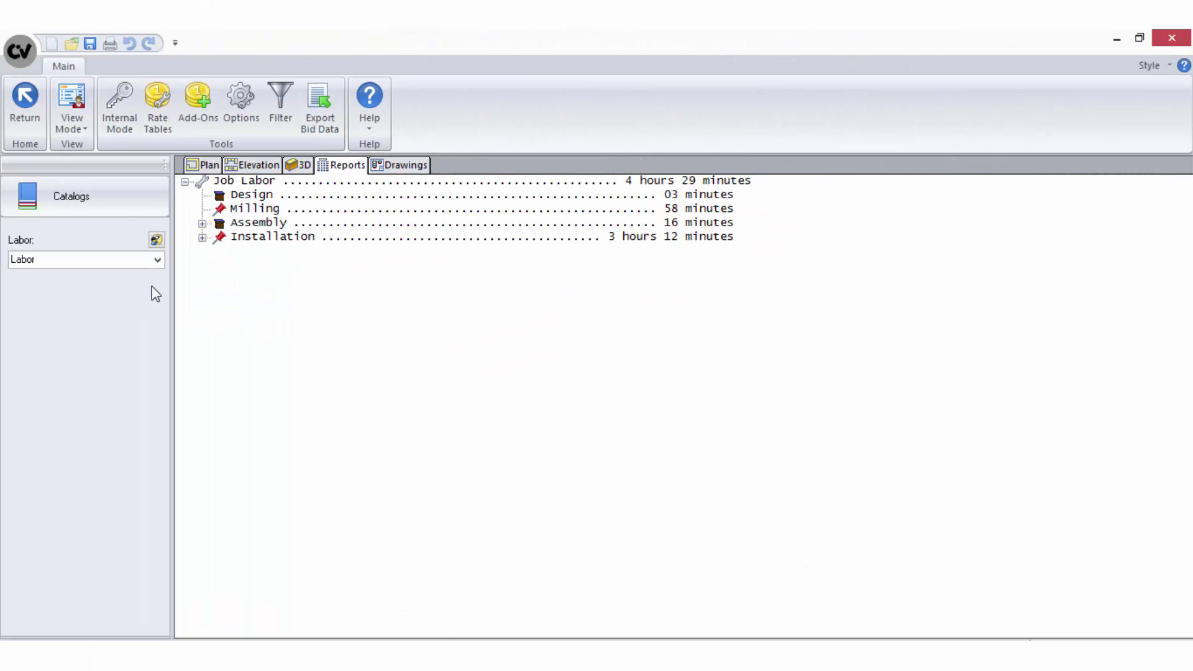
Copy the current Labor scheme into a new scheme named 'Labour Example'.
{"action": "left_click", "coordinate": [157, 240]}
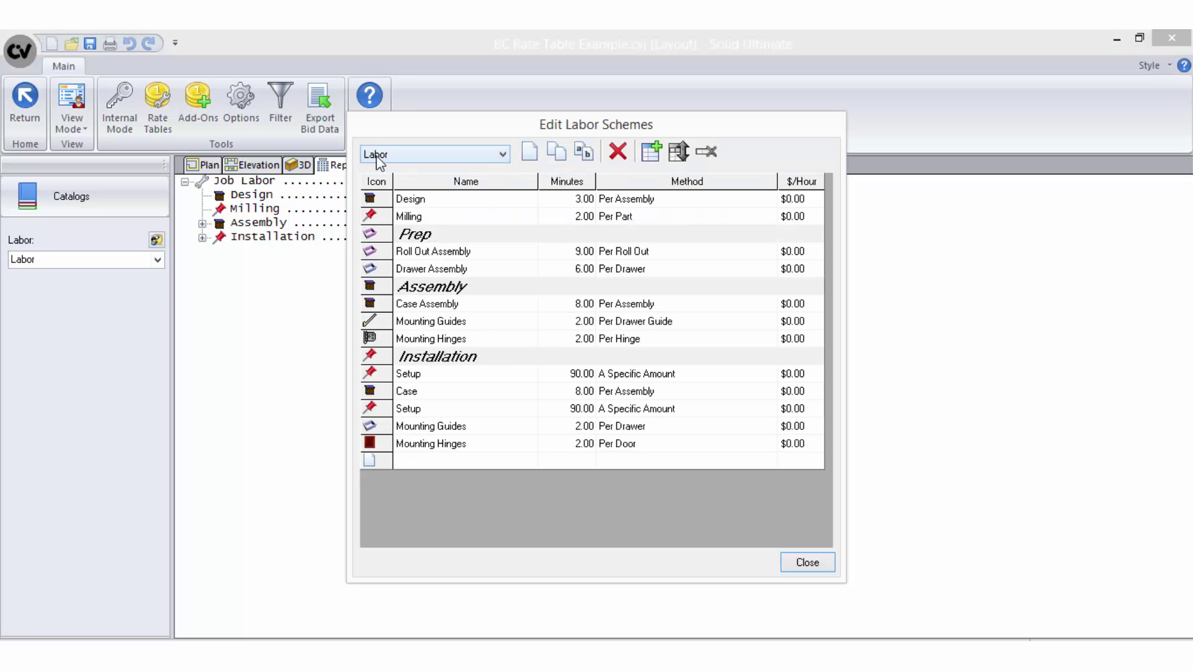
{"action": "left_click", "coordinate": [558, 153]}
{"action": "type", "text": "L"}
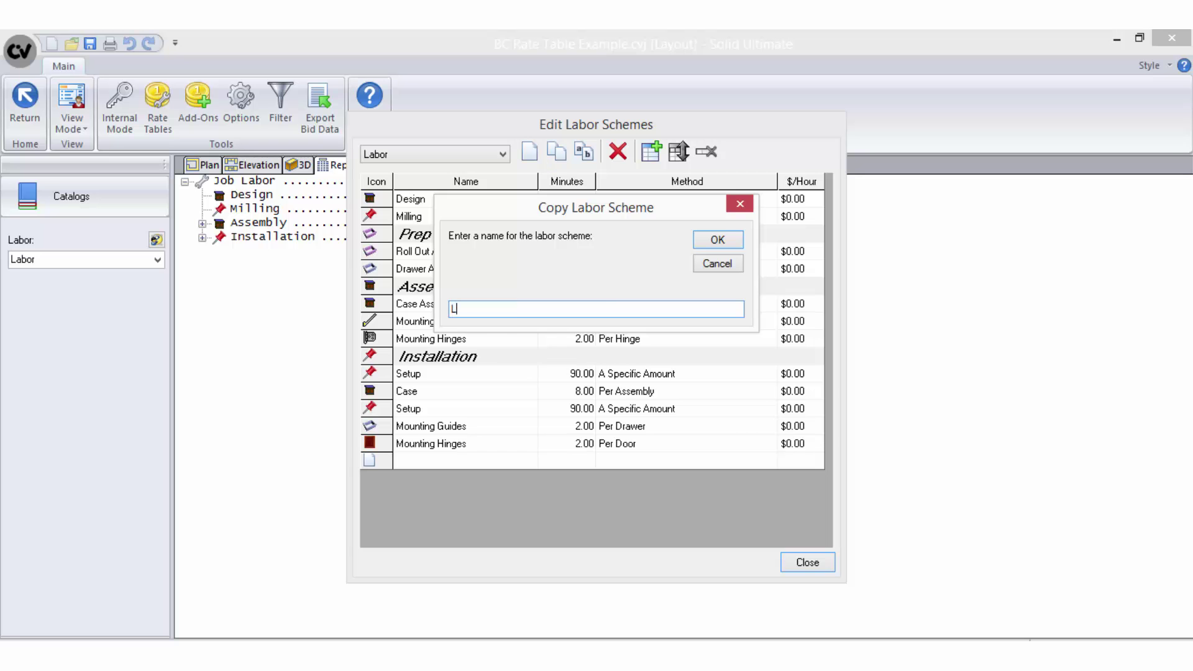
{"action": "type", "text": "abour Example"}
{"action": "left_click", "coordinate": [714, 242]}
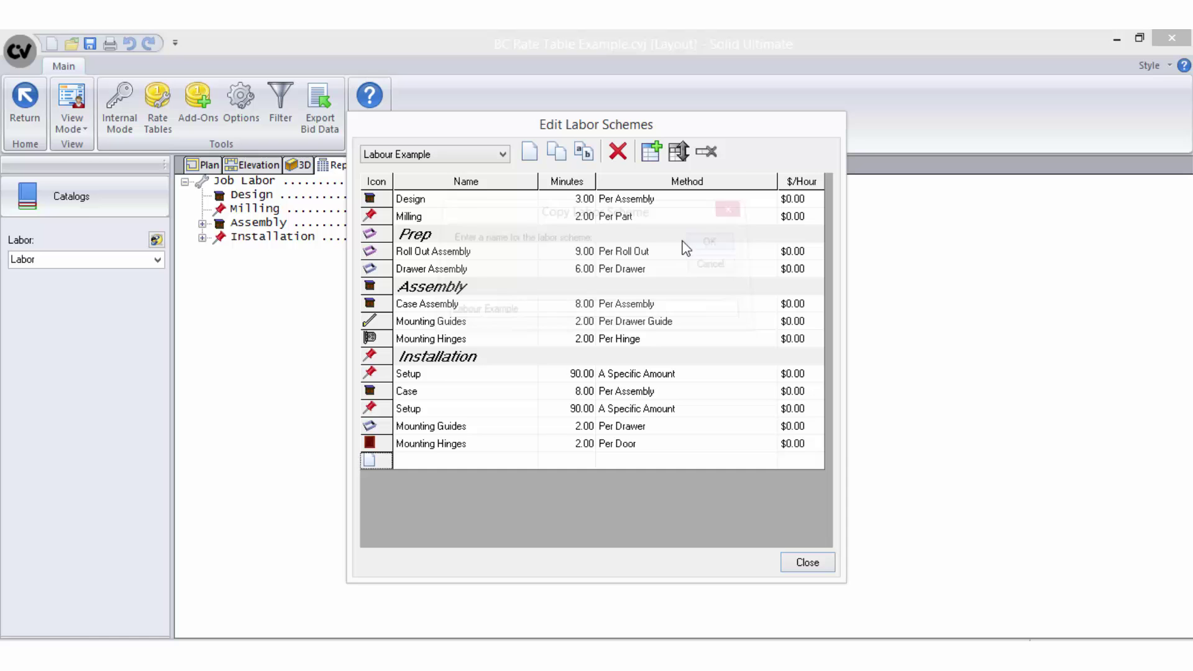
Rename the Design task to Cutting and set its method to Per Part.
{"action": "left_click", "coordinate": [500, 196]}
{"action": "type", "text": "Cutting"}
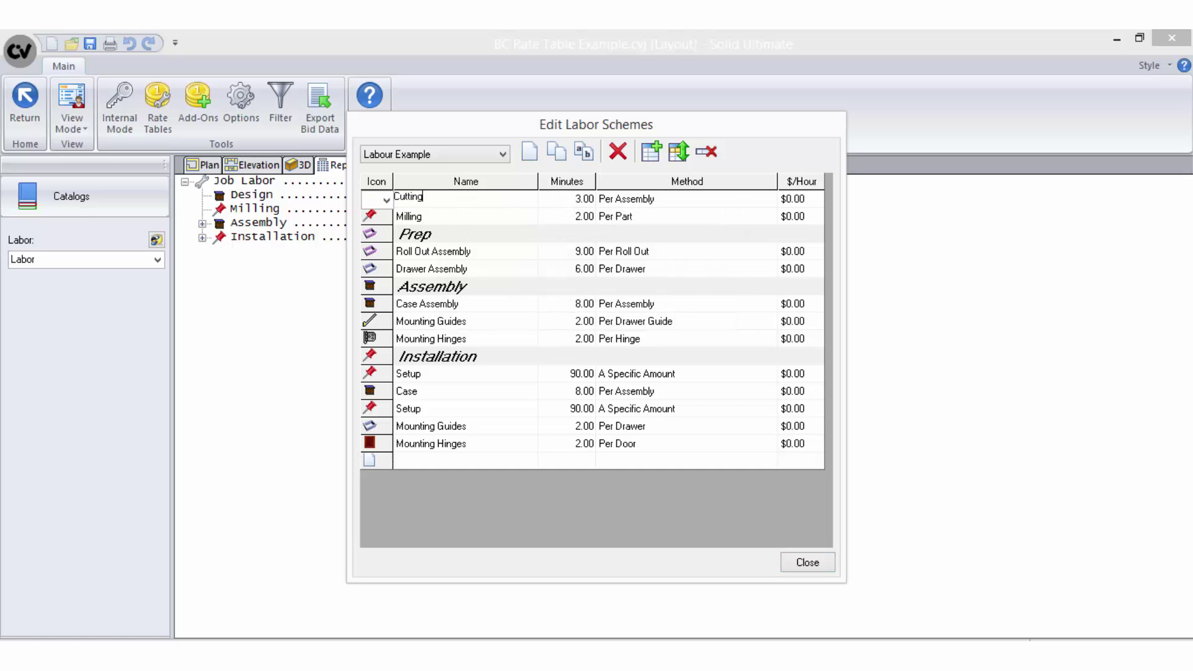
{"action": "key", "text": "Tab"}
{"action": "left_click", "coordinate": [760, 199]}
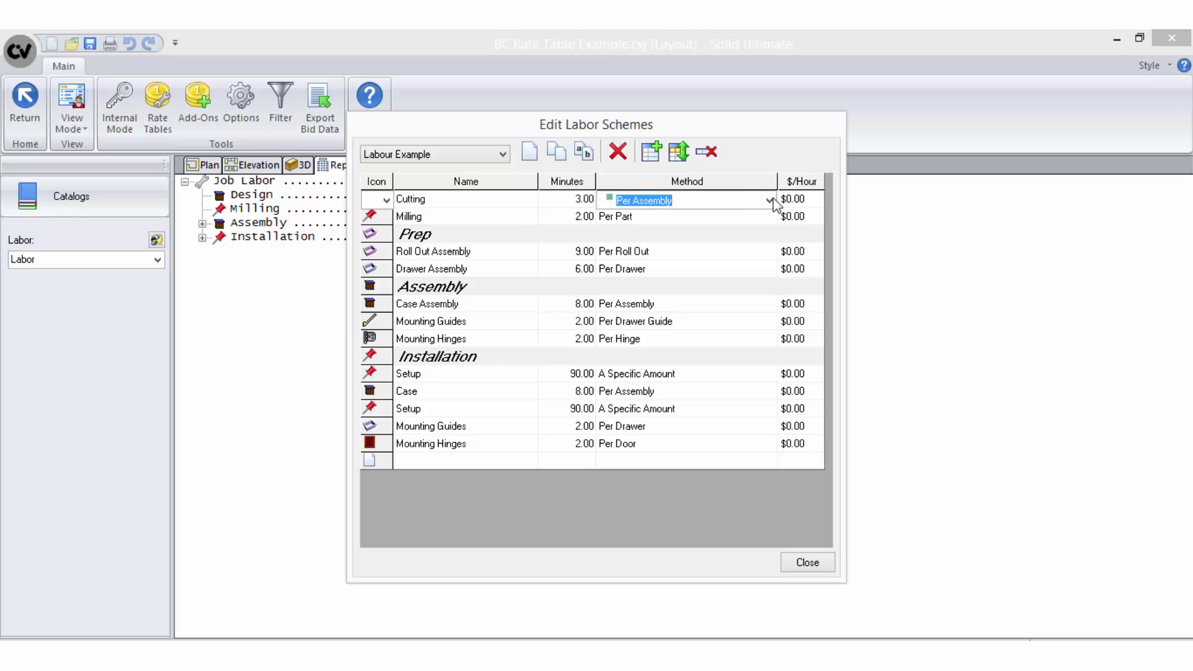
{"action": "left_click", "coordinate": [769, 200]}
{"action": "left_click_drag", "start_coordinate": [767, 246], "coordinate": [772, 311]}
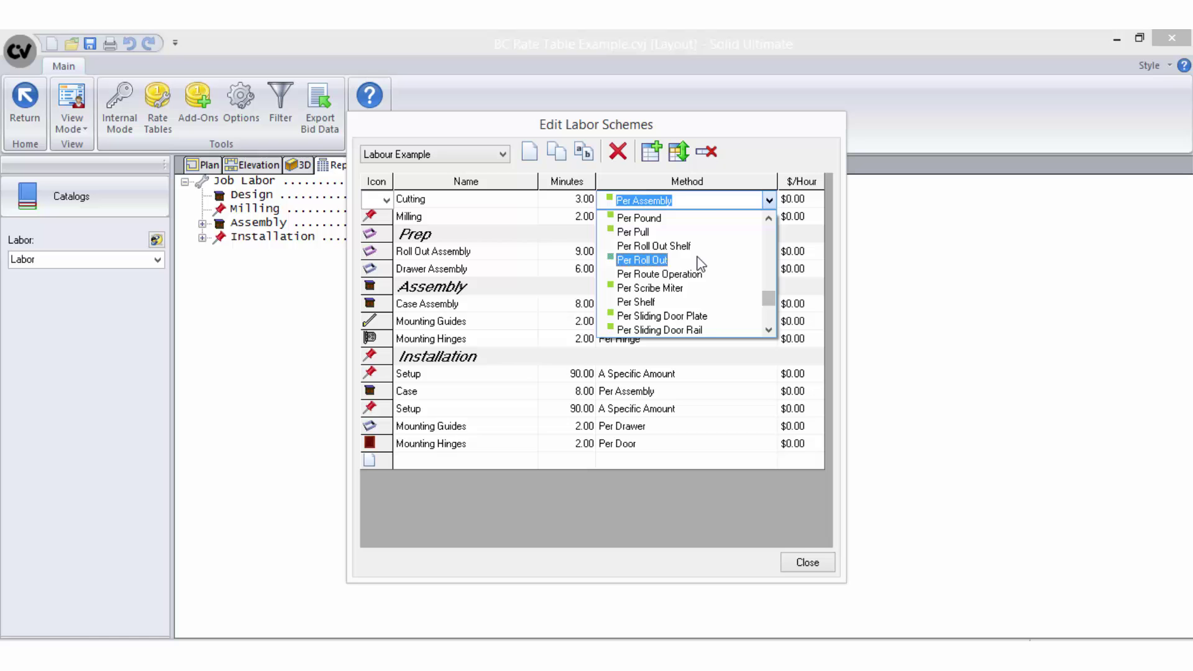
{"action": "scroll", "coordinate": [700, 264], "scroll_direction": "up", "scroll_amount": 2}
{"action": "left_click", "coordinate": [698, 232]}
Rename the Milling task to Edging with 1 minute per part.
{"action": "left_click", "coordinate": [494, 214]}
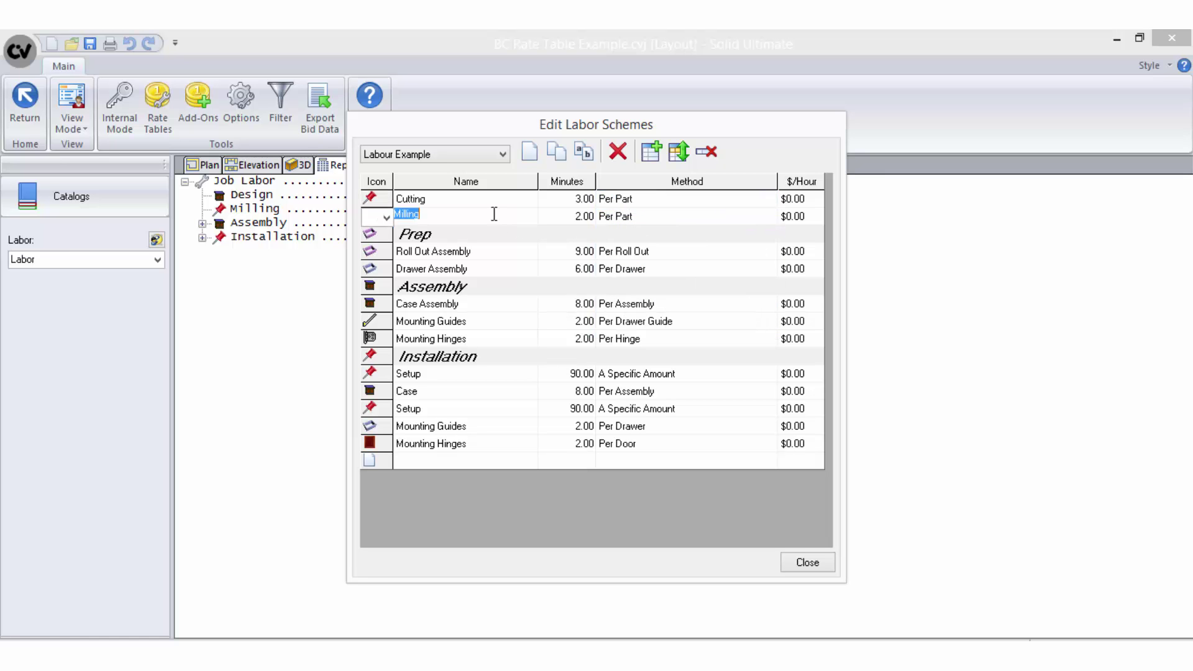
{"action": "type", "text": "Edging"}
{"action": "key", "text": "Tab"}
{"action": "type", "text": "1"}
{"action": "key", "text": "Tab"}
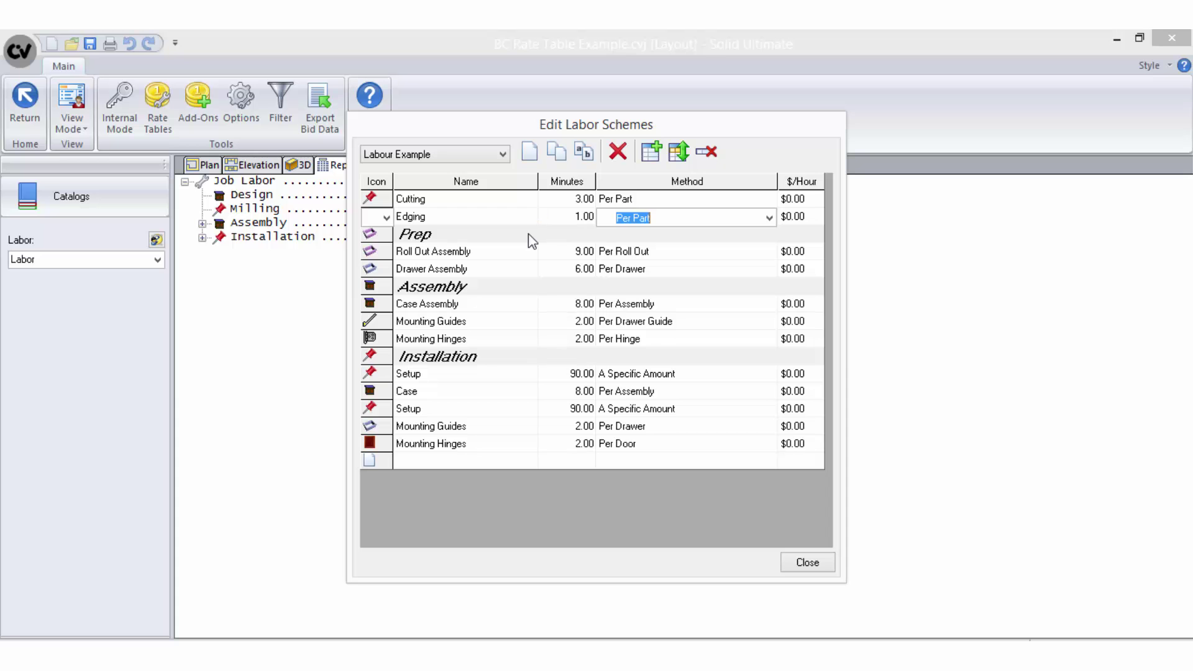
Charge Cutting and Edging at $70.00 per hour, edit the Assembly heading, and close the editor.
{"action": "left_click", "coordinate": [807, 199]}
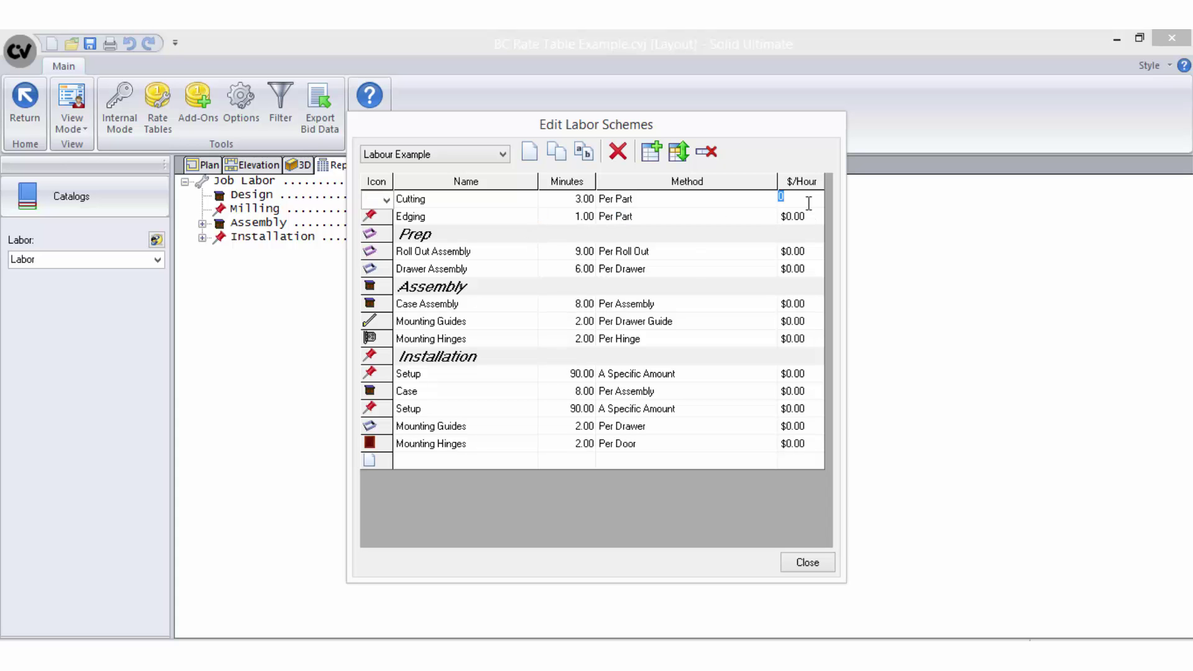
{"action": "type", "text": "70"}
{"action": "key", "text": "Return"}
{"action": "type", "text": "70"}
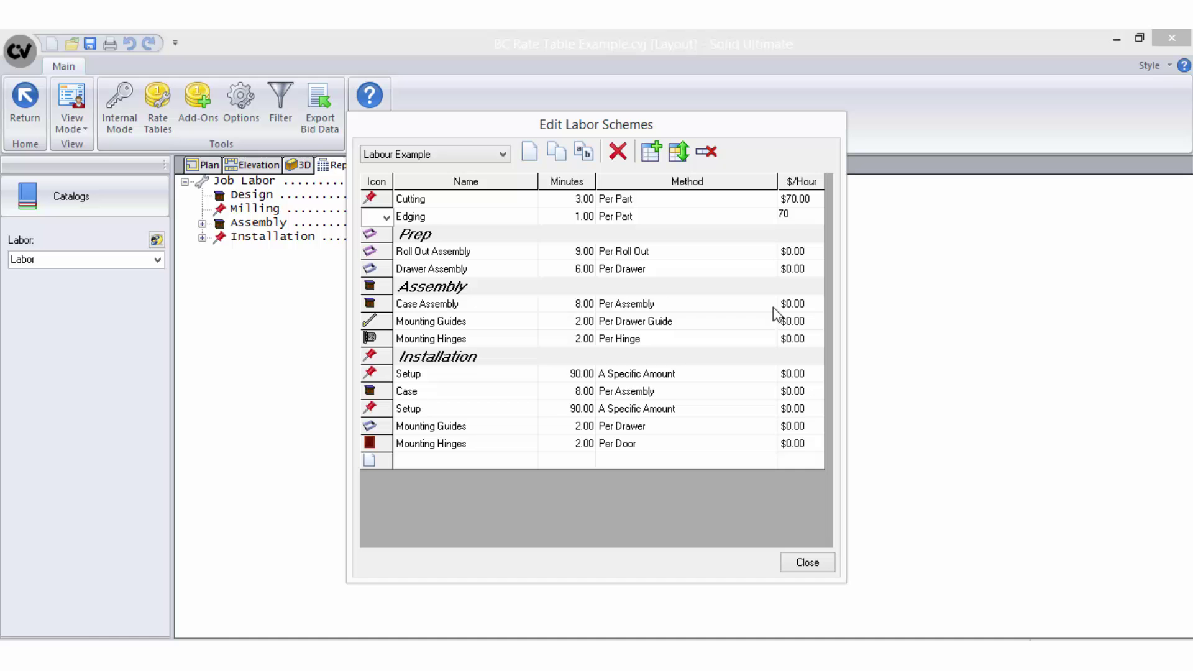
{"action": "key", "text": "Return"}
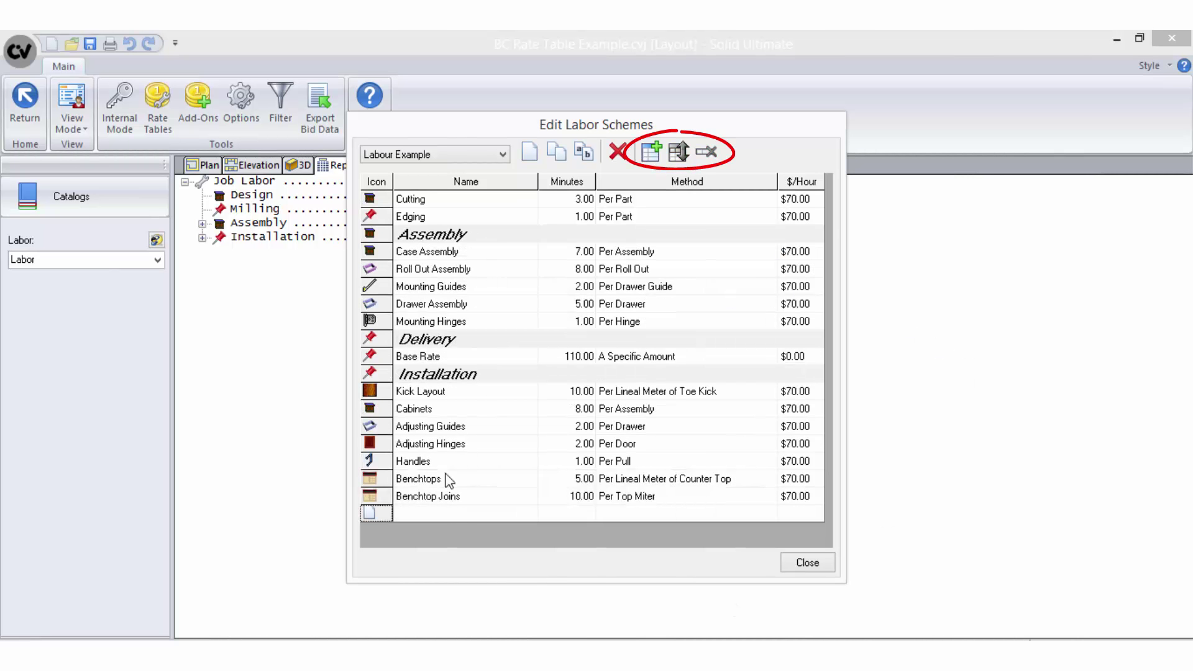
{"action": "left_click", "coordinate": [473, 233]}
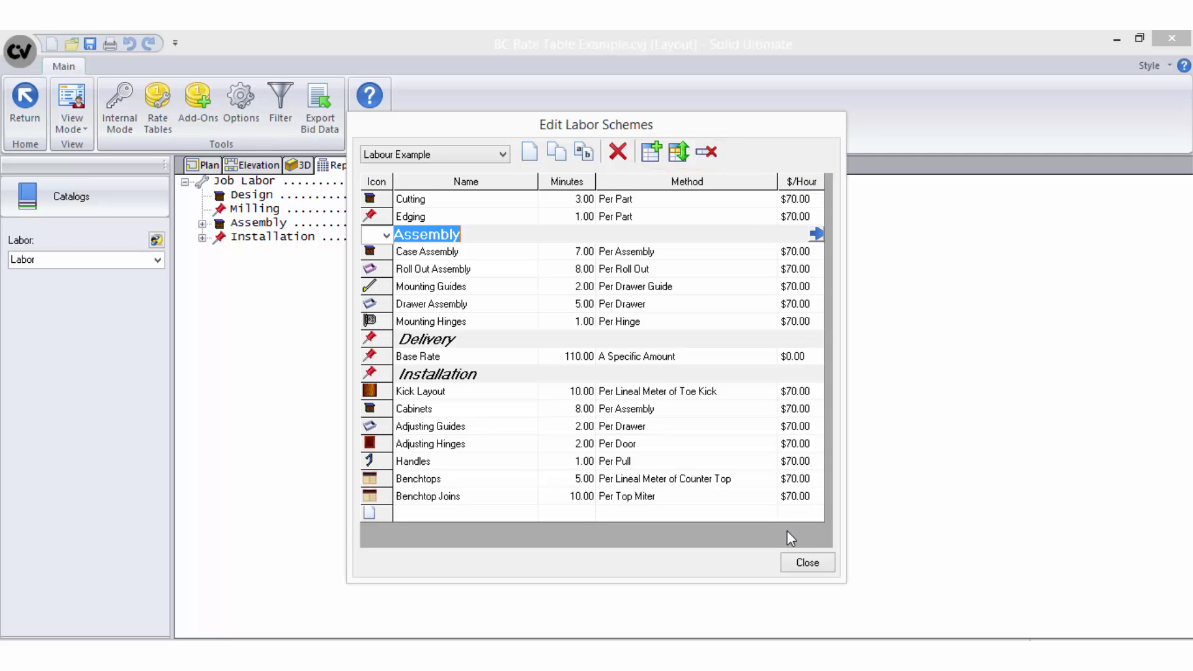
{"action": "left_click", "coordinate": [806, 565]}
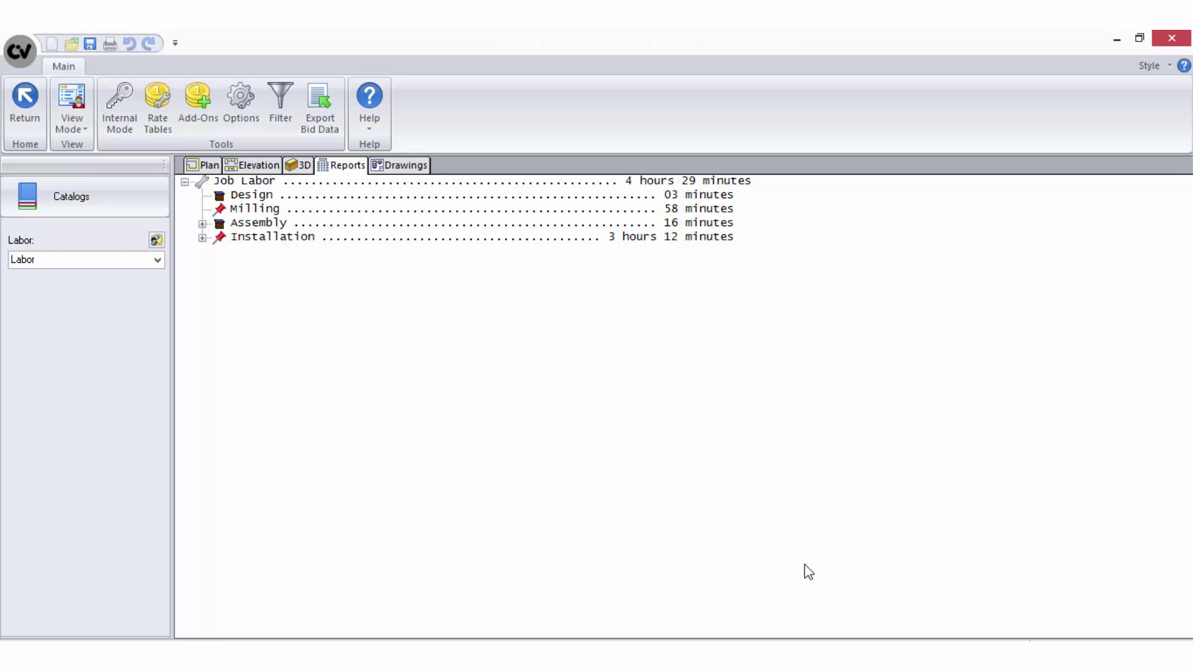
Switch the job's labour scheme to Labour Example, bringing the total to 4 hours 23 minutes.
{"action": "left_click", "coordinate": [157, 260]}
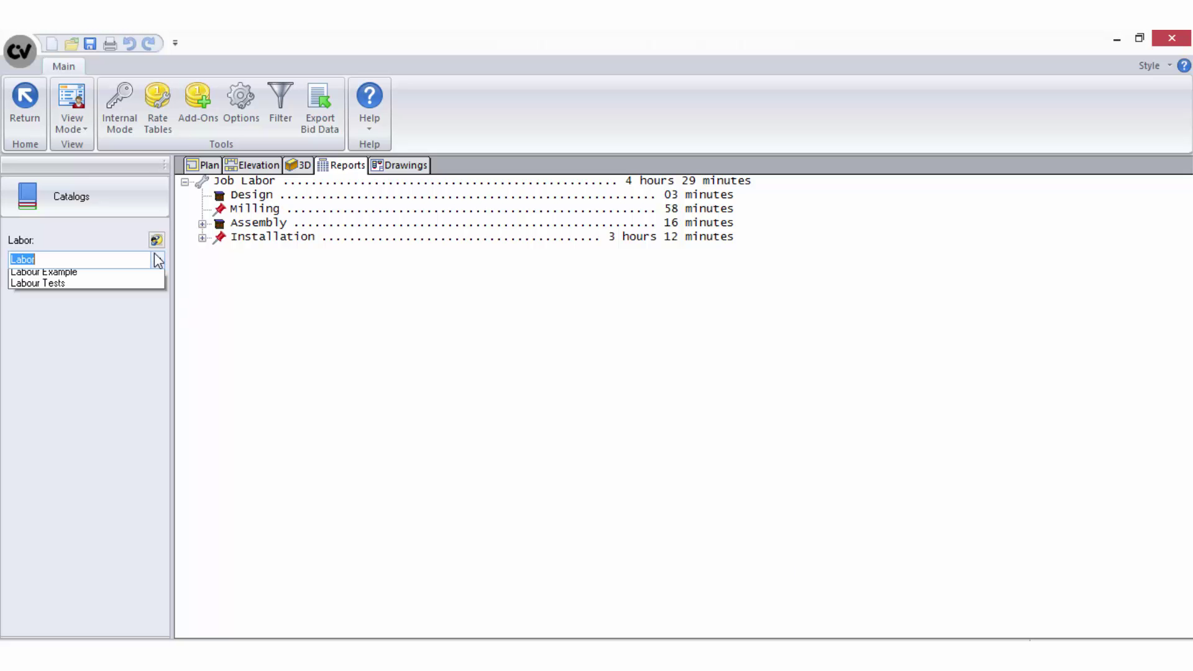
{"action": "left_click", "coordinate": [118, 287]}
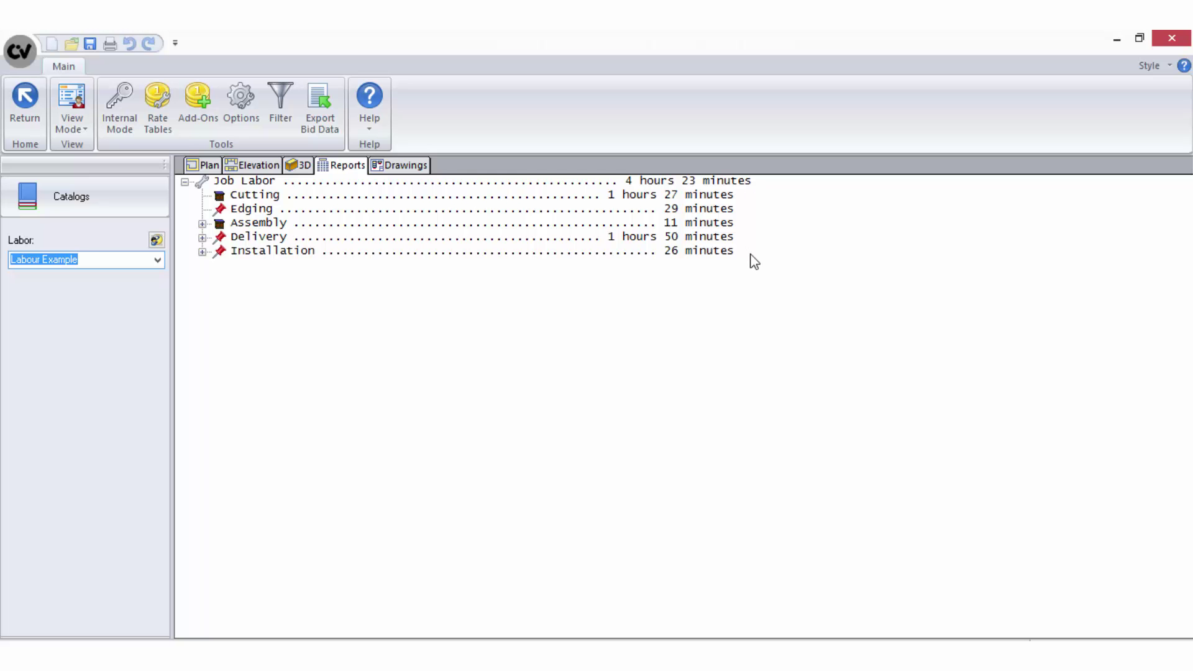
Switch the report to the priced bid view.
{"action": "left_click", "coordinate": [77, 117]}
{"action": "left_click", "coordinate": [95, 149]}
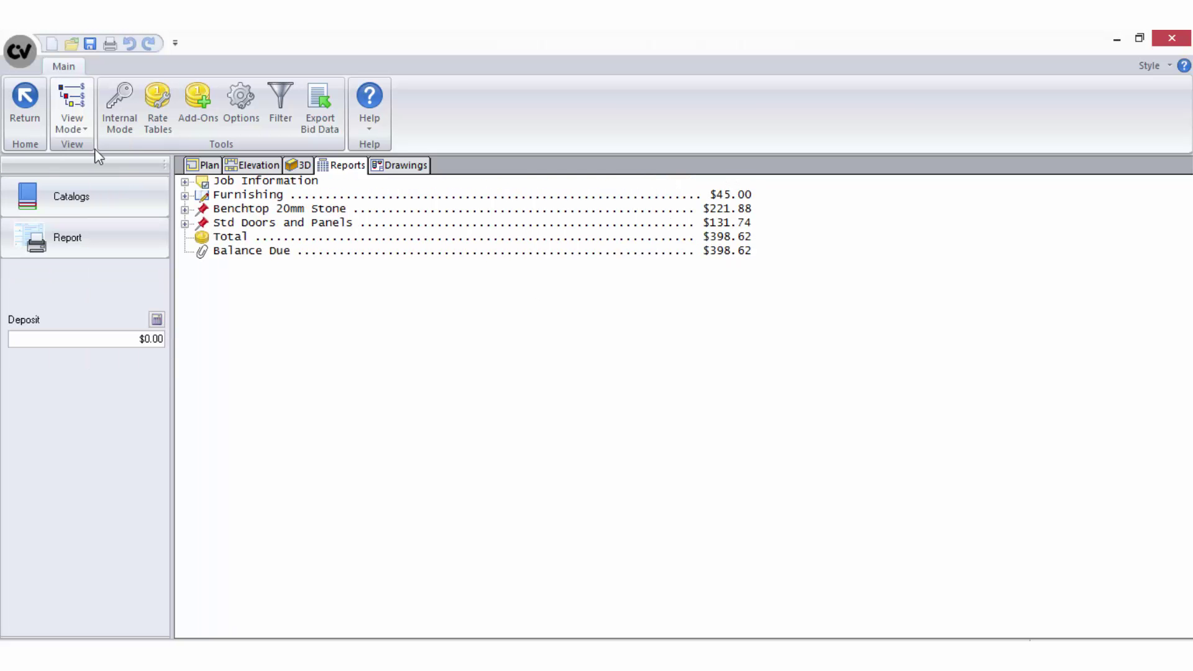
{"action": "left_click", "coordinate": [158, 109]}
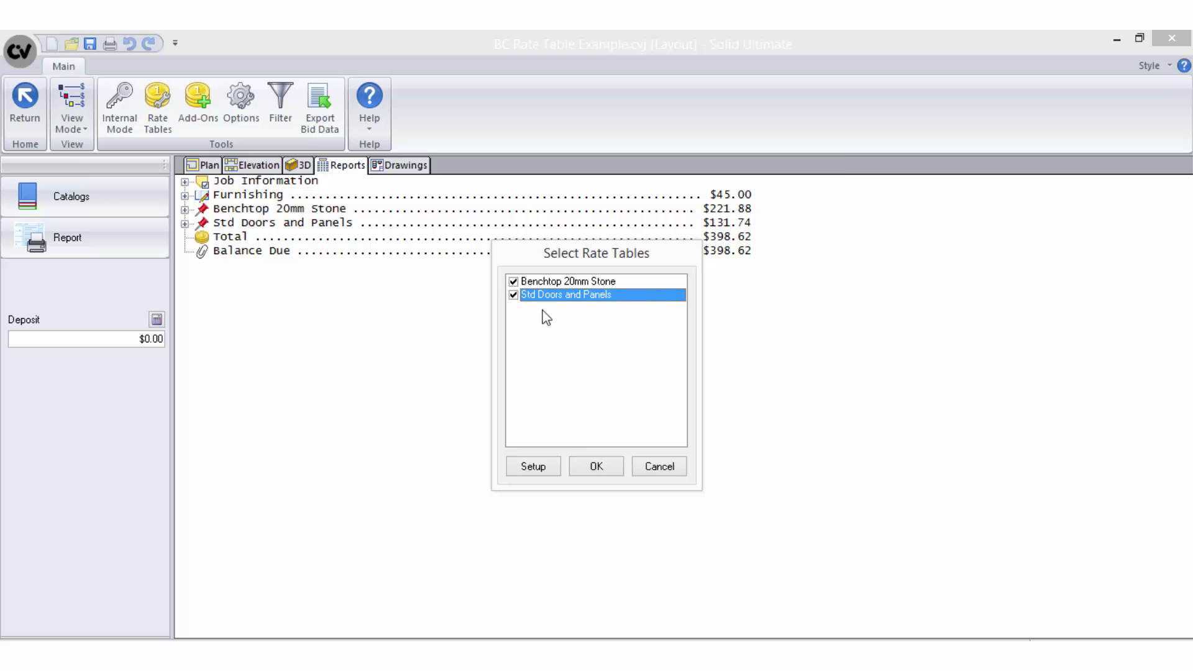
{"action": "left_click", "coordinate": [552, 467]}
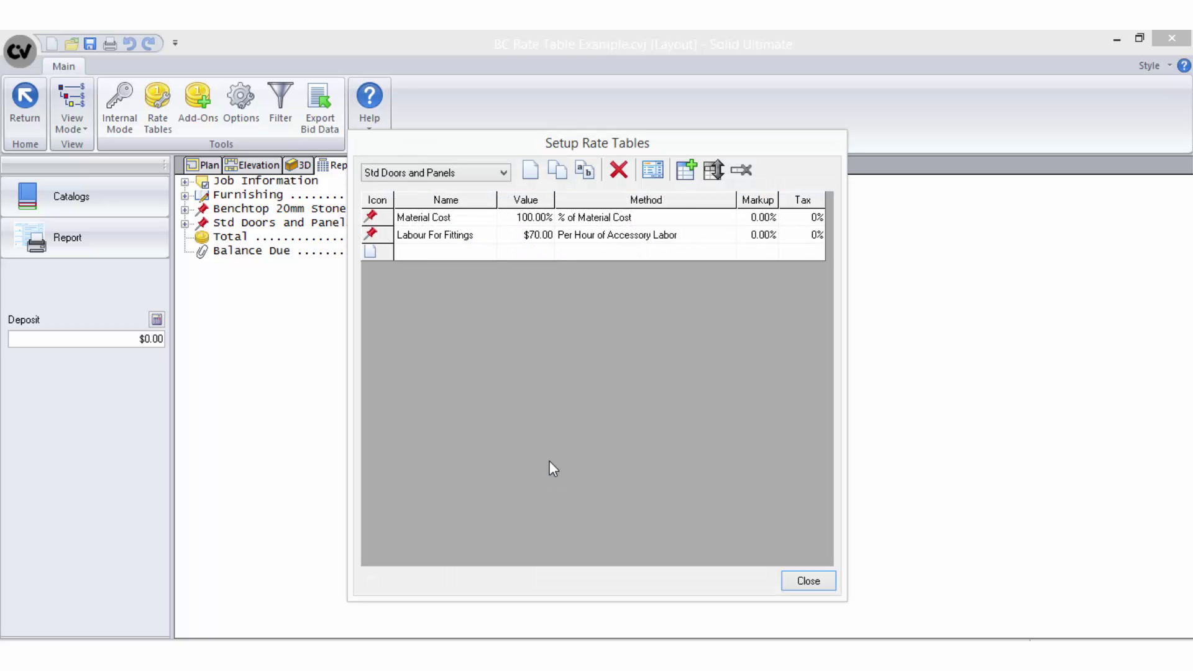
Add a 'Labour' line priced by 'Labor: Labour Example' to Std Doors and Panels, totalling $577.47.
{"action": "left_click", "coordinate": [428, 250]}
{"action": "type", "text": "Labour"}
{"action": "left_click", "coordinate": [643, 253]}
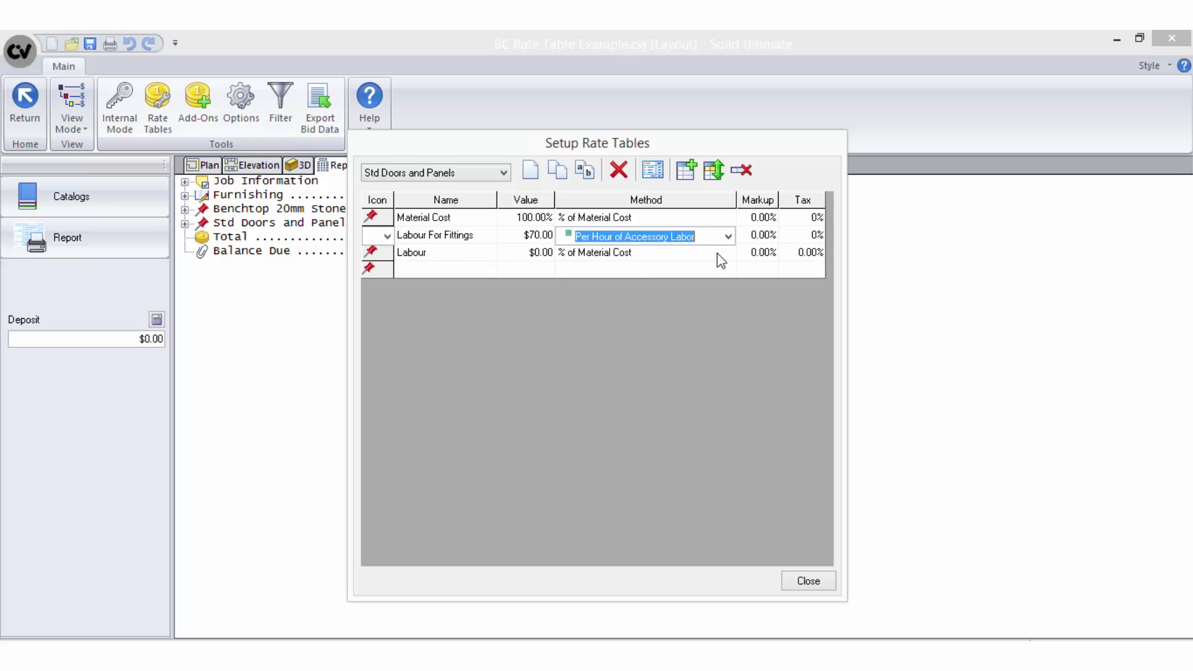
{"action": "left_click", "coordinate": [727, 253]}
{"action": "left_click", "coordinate": [663, 299]}
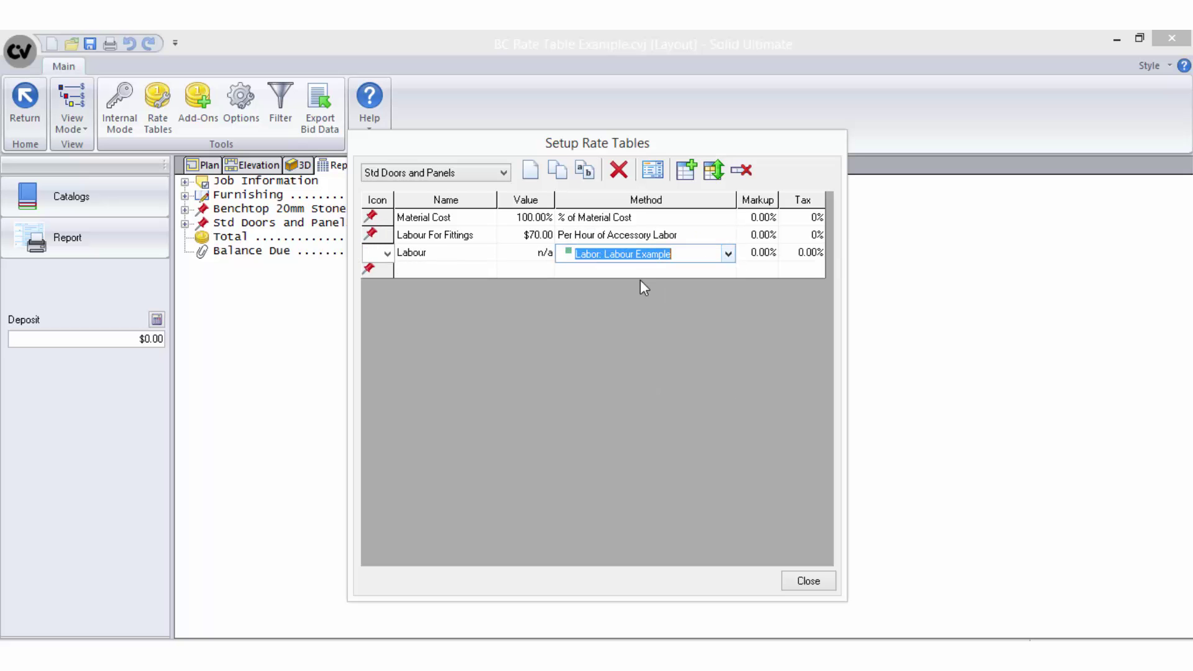
{"action": "left_click", "coordinate": [482, 268]}
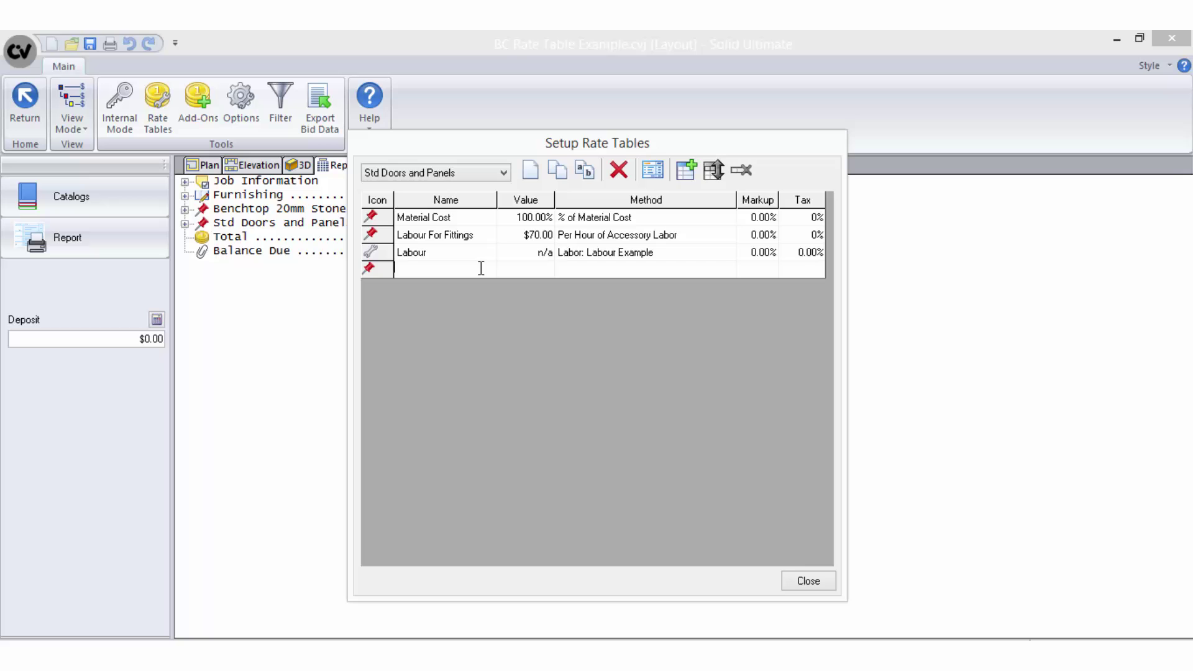
{"action": "left_click", "coordinate": [807, 580]}
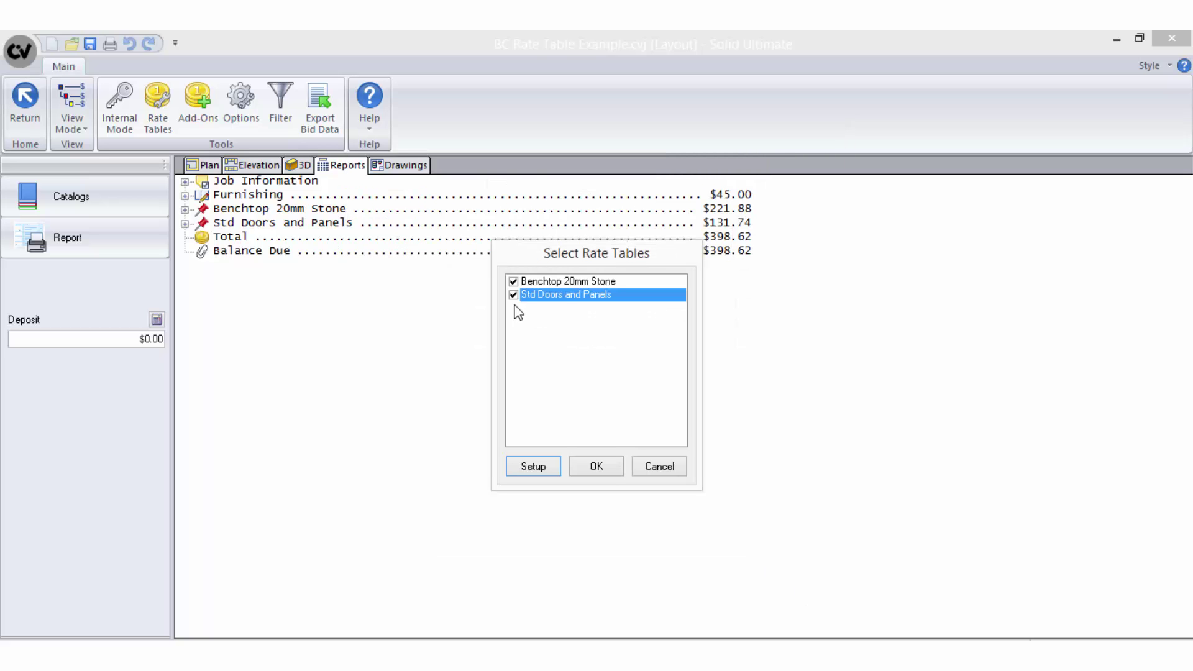
{"action": "left_click", "coordinate": [605, 469]}
Expand Std Doors and Panels and its $178.85 Labour line to show the task costs.
{"action": "left_click", "coordinate": [184, 223]}
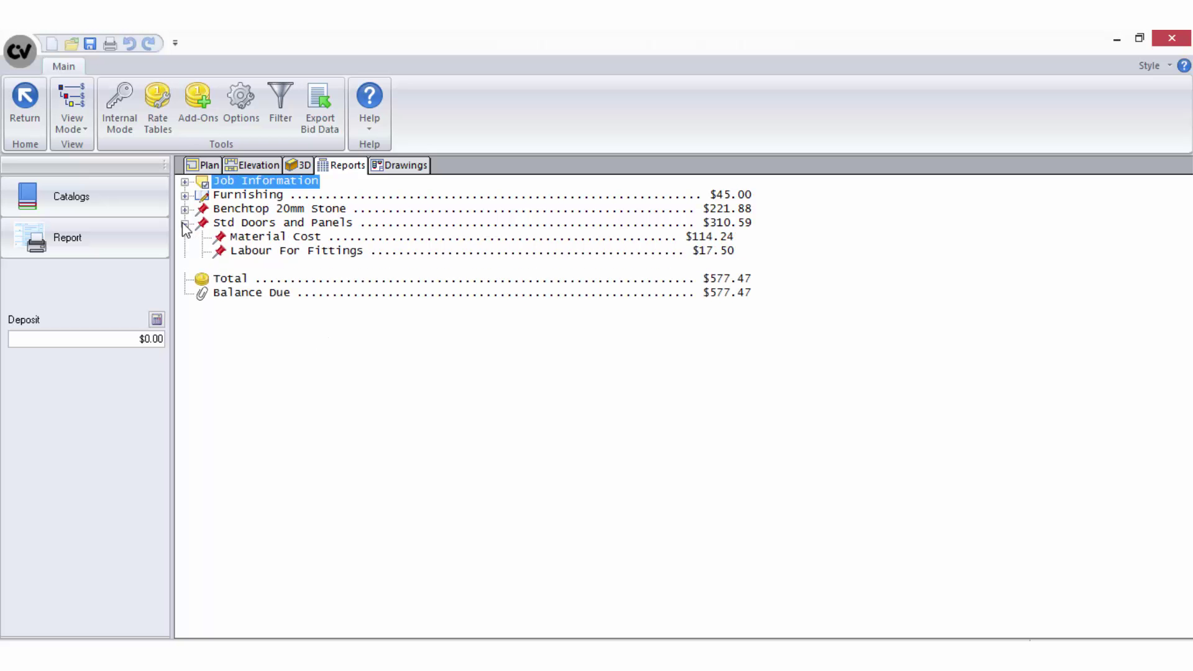
{"action": "left_click", "coordinate": [202, 266]}
{"action": "left_click", "coordinate": [240, 266]}
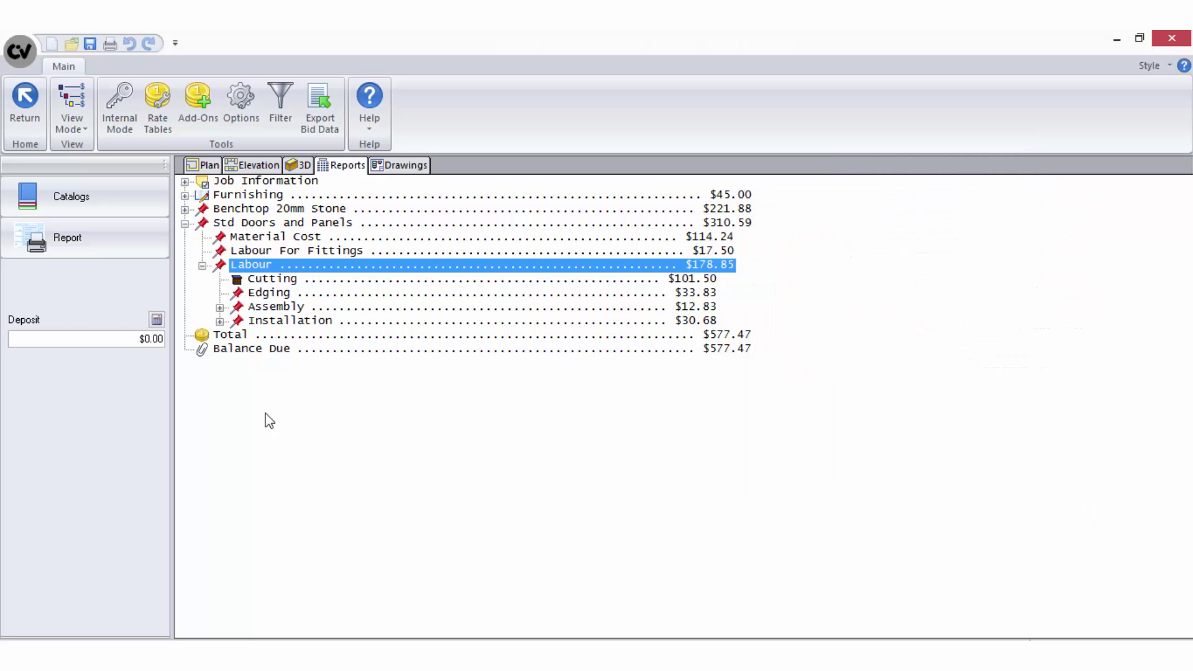
Create a new rate table named 'Markup 45'.
{"action": "left_click", "coordinate": [157, 109]}
{"action": "left_click", "coordinate": [531, 465]}
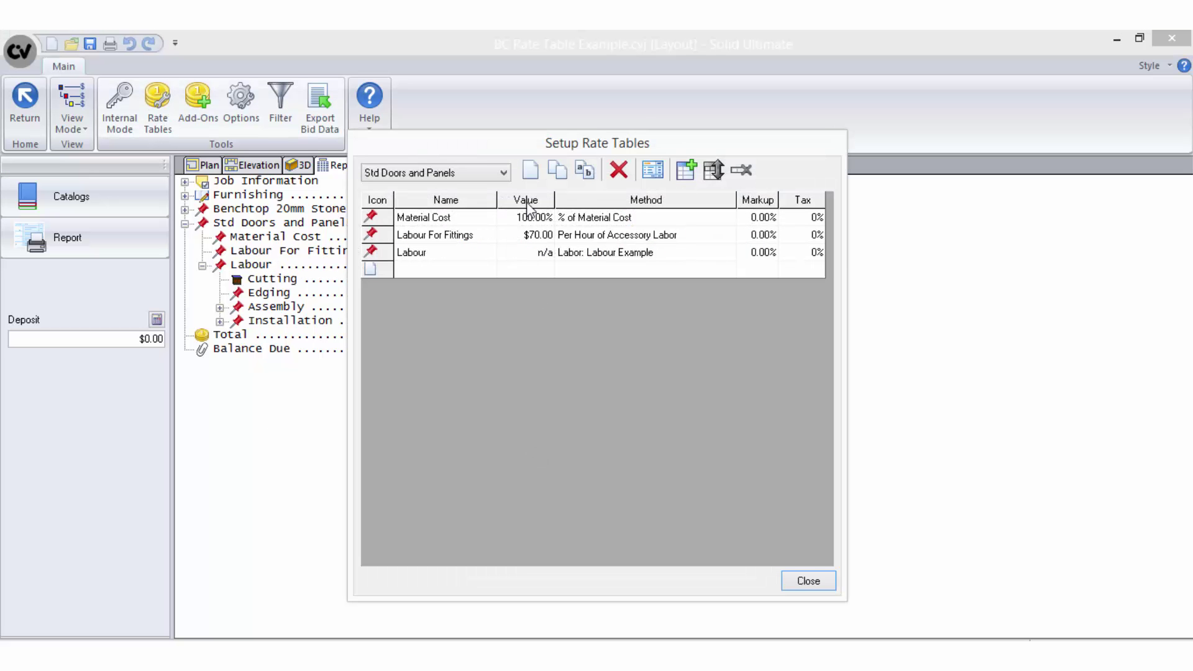
{"action": "left_click", "coordinate": [529, 172]}
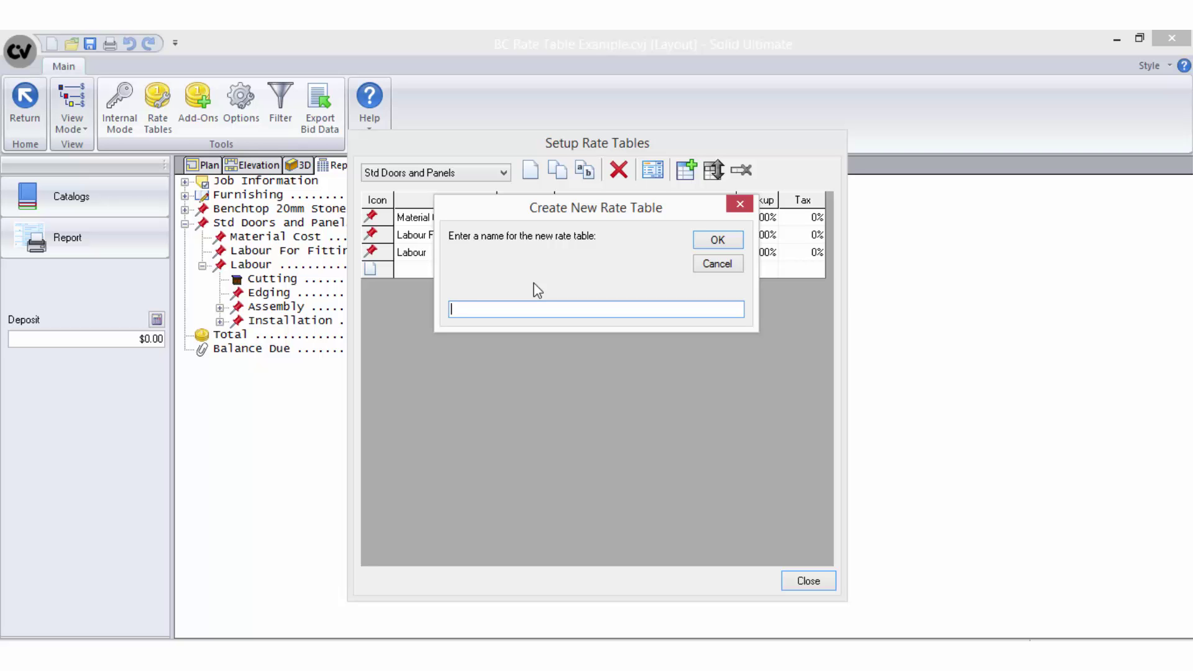
{"action": "type", "text": "Markup 45"}
{"action": "left_click", "coordinate": [718, 241]}
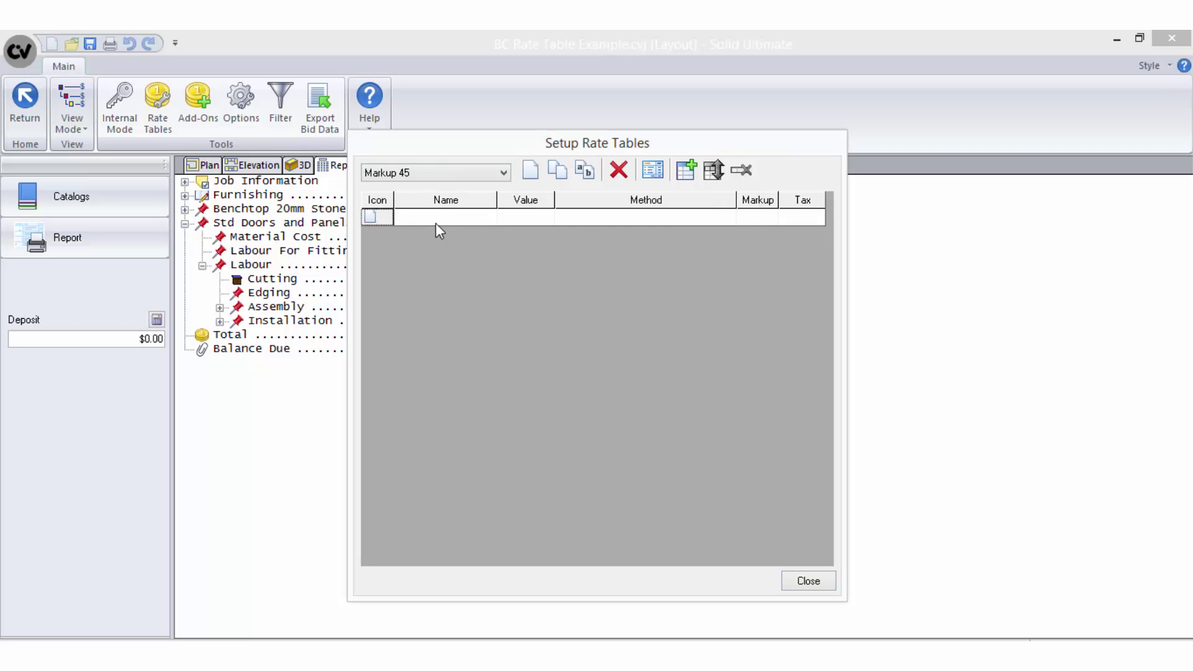
Add a 'Markup' line charging 45 % of Running Total.
{"action": "type", "text": "Markup"}
{"action": "left_click", "coordinate": [621, 218]}
{"action": "left_click", "coordinate": [727, 219]}
{"action": "scroll", "coordinate": [658, 257], "scroll_direction": "up", "scroll_amount": 3}
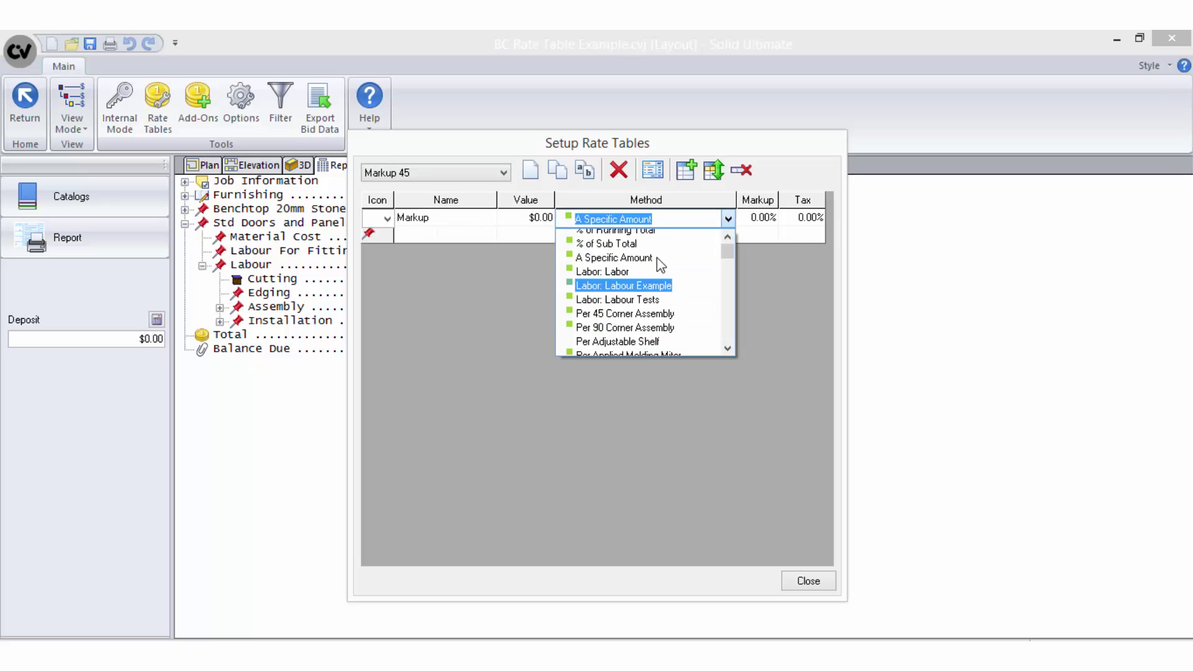
{"action": "left_click", "coordinate": [633, 250]}
{"action": "left_click", "coordinate": [515, 219]}
{"action": "type", "text": "45"}
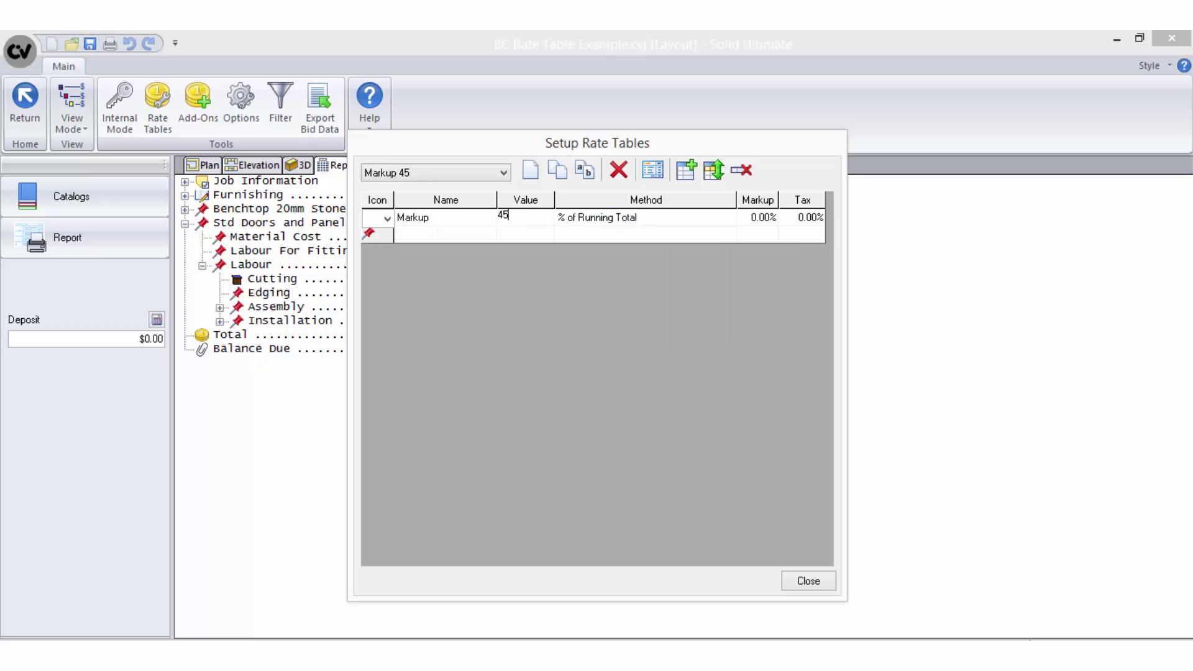
{"action": "left_click", "coordinate": [483, 234]}
Select the Markup 45 table and reopen its rate table setup.
{"action": "left_click", "coordinate": [806, 580]}
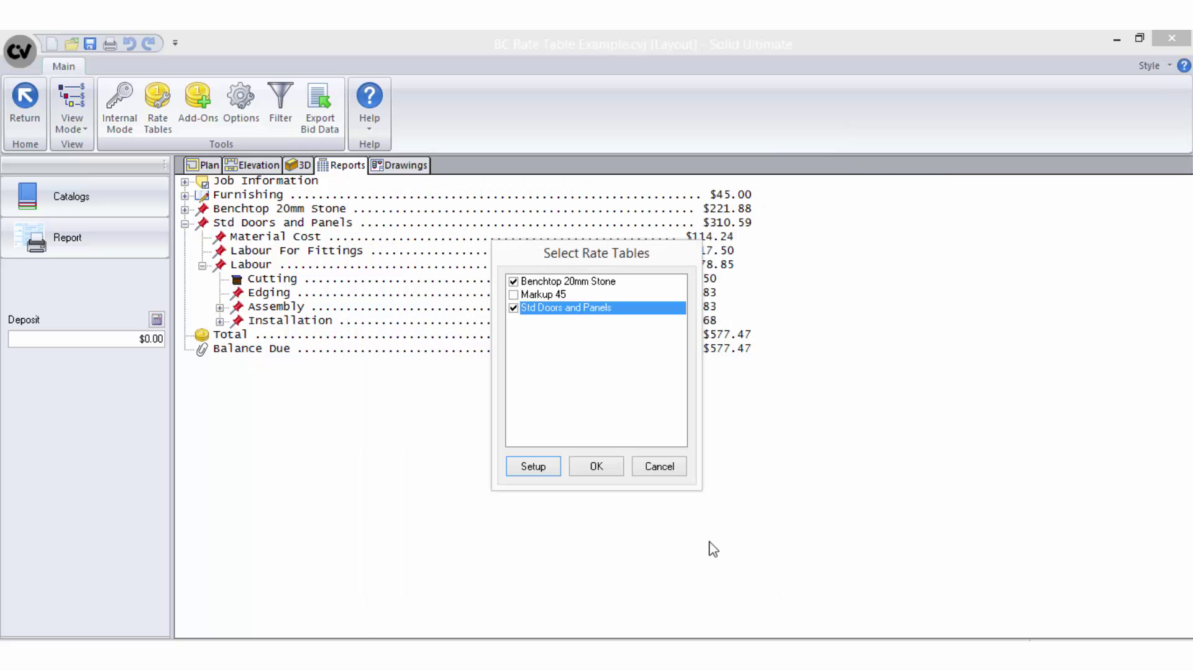
{"action": "left_click", "coordinate": [572, 295]}
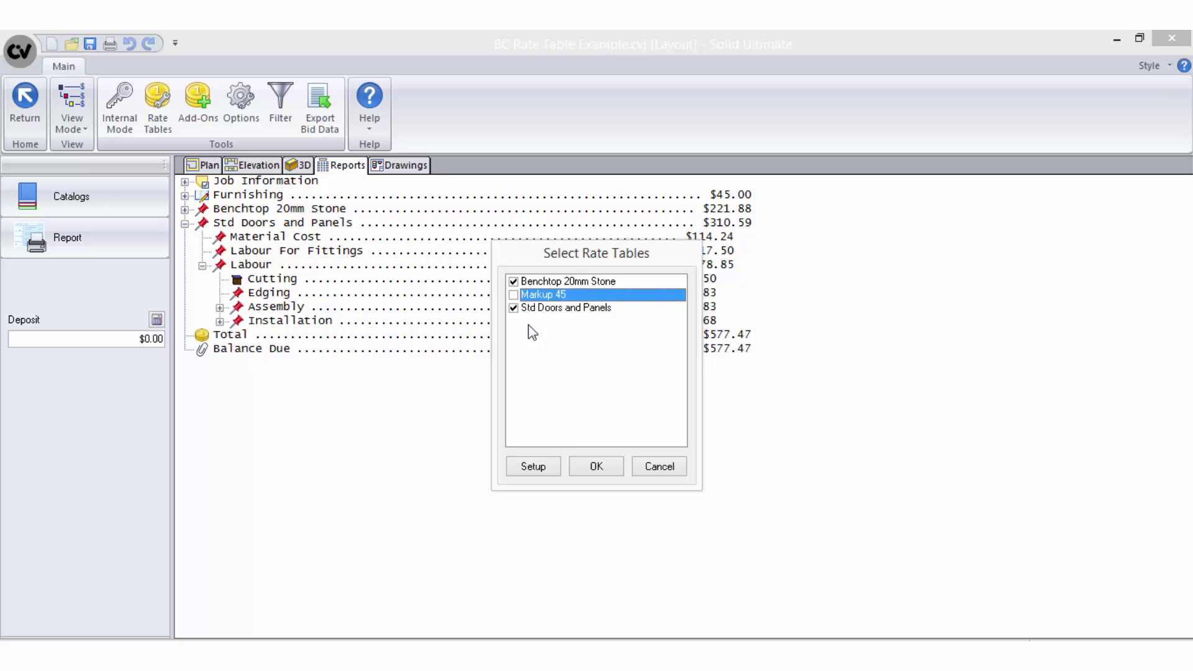
{"action": "left_click", "coordinate": [547, 467]}
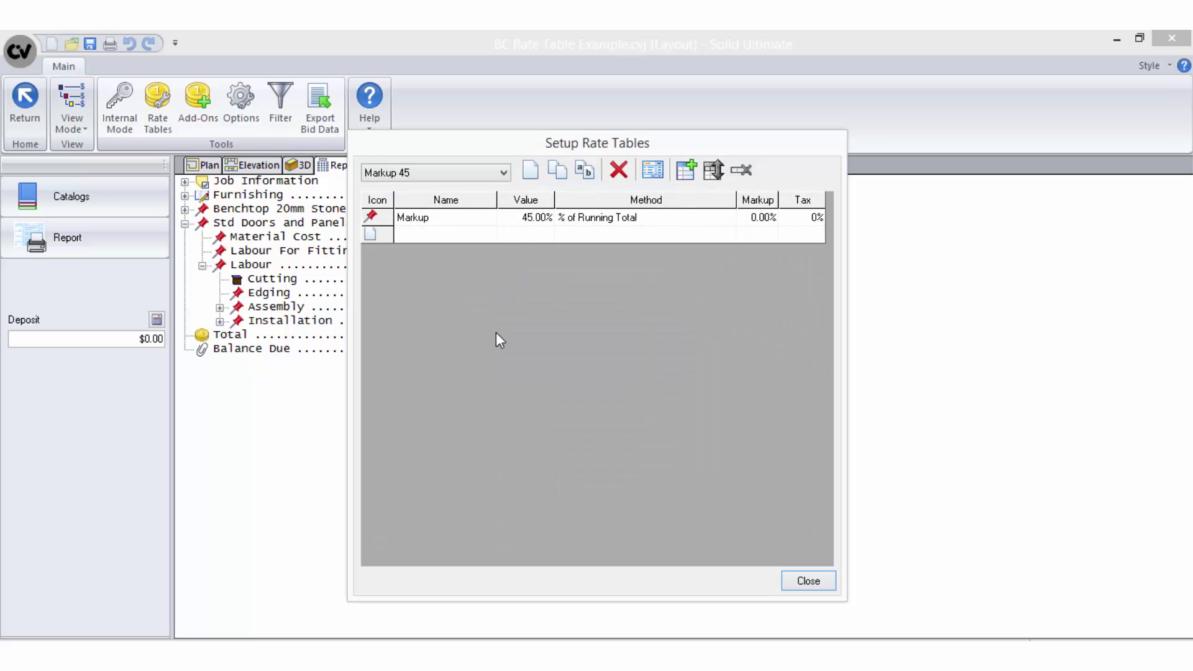
Rename the Markup 45 table to 'zMarkup 45' so it sorts last.
{"action": "left_click", "coordinate": [584, 169]}
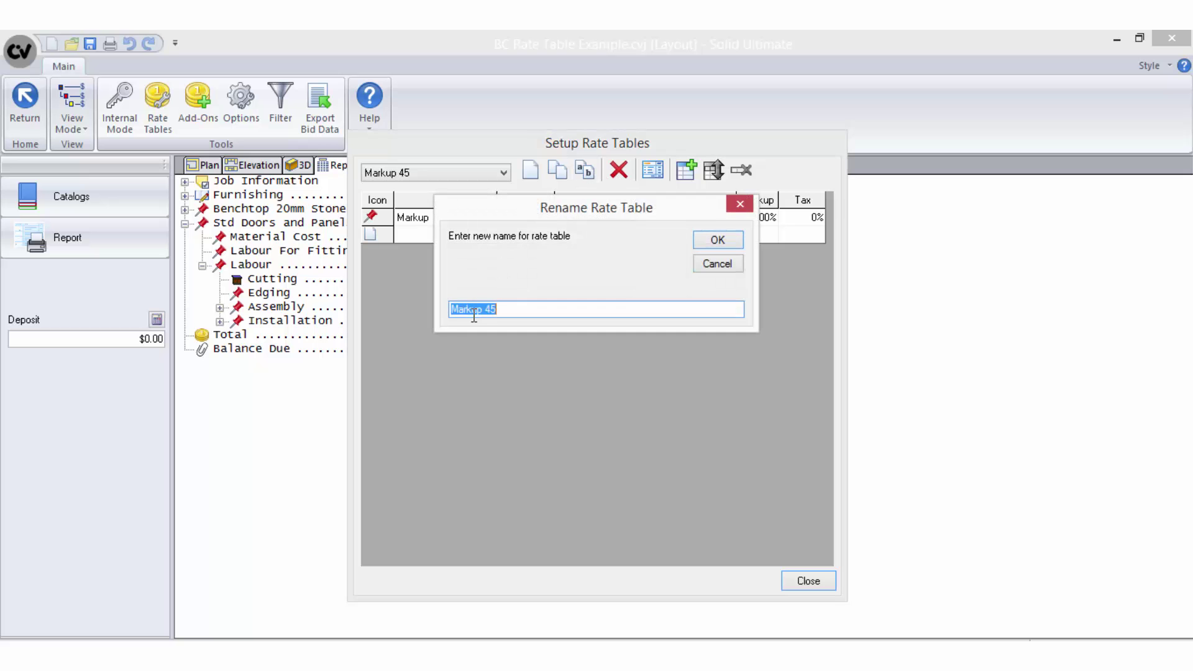
{"action": "left_click", "coordinate": [452, 311]}
{"action": "type", "text": "z"}
{"action": "left_click", "coordinate": [718, 240]}
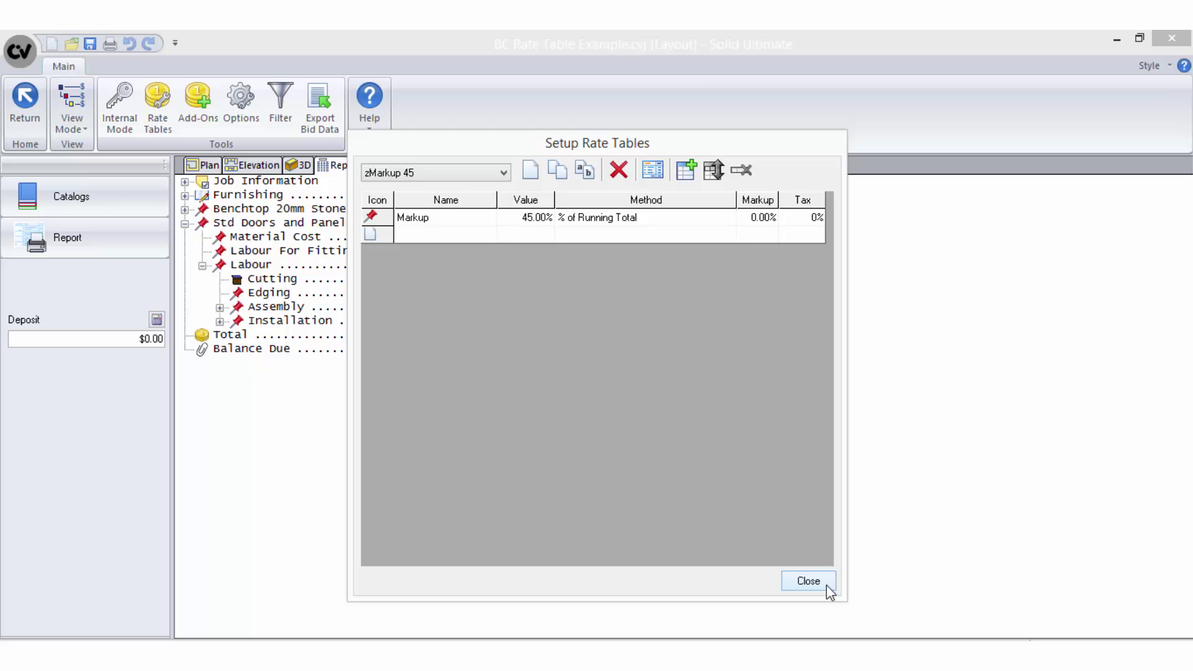
{"action": "left_click", "coordinate": [808, 581]}
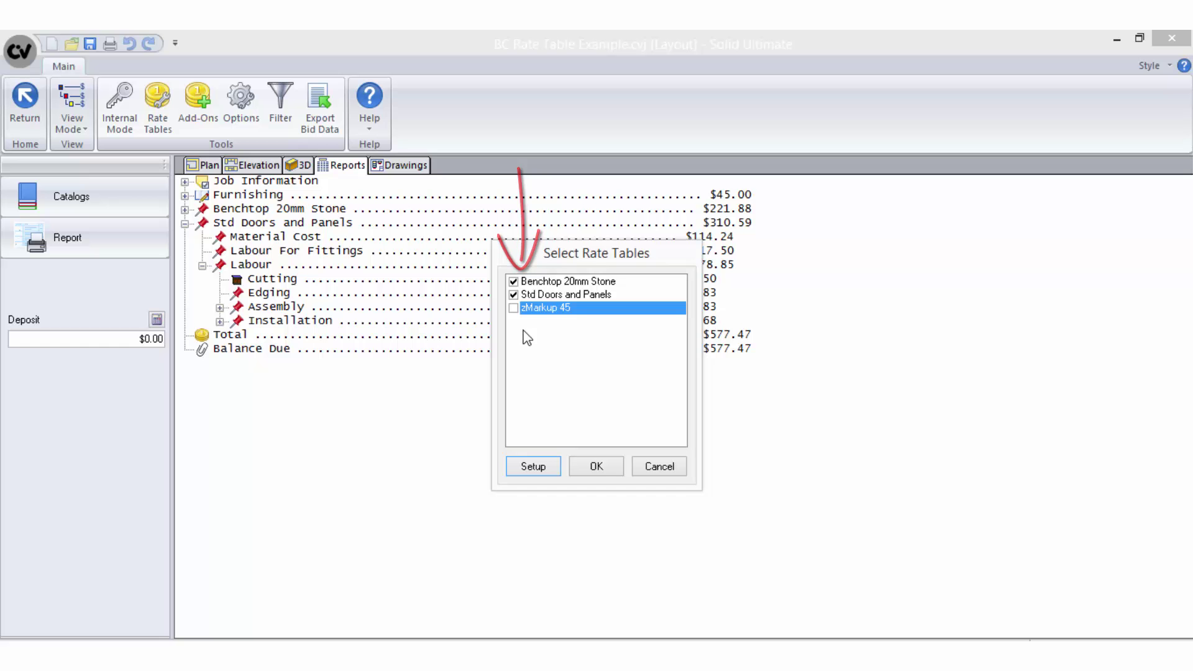
Apply zMarkup 45 for a $837.33 bid and expand Benchtop 20mm Stone, Std Doors and Panels, zMarkup 45.
{"action": "left_click", "coordinate": [513, 308]}
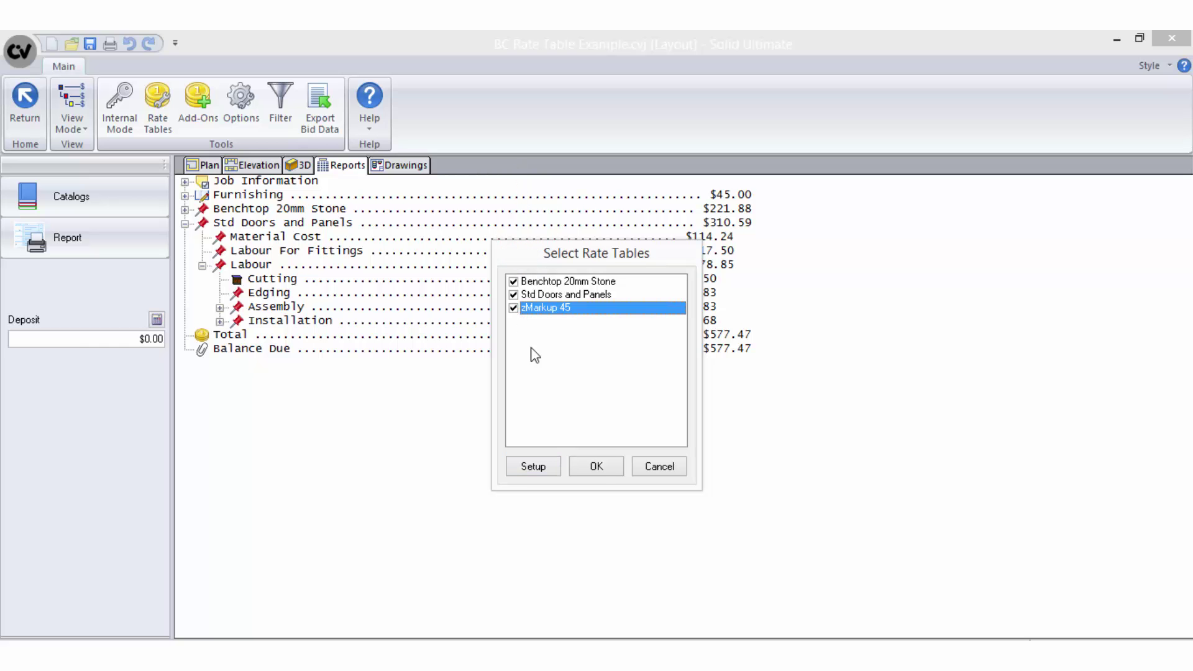
{"action": "left_click", "coordinate": [600, 468]}
{"action": "left_click", "coordinate": [242, 239]}
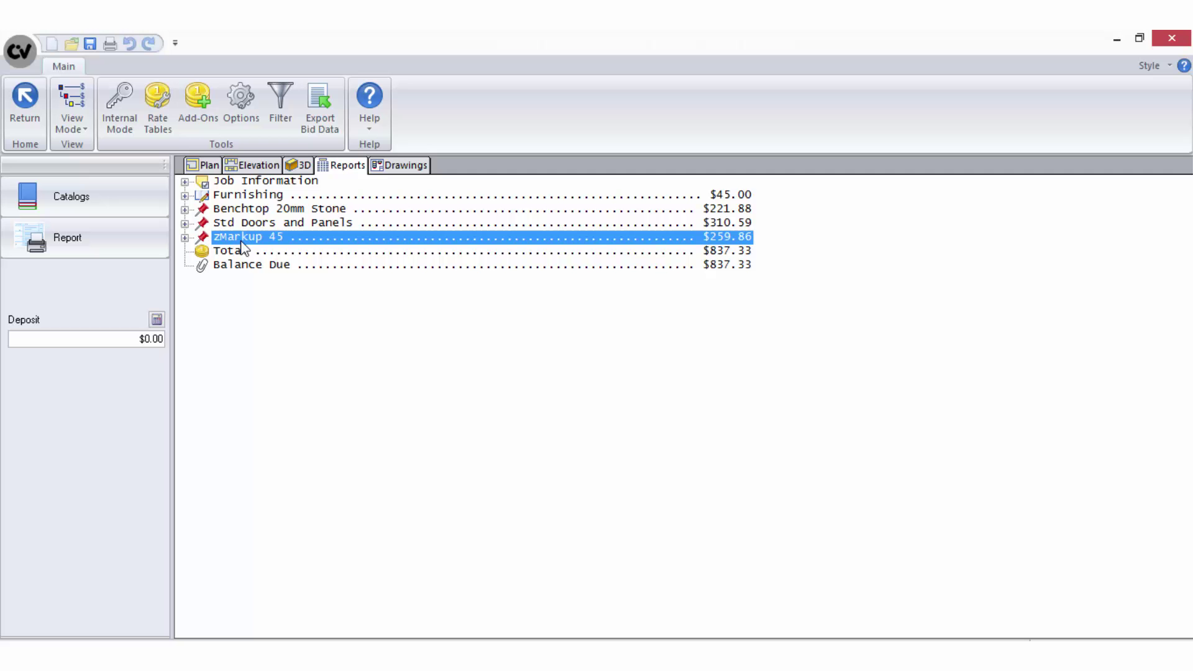
{"action": "left_click", "coordinate": [184, 209]}
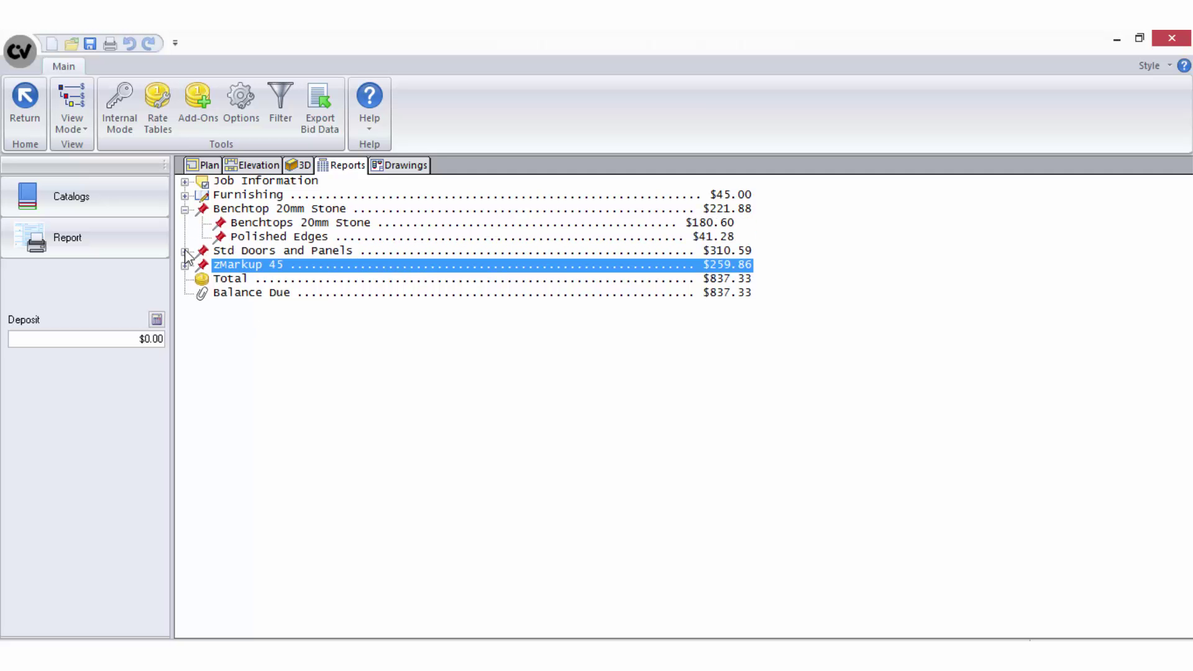
{"action": "left_click", "coordinate": [185, 251]}
{"action": "left_click", "coordinate": [184, 307]}
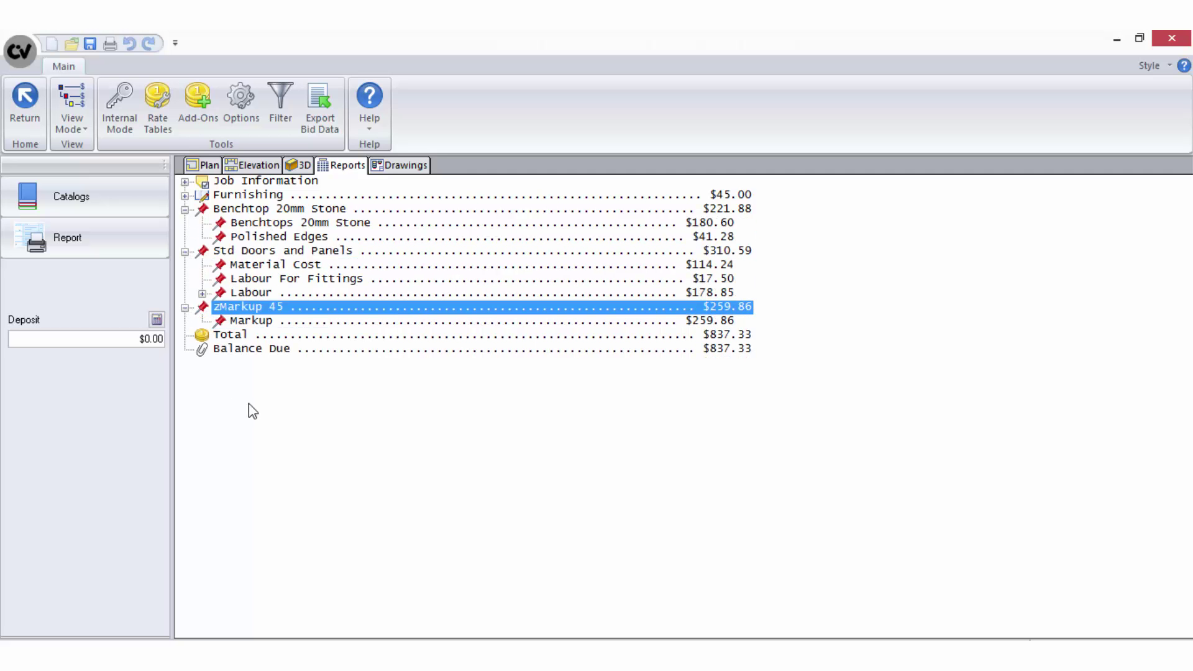